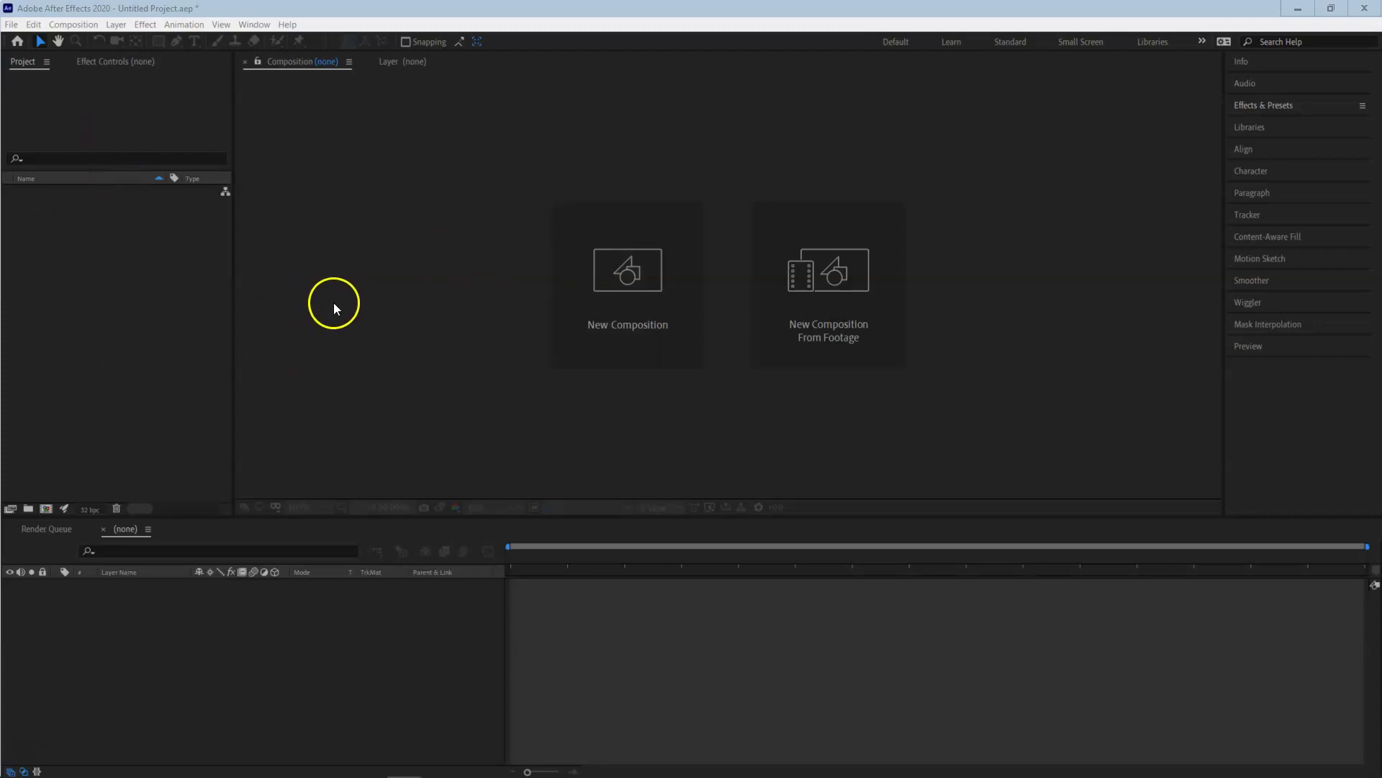
Import the No Plate image from the Tracking Scale folder, interpreting its alpha channel as Straight - Unmatted
click(110, 377)
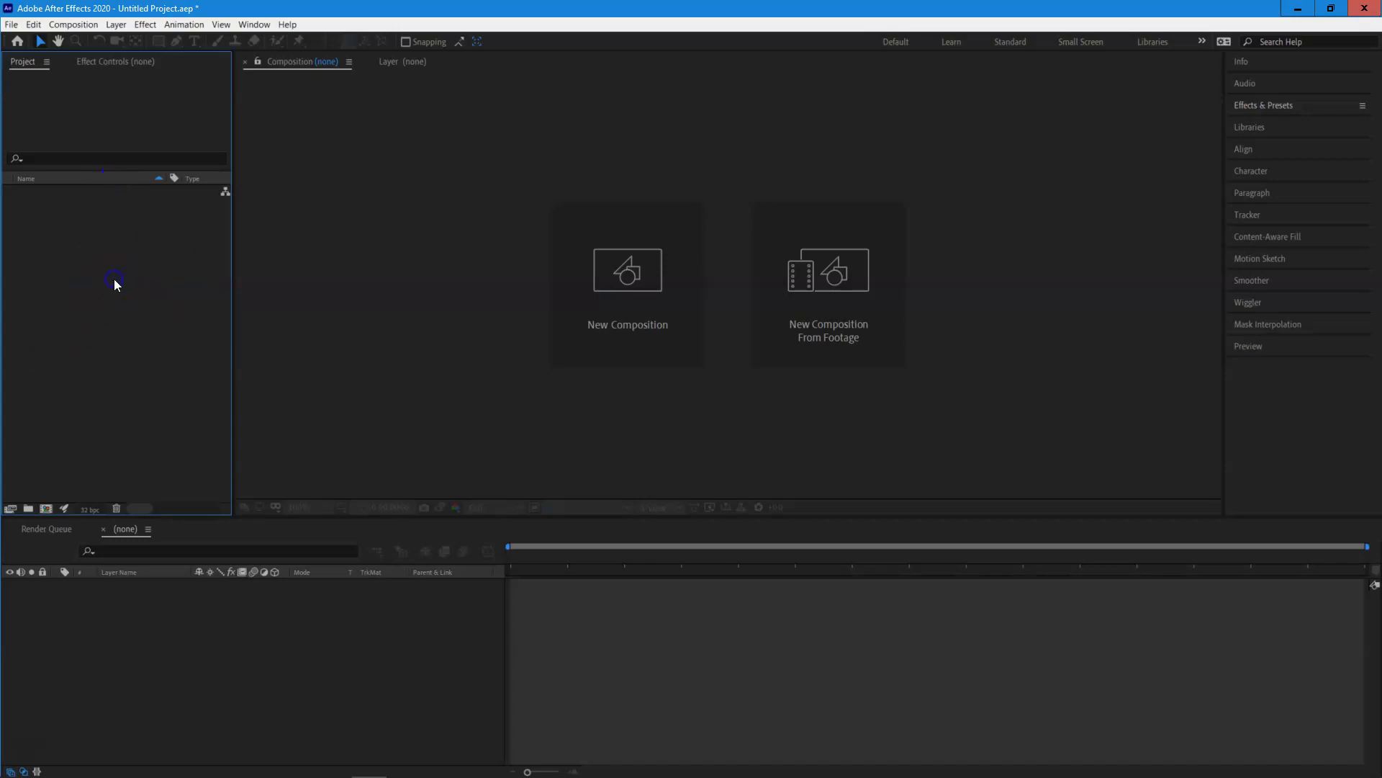
double_click(115, 282)
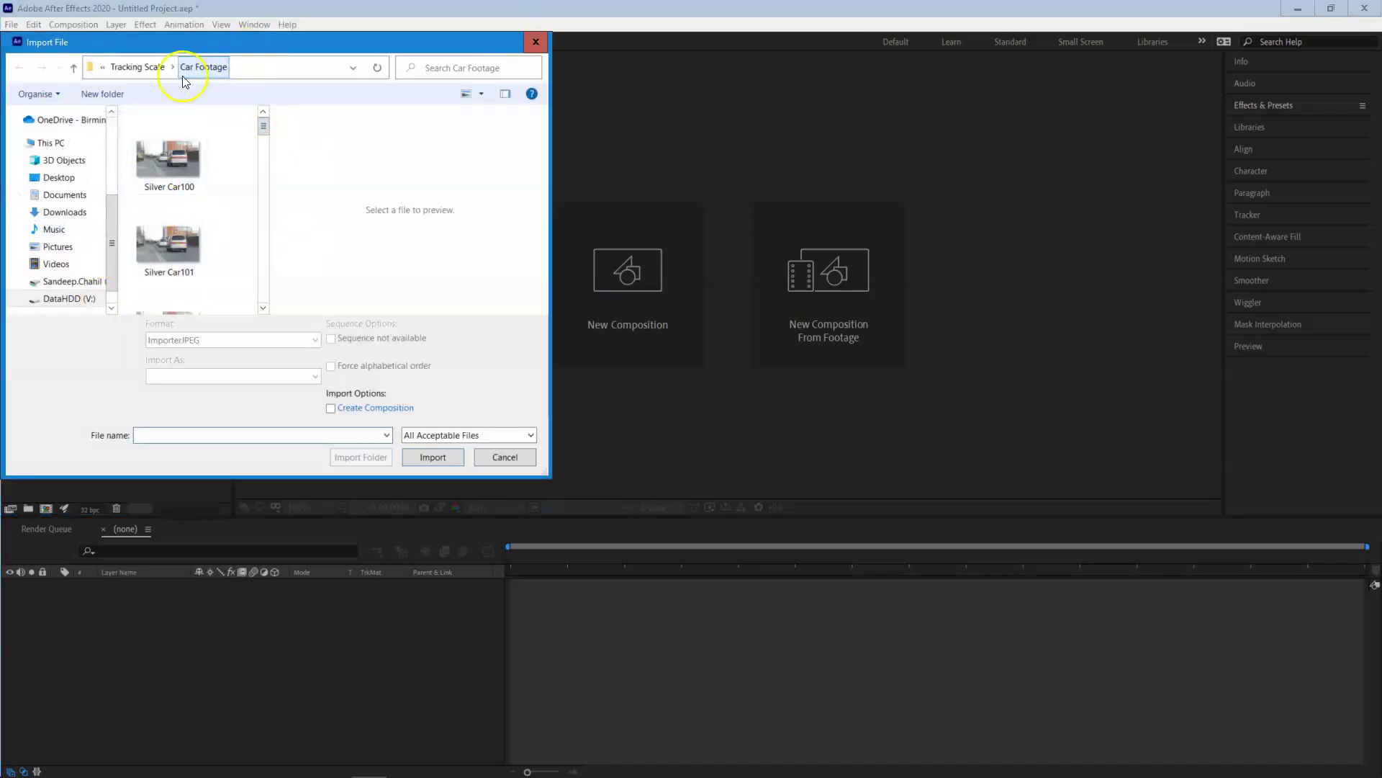
click(137, 67)
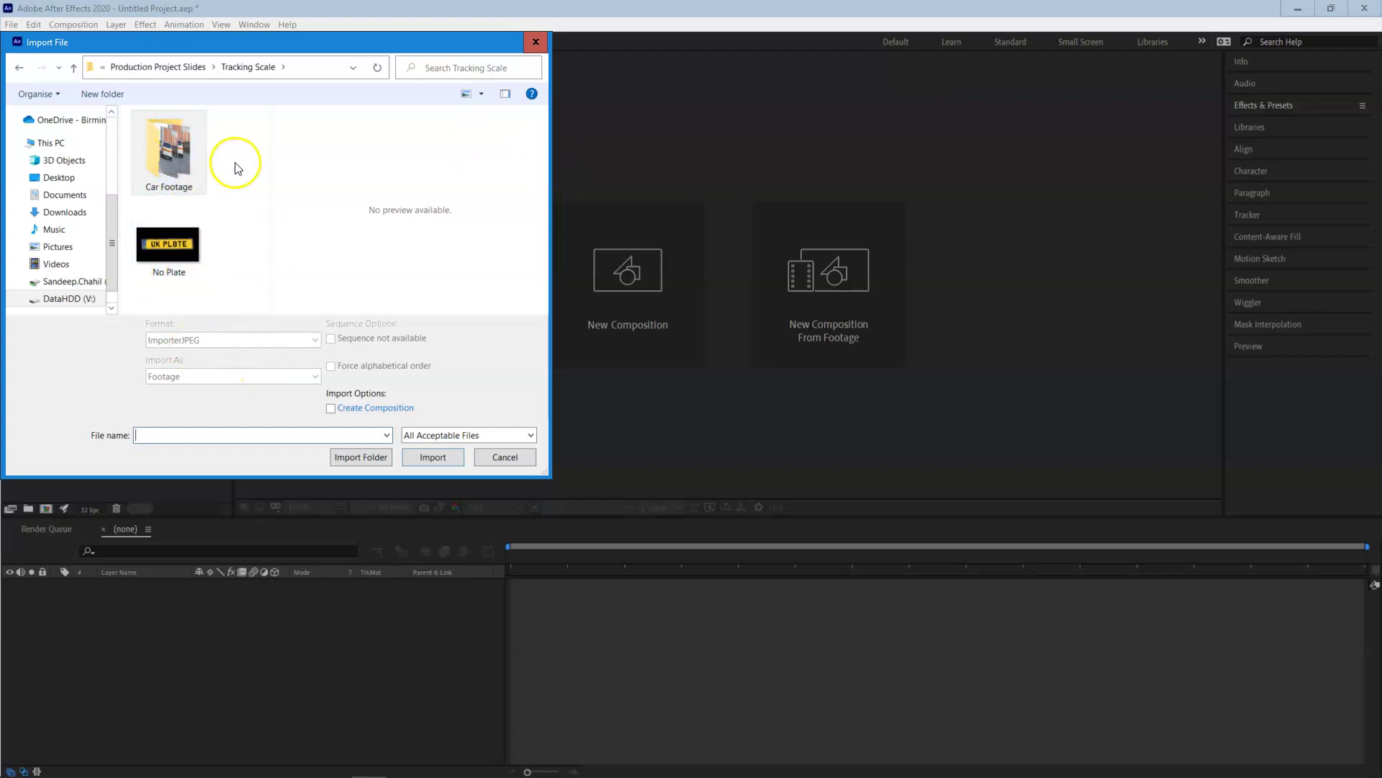
click(175, 140)
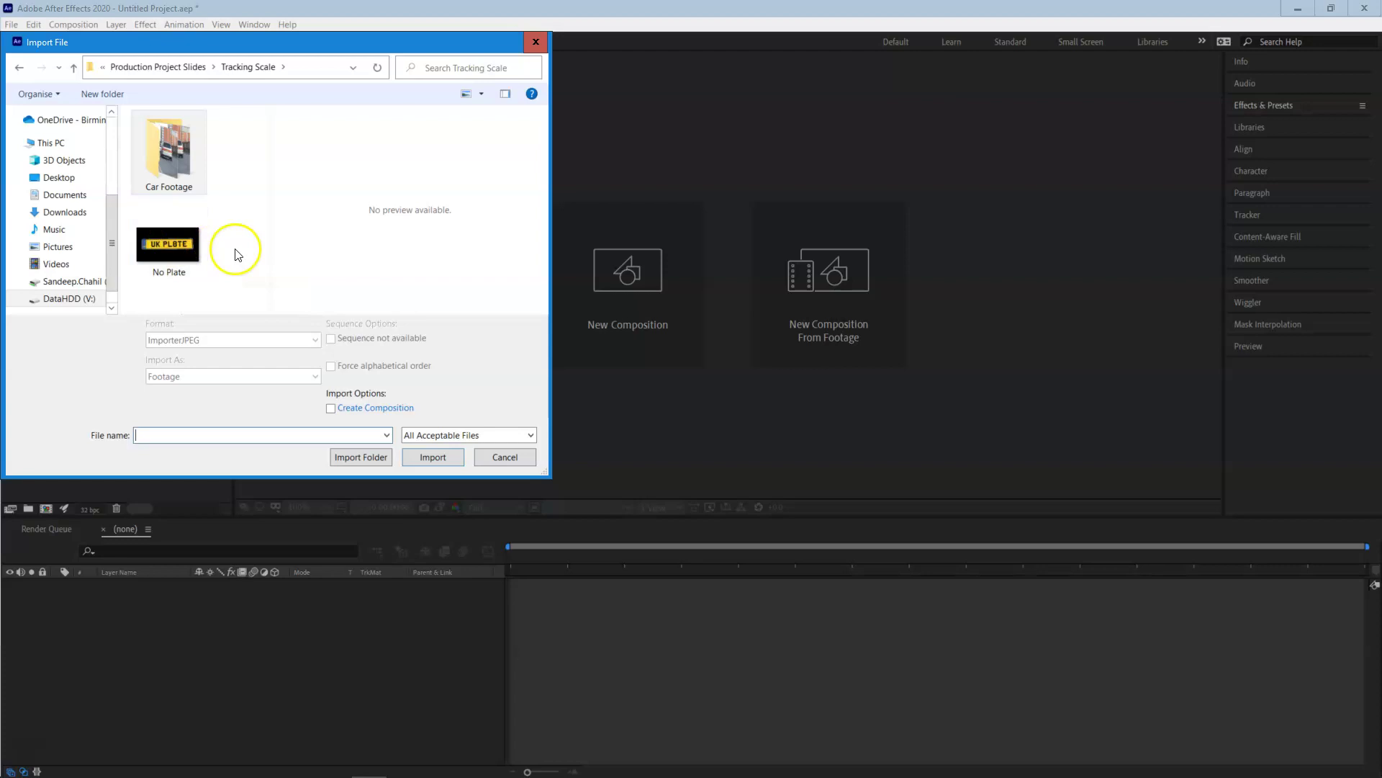
double_click(161, 244)
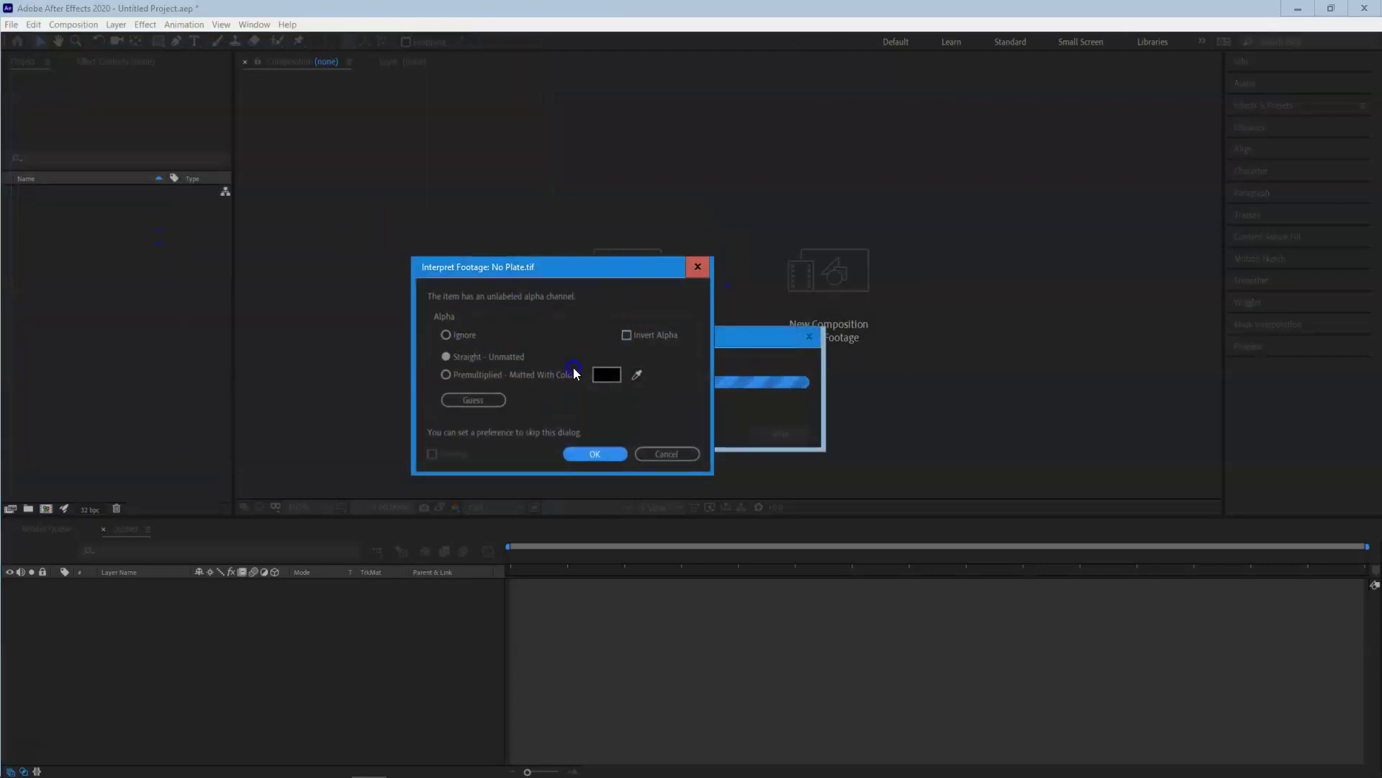
click(519, 359)
click(594, 346)
click(497, 337)
click(608, 455)
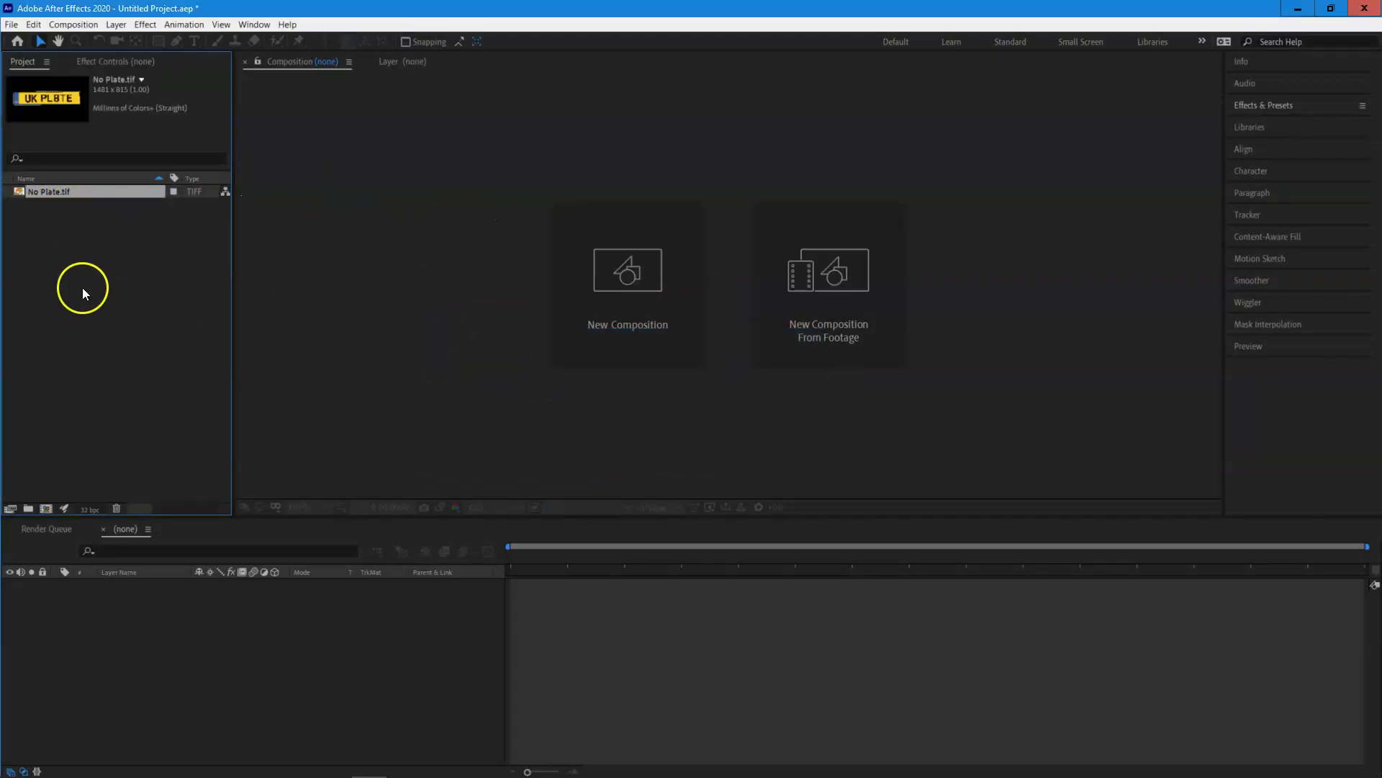
Start another footage import and open the Car Footage folder
click(98, 237)
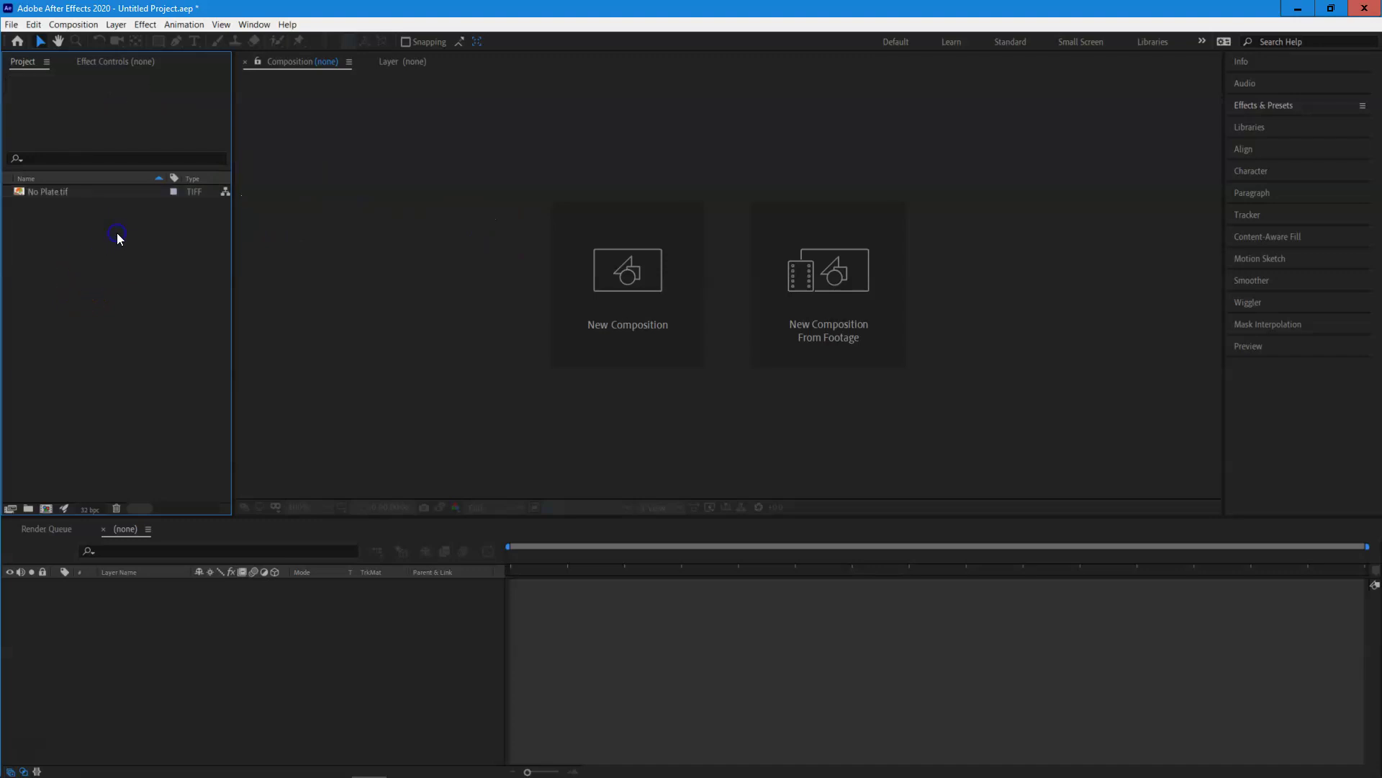
double_click(118, 234)
click(175, 146)
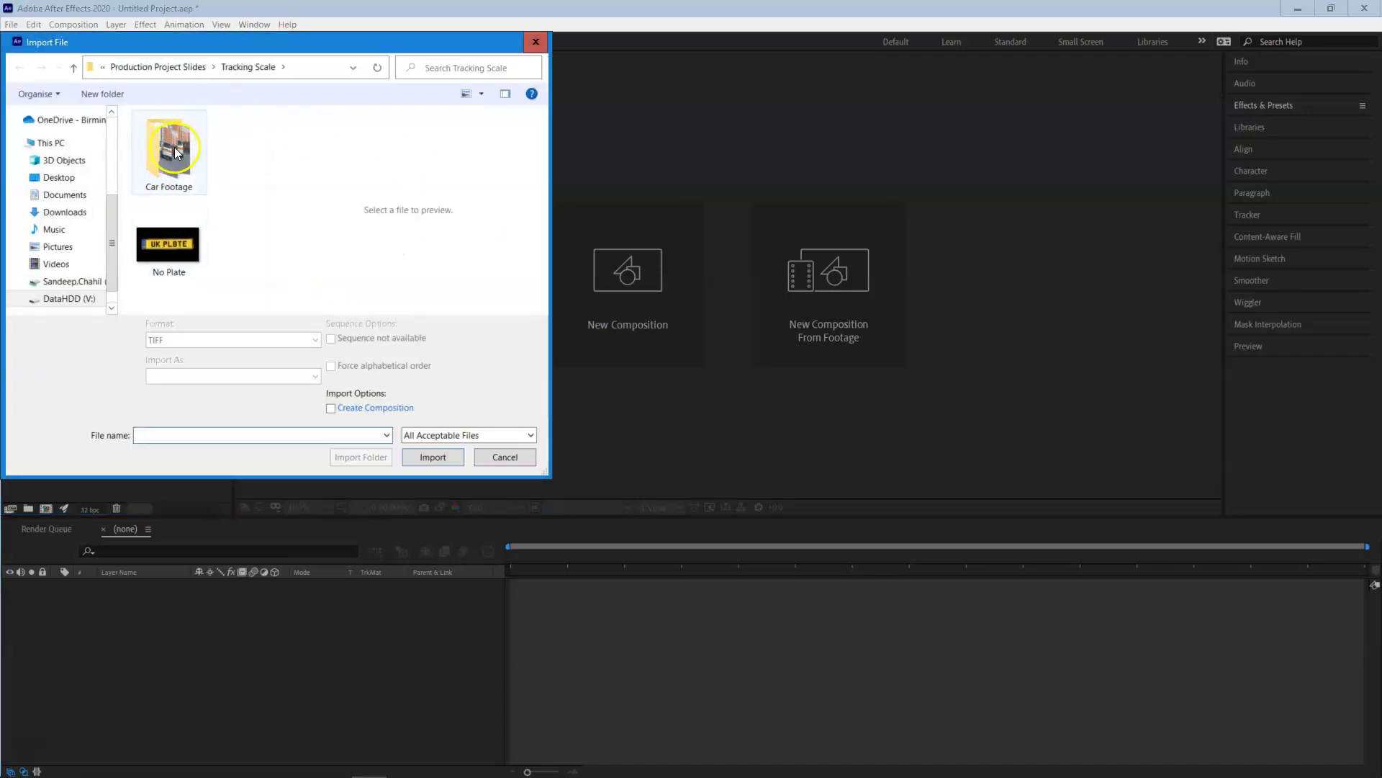
double_click(174, 147)
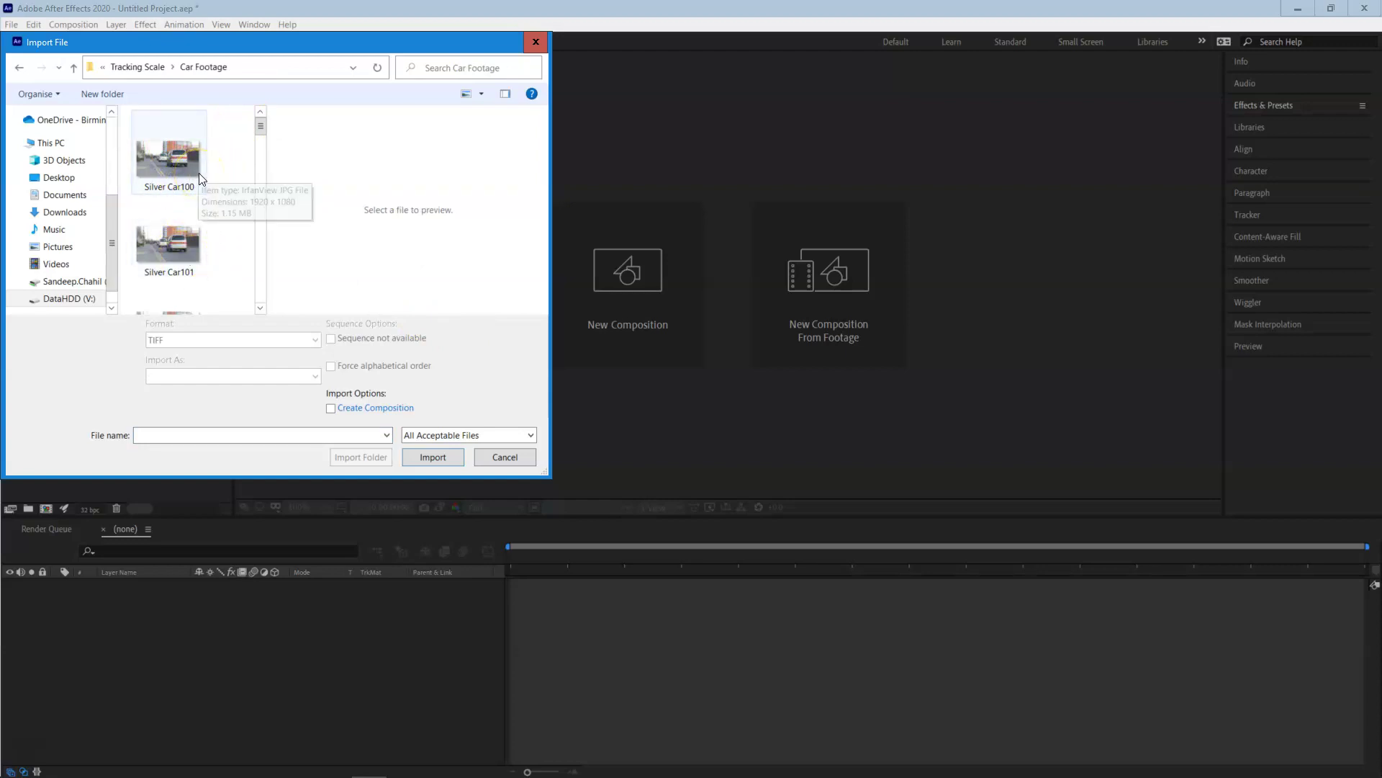
Look through the Silver Car frames in the folder and preview the first several images
scroll(194, 177, down, 1)
scroll(193, 171, down, 10)
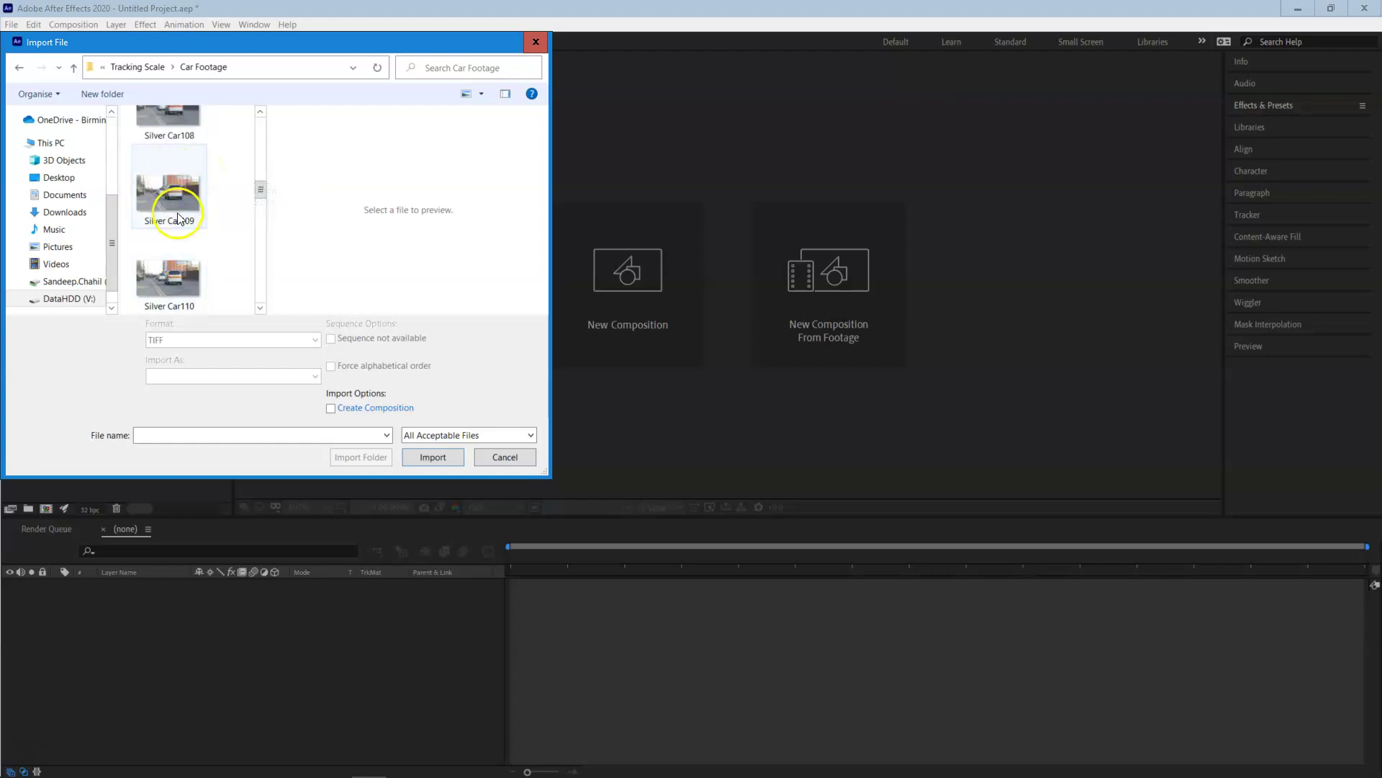
scroll(175, 177, up, 10)
click(171, 155)
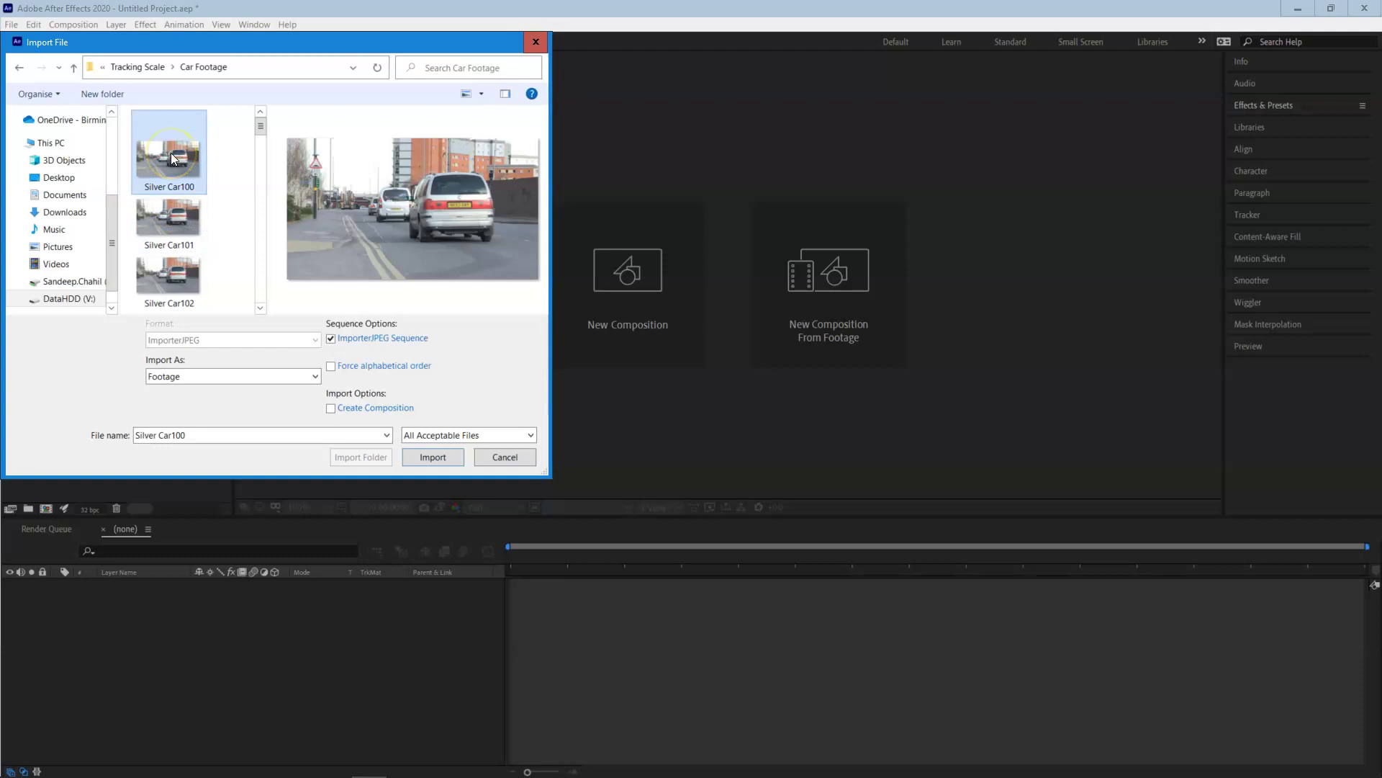
key(Down)
key(Down)
key(Down)
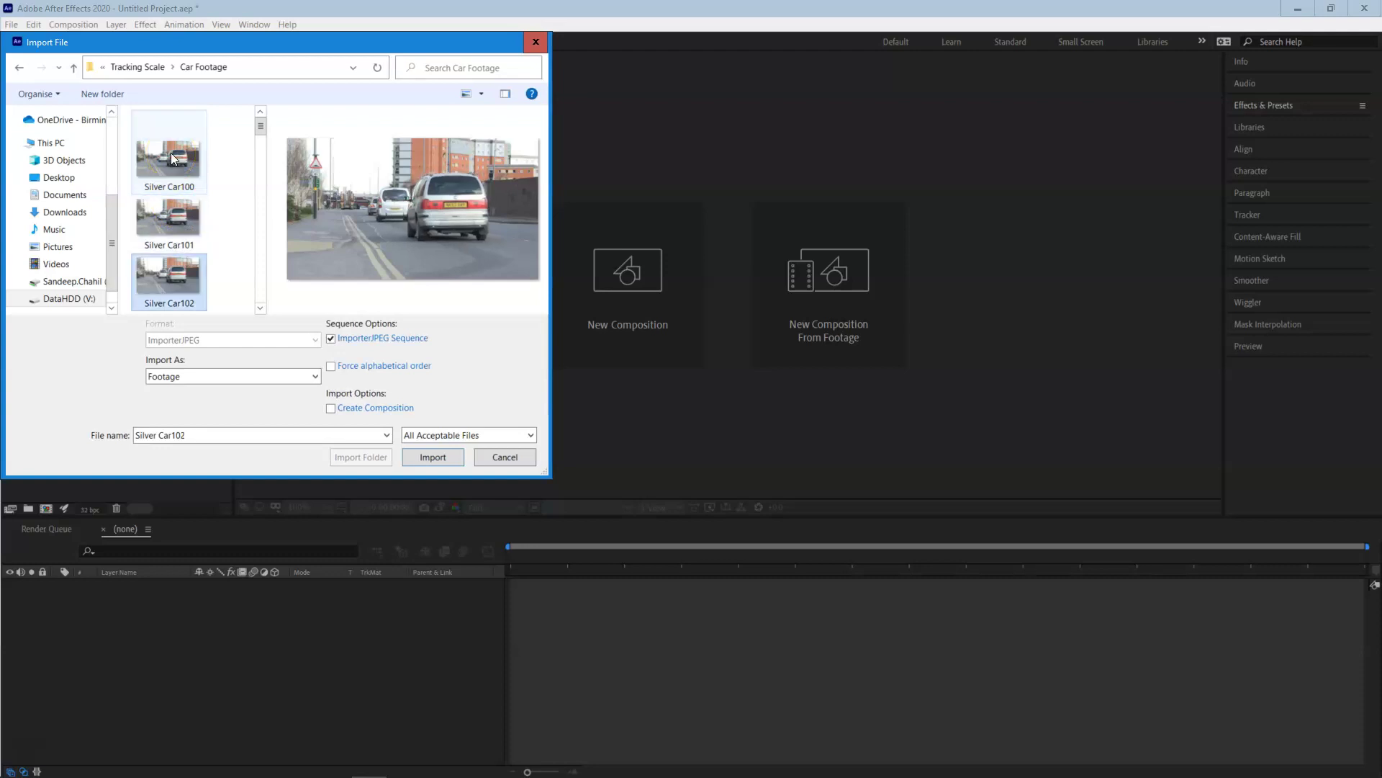
key(Down)
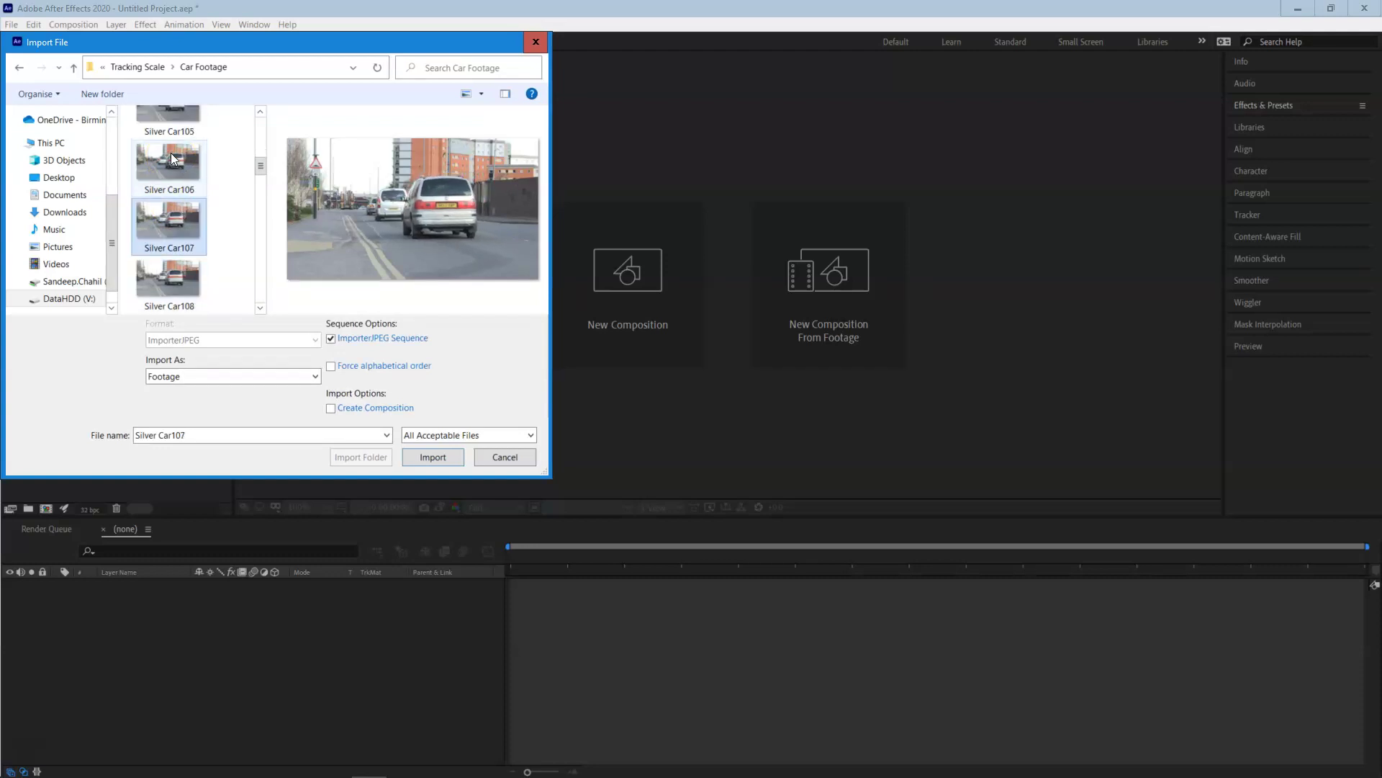
key(Up)
key(Up)
key(Up)
key(Up)
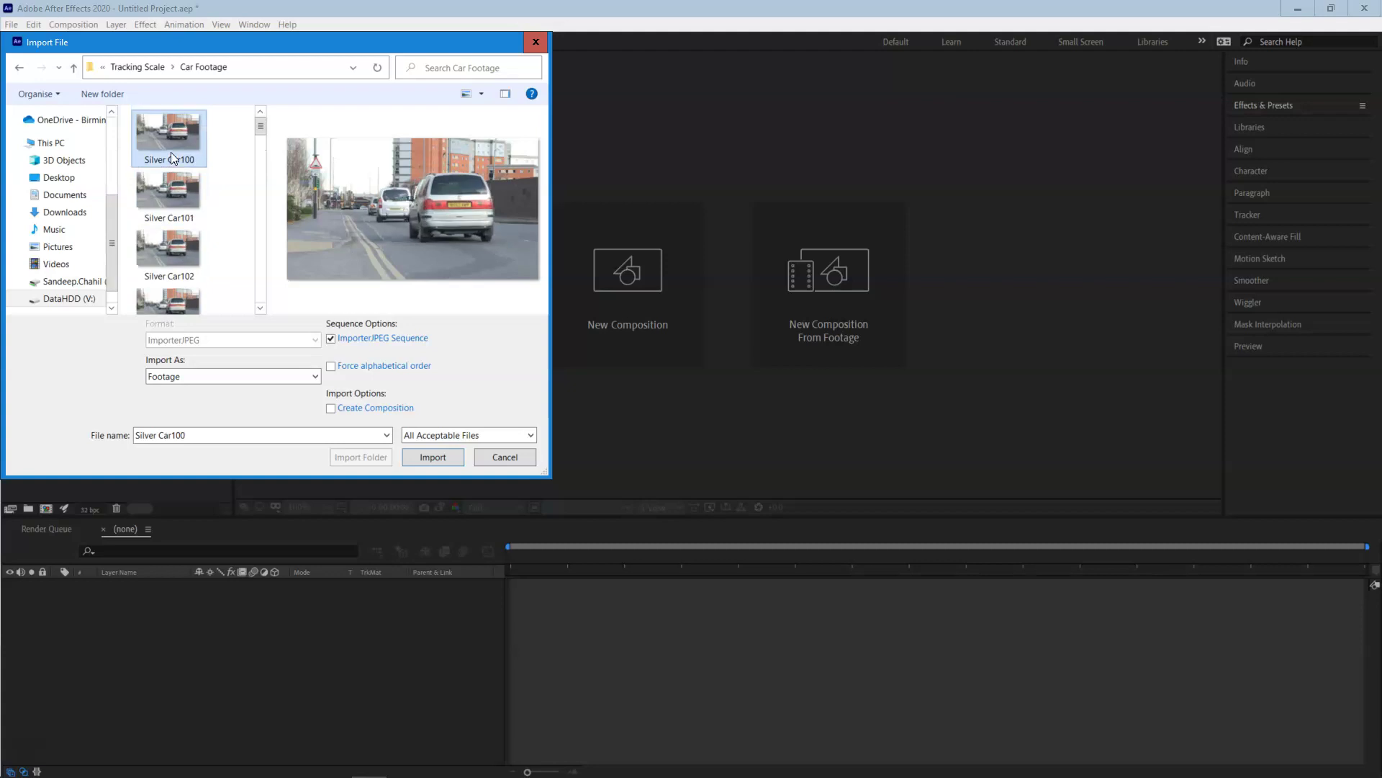
Import the Silver Car frames as footage in a JPEG sequence, starting from Silver Car100
click(240, 149)
click(191, 135)
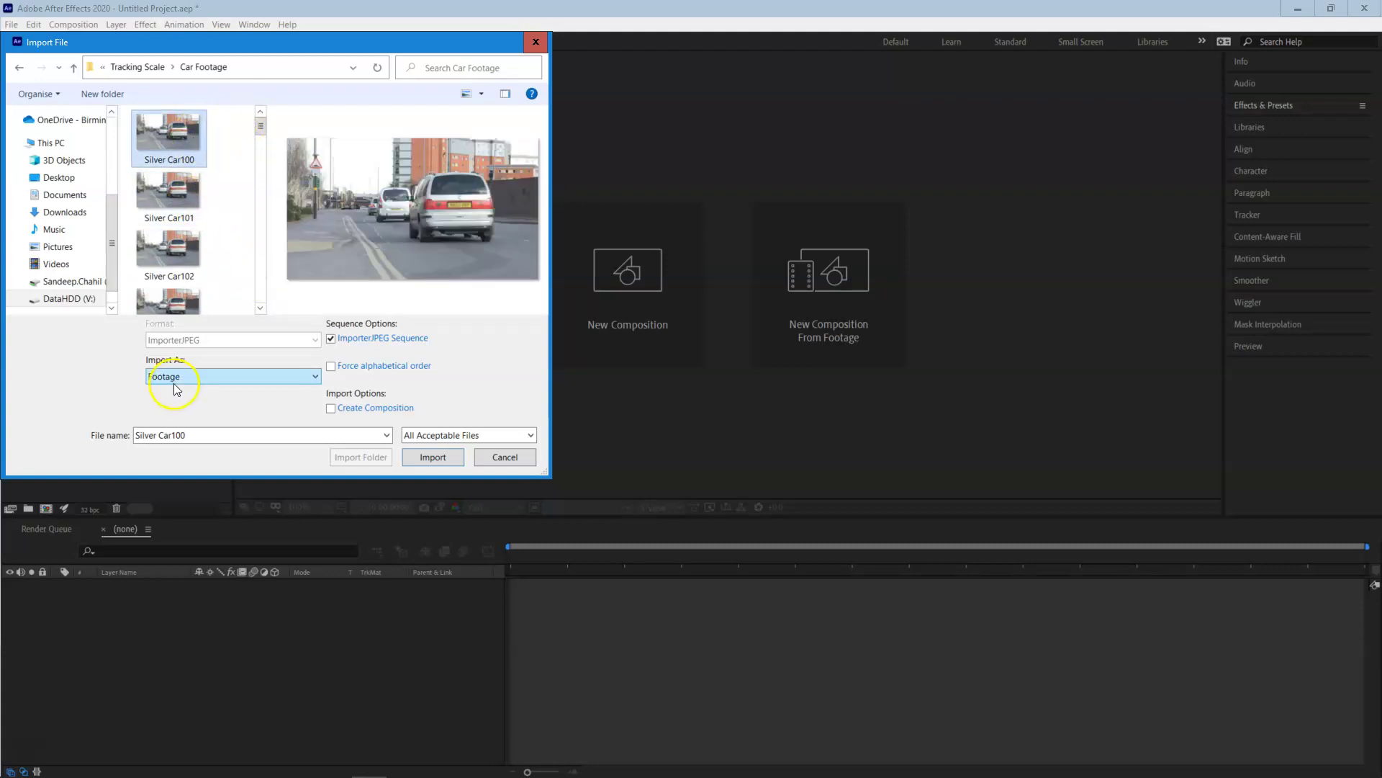
drag(245, 129, 162, 294)
click(226, 140)
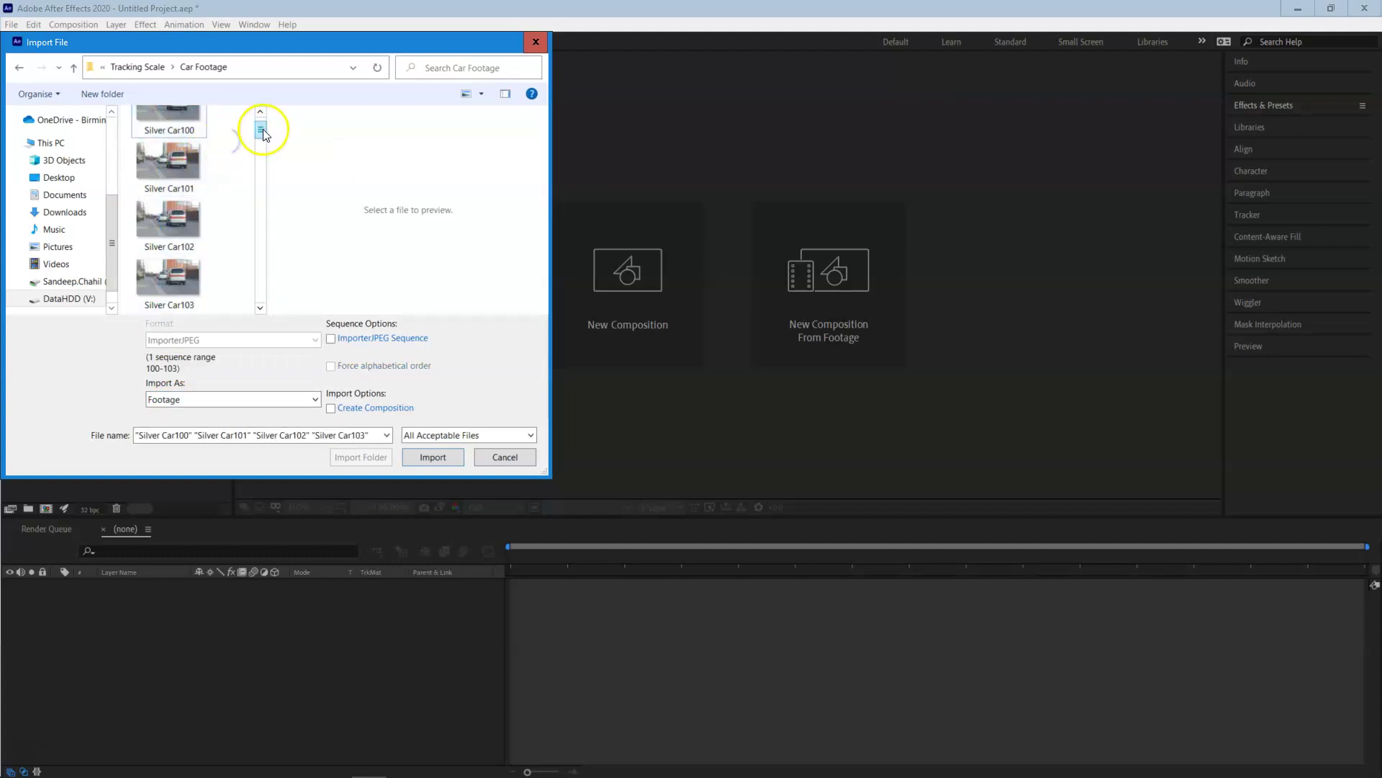
drag(261, 132, 261, 121)
click(187, 137)
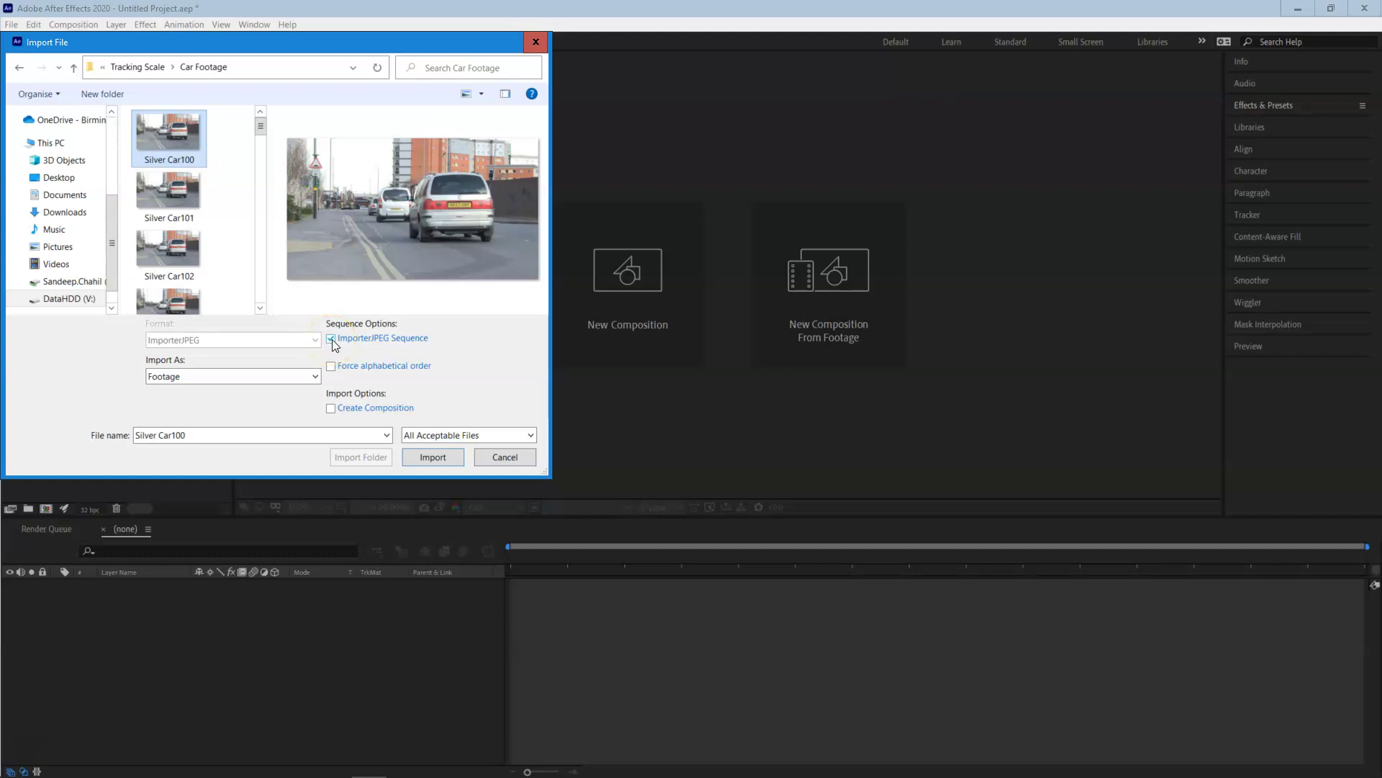
click(191, 158)
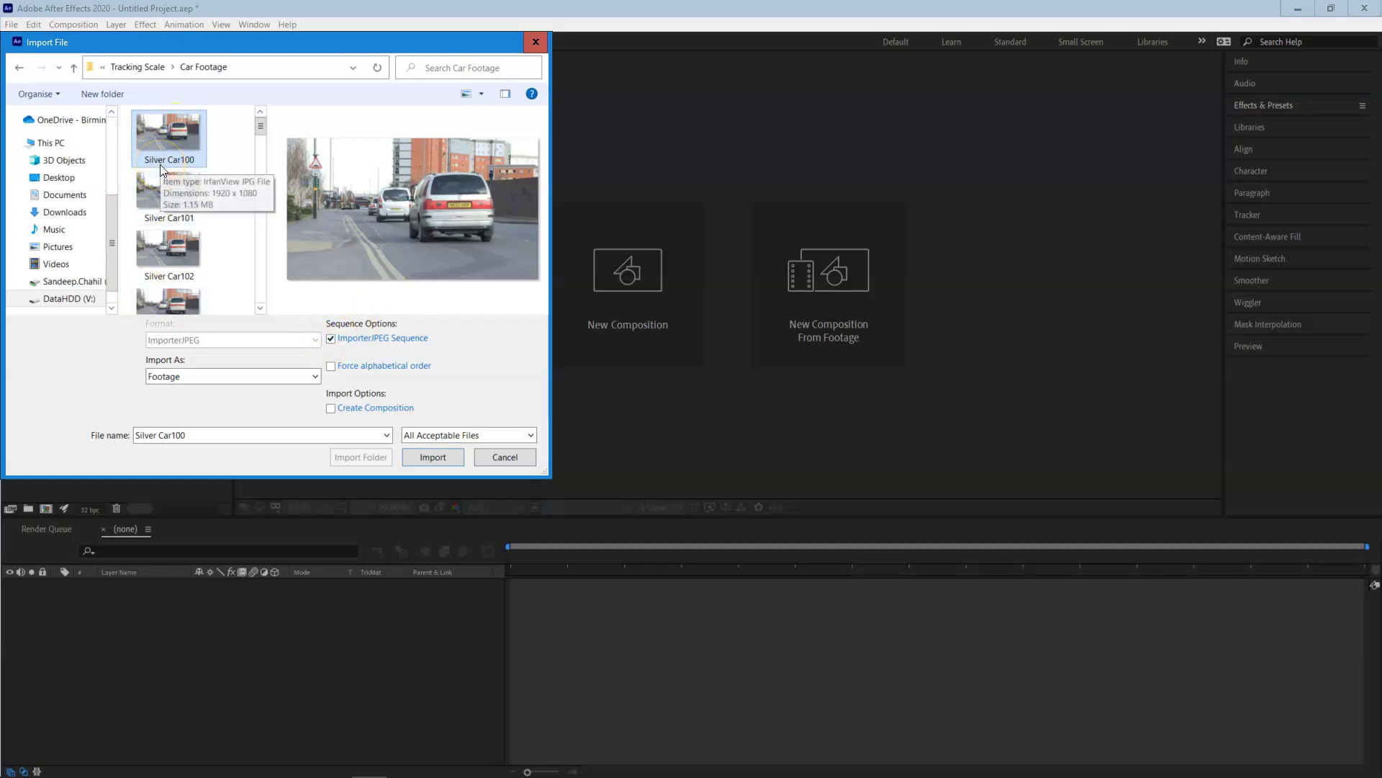
drag(235, 130, 213, 167)
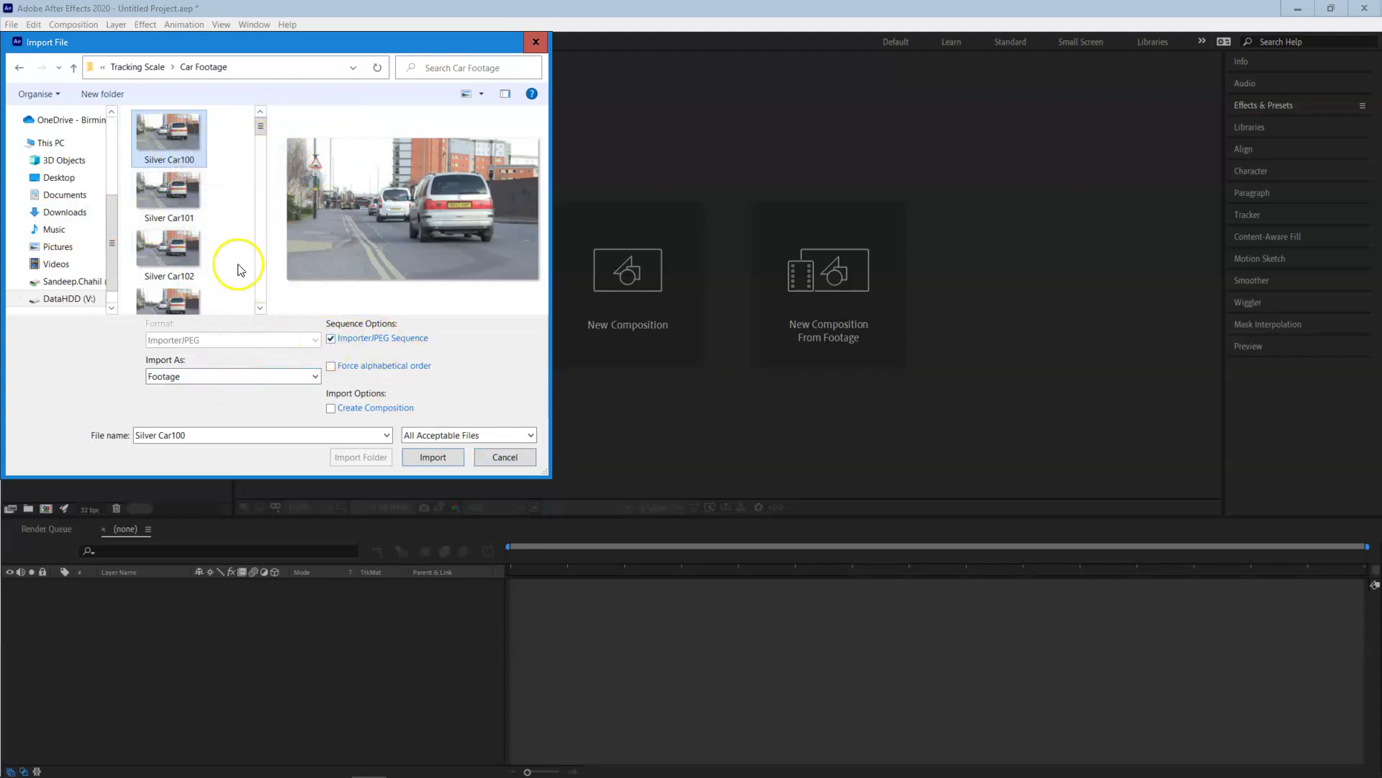
click(219, 179)
click(191, 142)
click(429, 455)
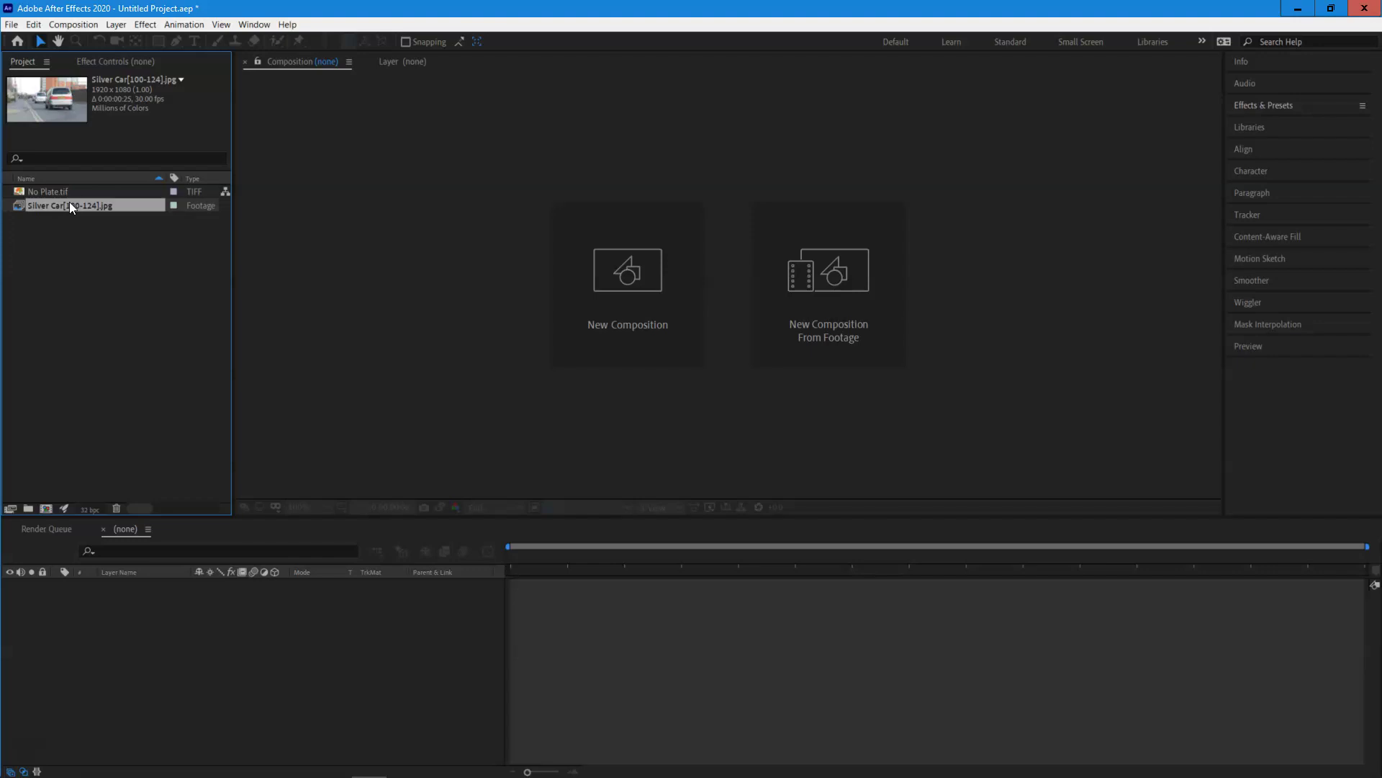
Interpret the Silver Car sequence at an assumed frame rate of 24 frames per second
click(76, 240)
click(79, 207)
click(154, 115)
click(112, 262)
click(50, 207)
right_click(22, 207)
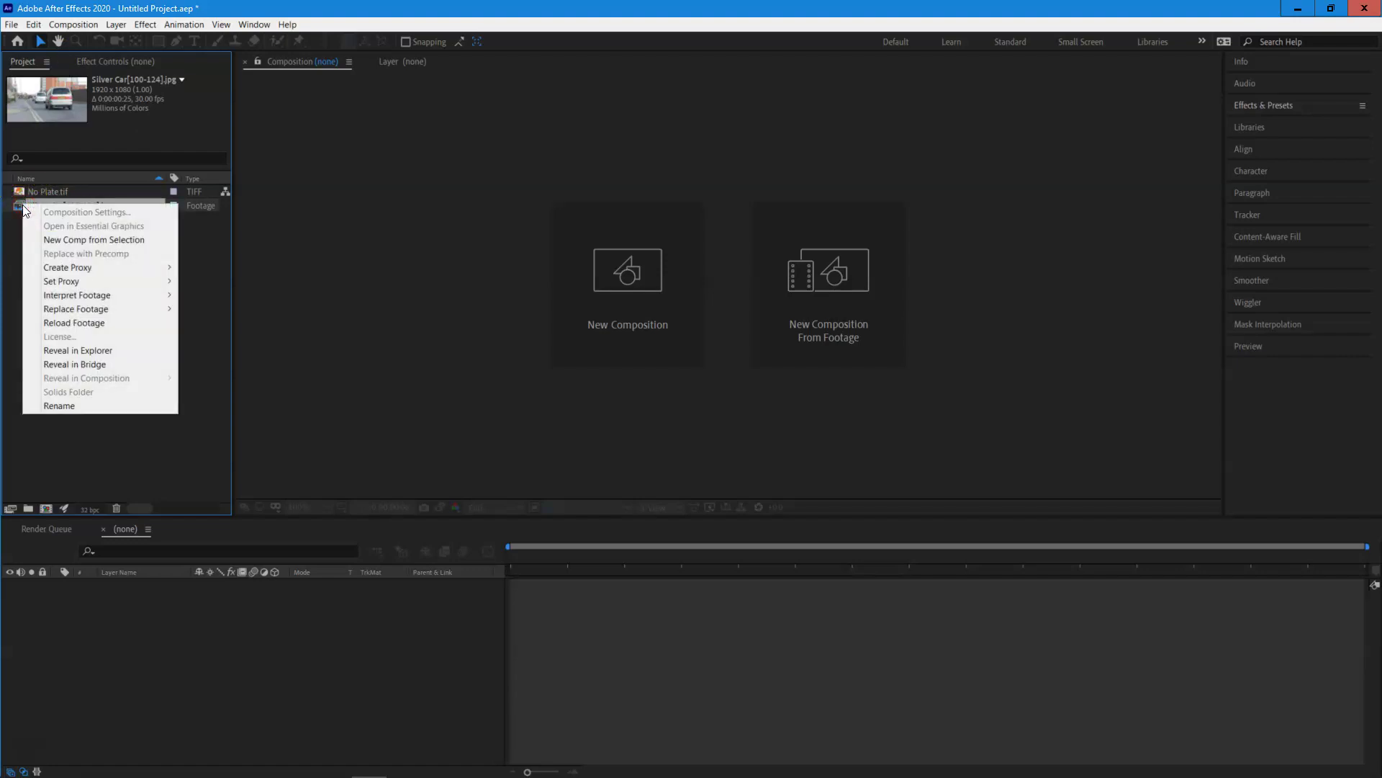
mouse_move(139, 298)
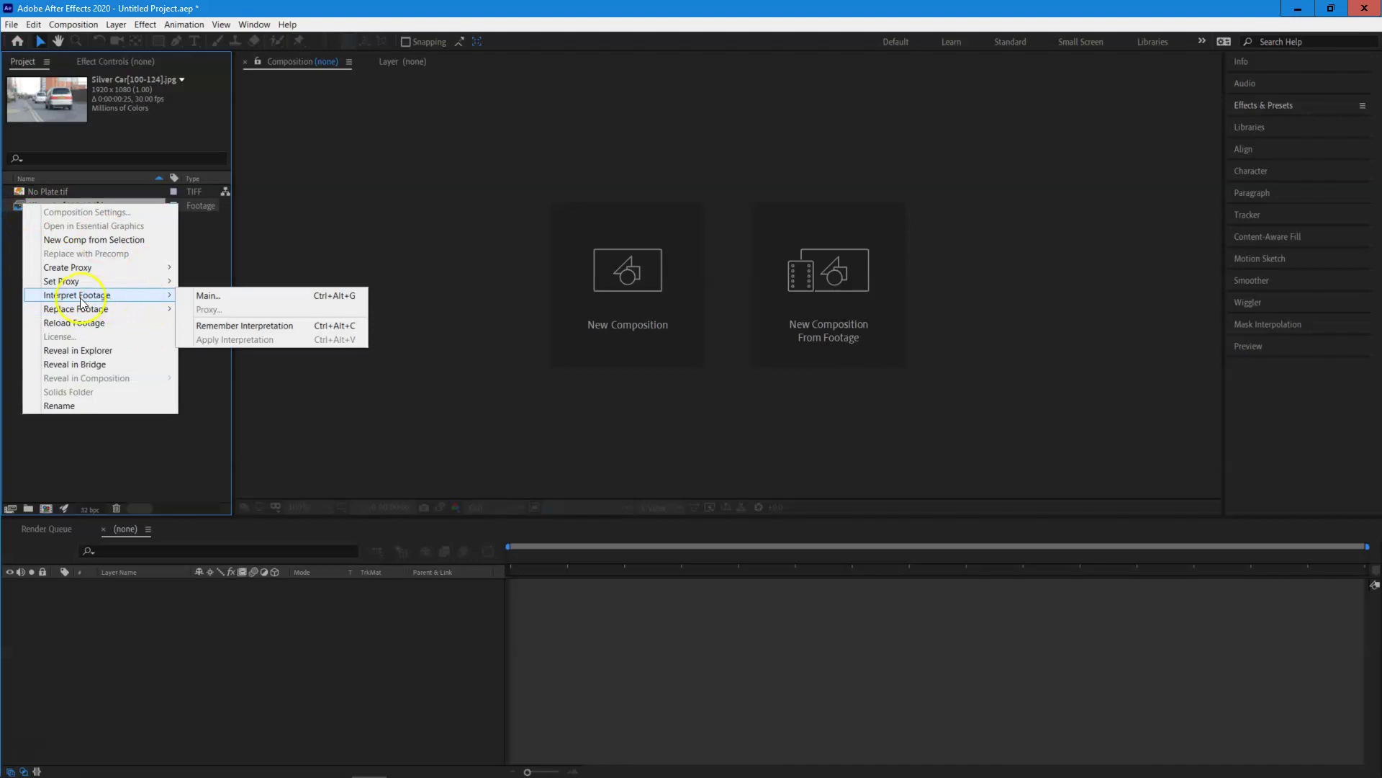
click(240, 296)
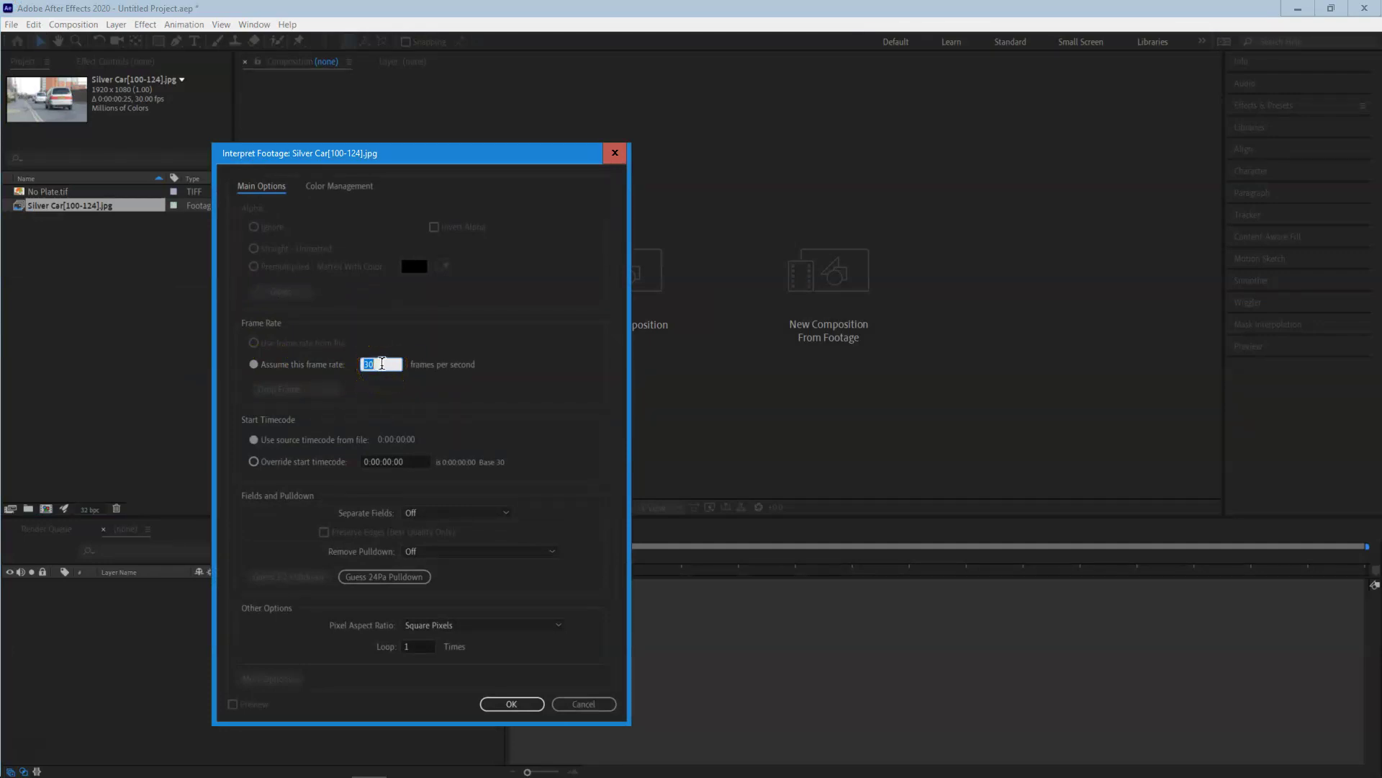
text(24)
click(525, 707)
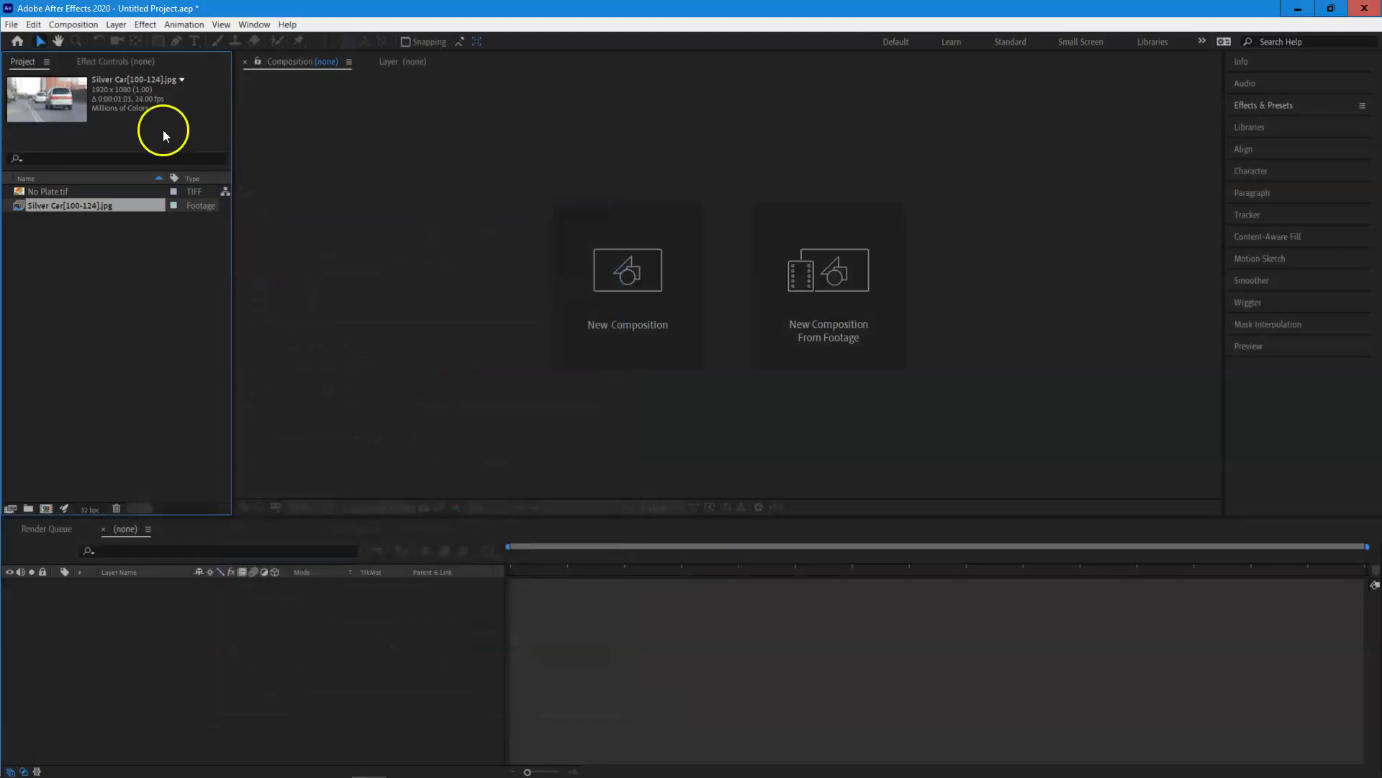
Create a new composition from the Silver Car image sequence
click(129, 293)
click(106, 205)
click(77, 210)
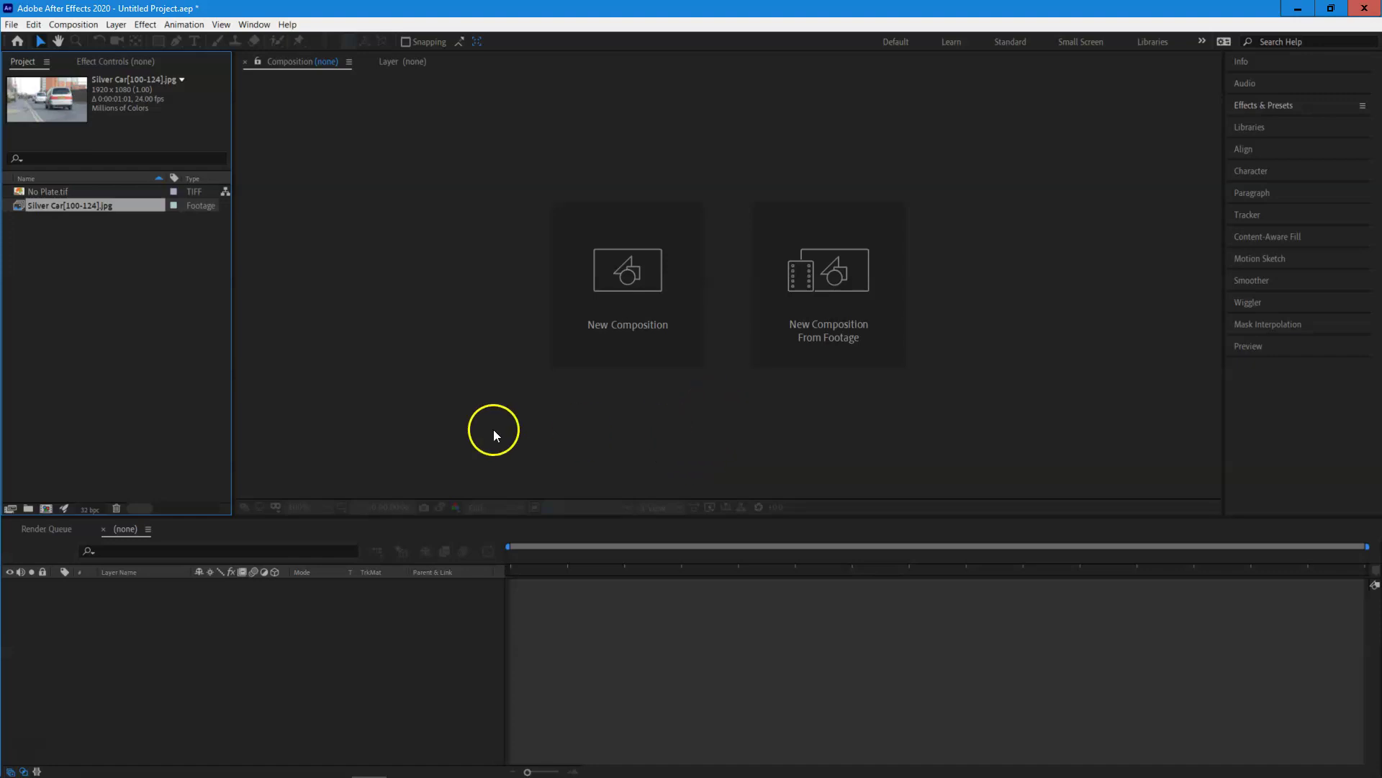
click(107, 302)
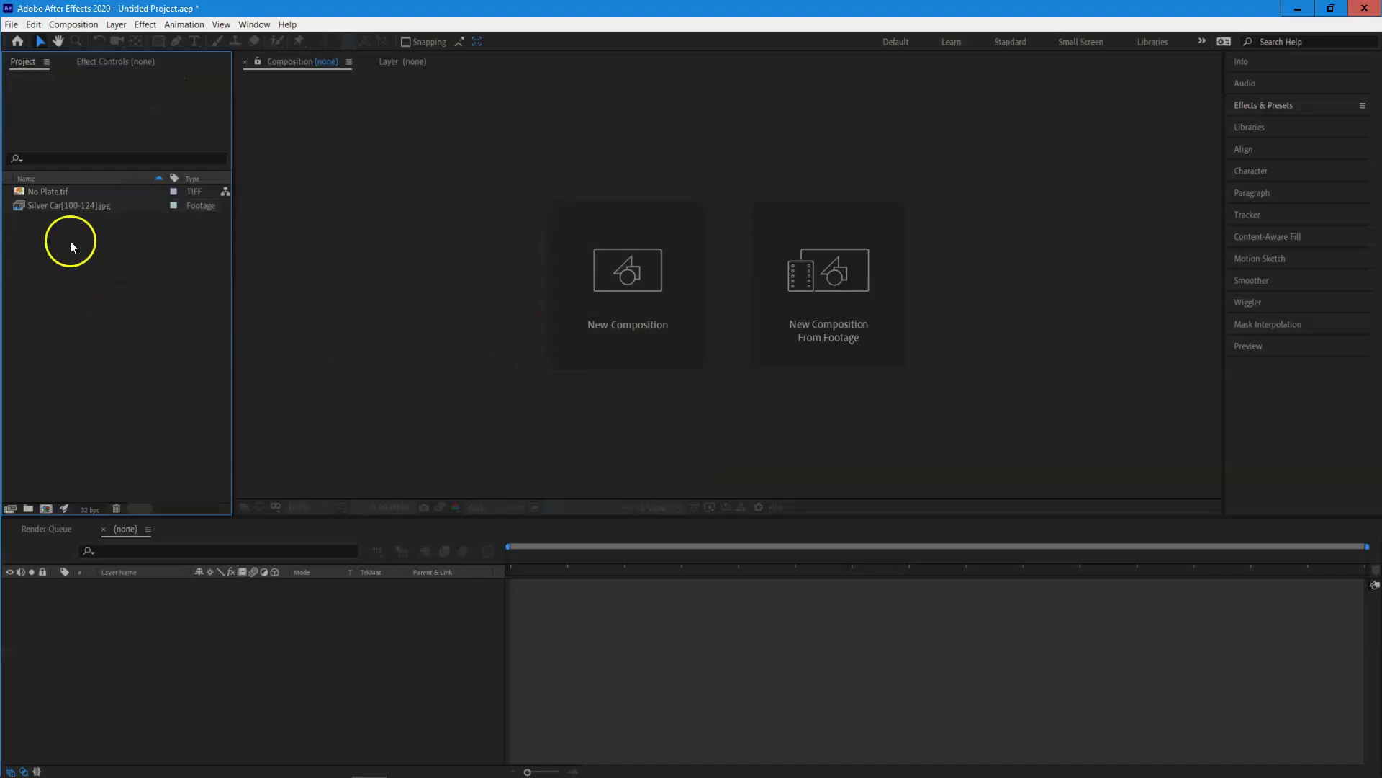
click(72, 202)
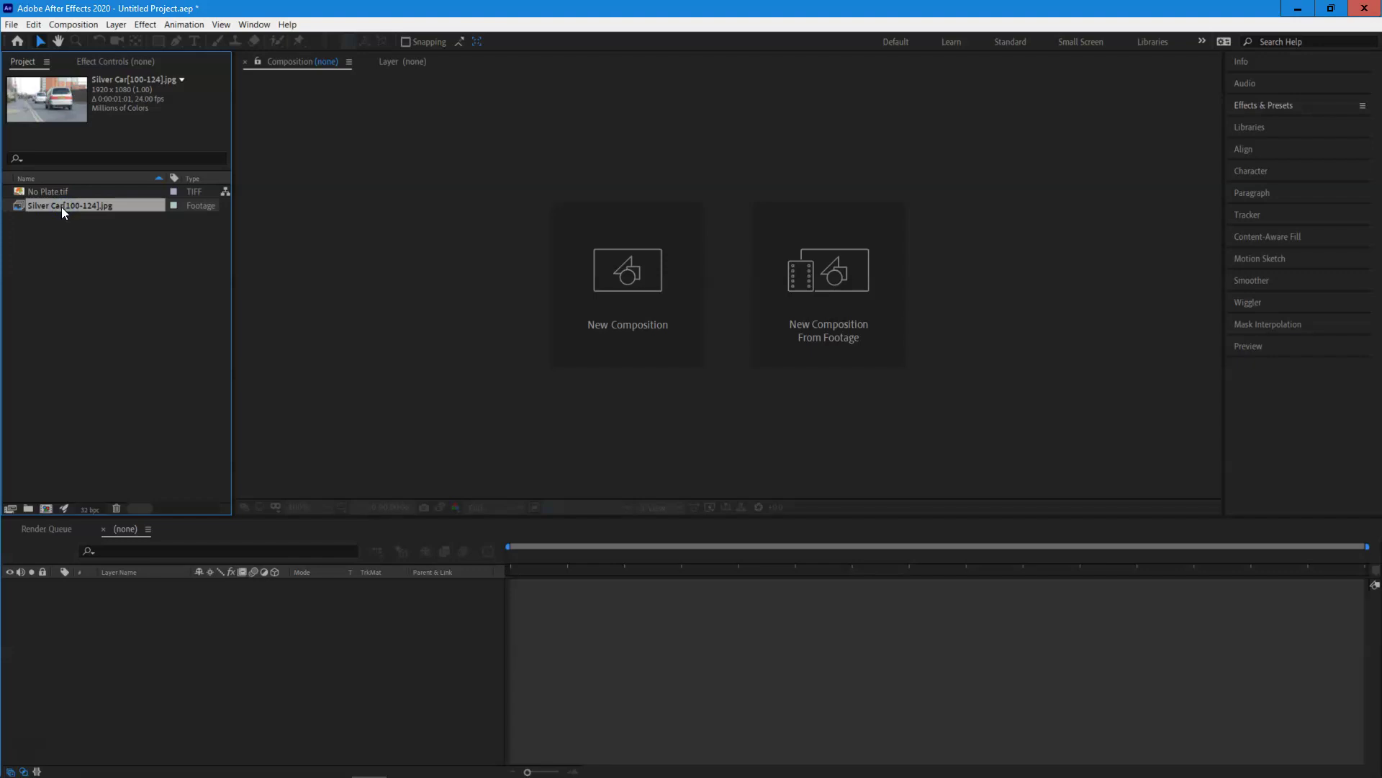
drag(24, 208, 51, 503)
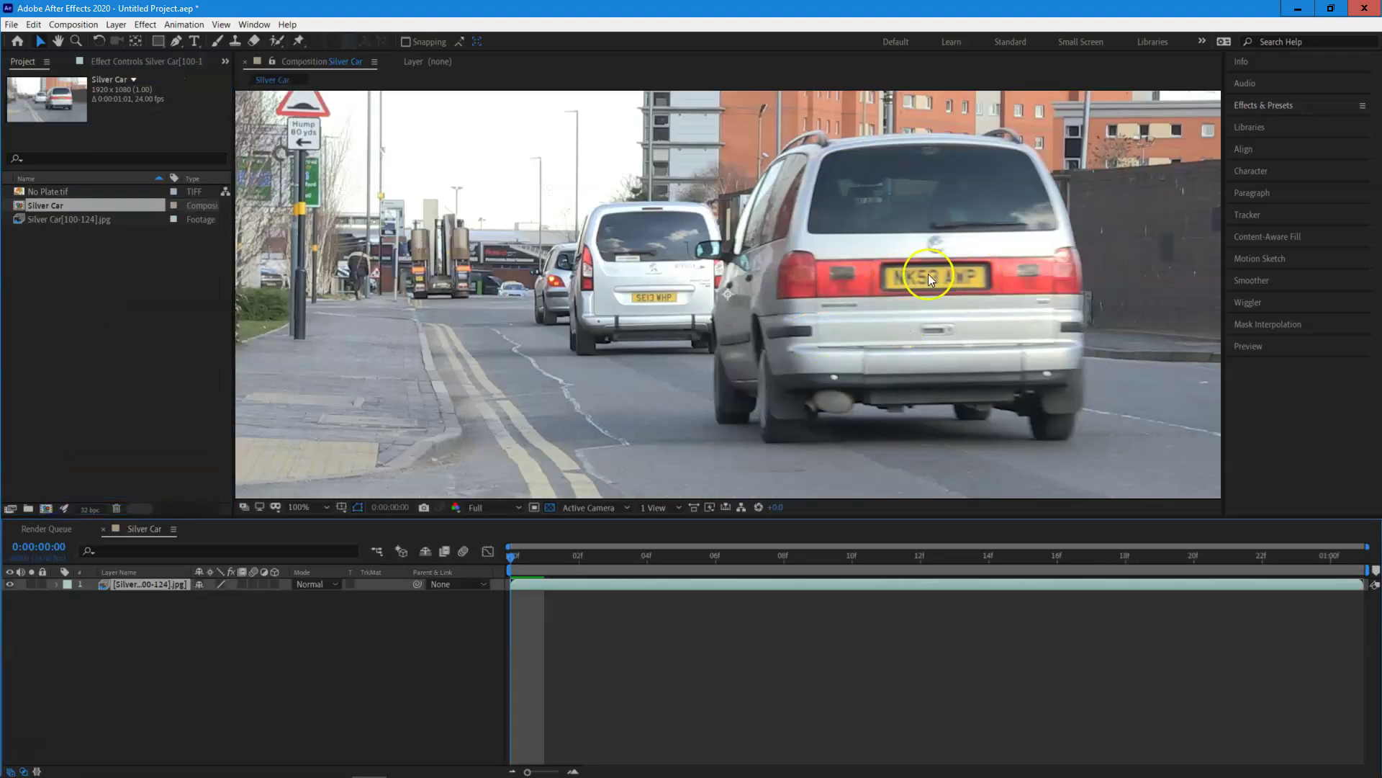
View the No Plate image on its own, and close its footage viewer and the empty layer viewer
double_click(20, 193)
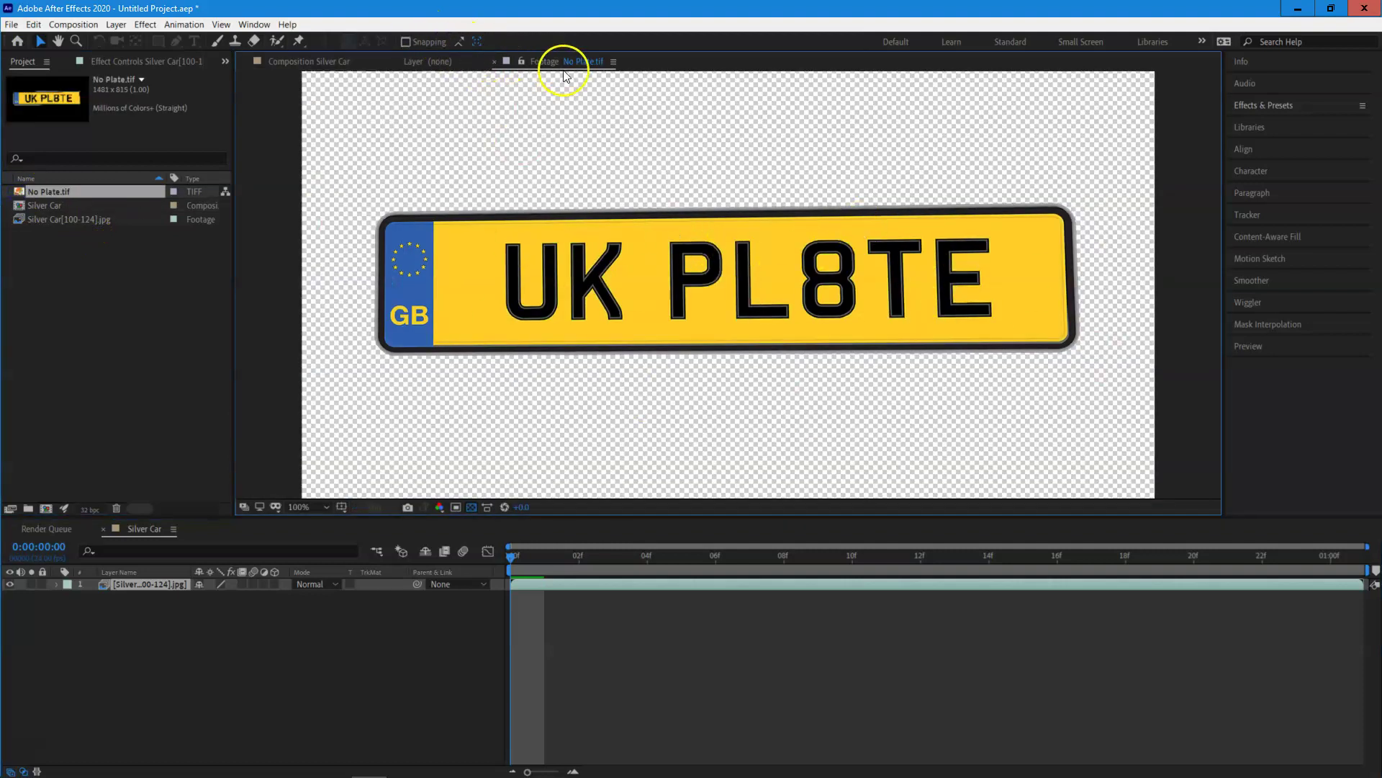
click(494, 62)
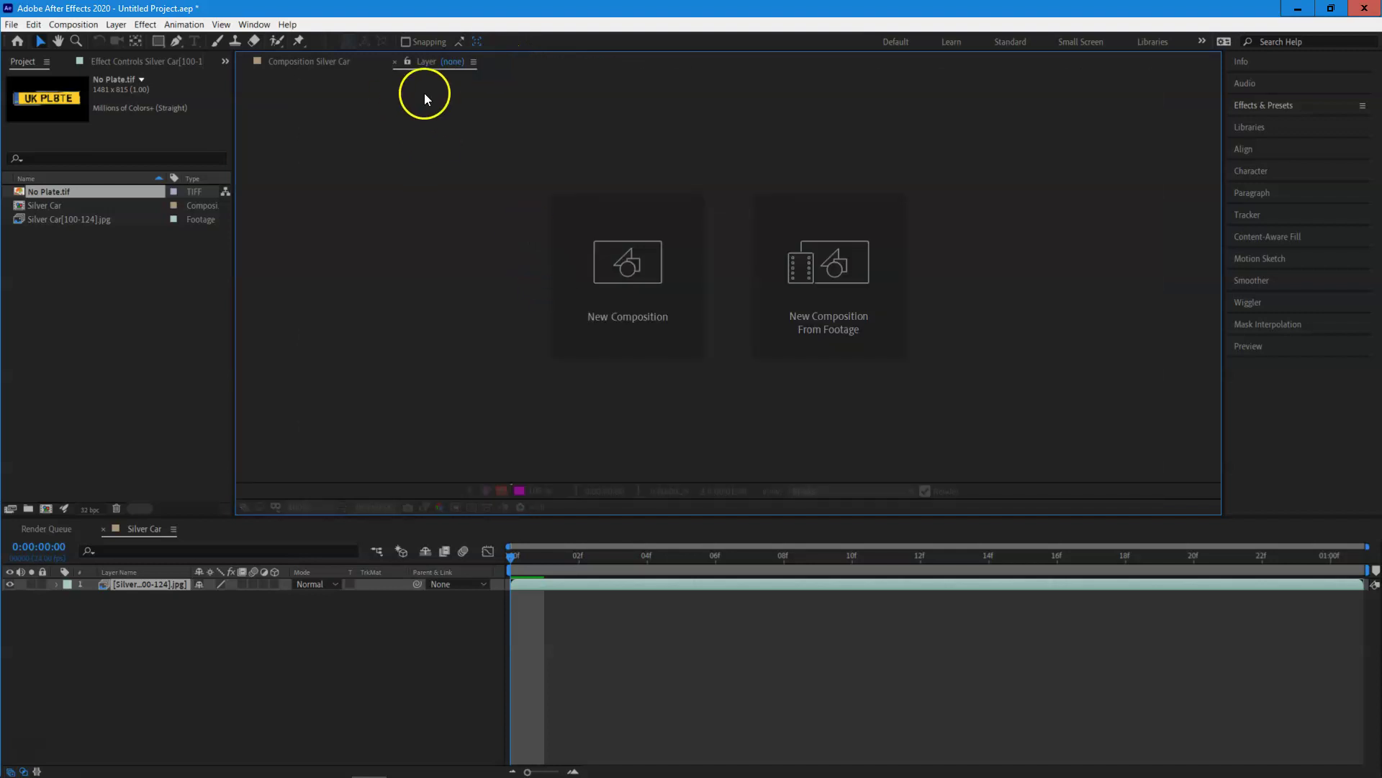
click(394, 62)
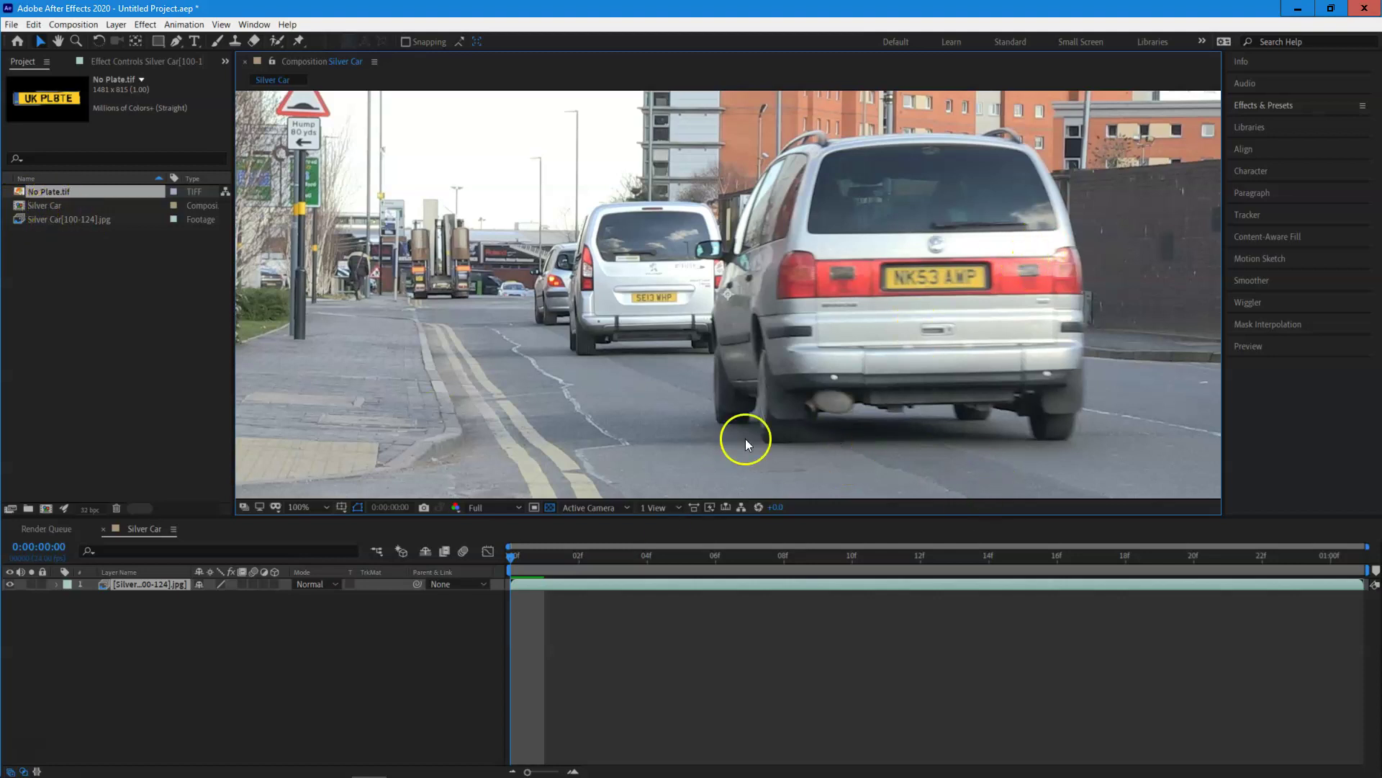
Add the No Plate image to the Silver Car composition as a layer above the car footage
click(141, 631)
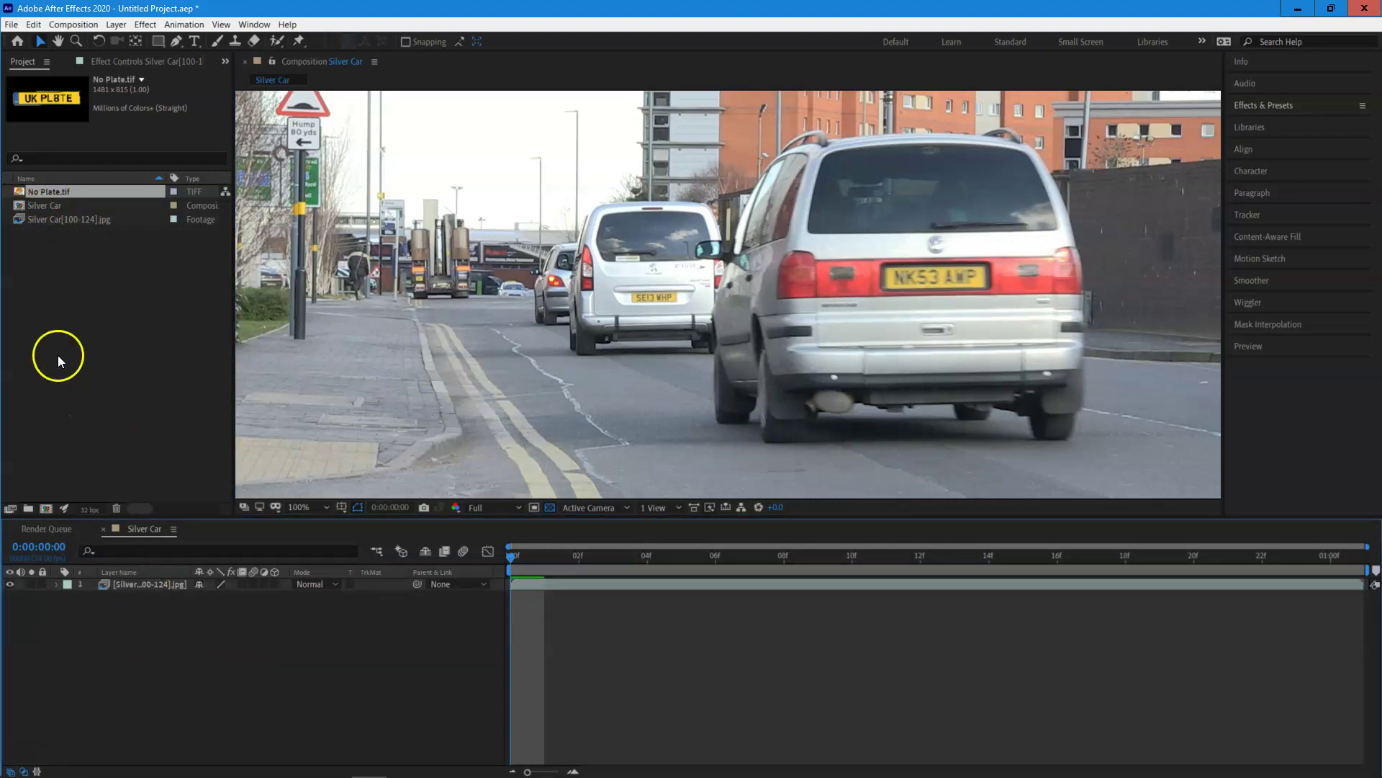
drag(49, 191, 145, 580)
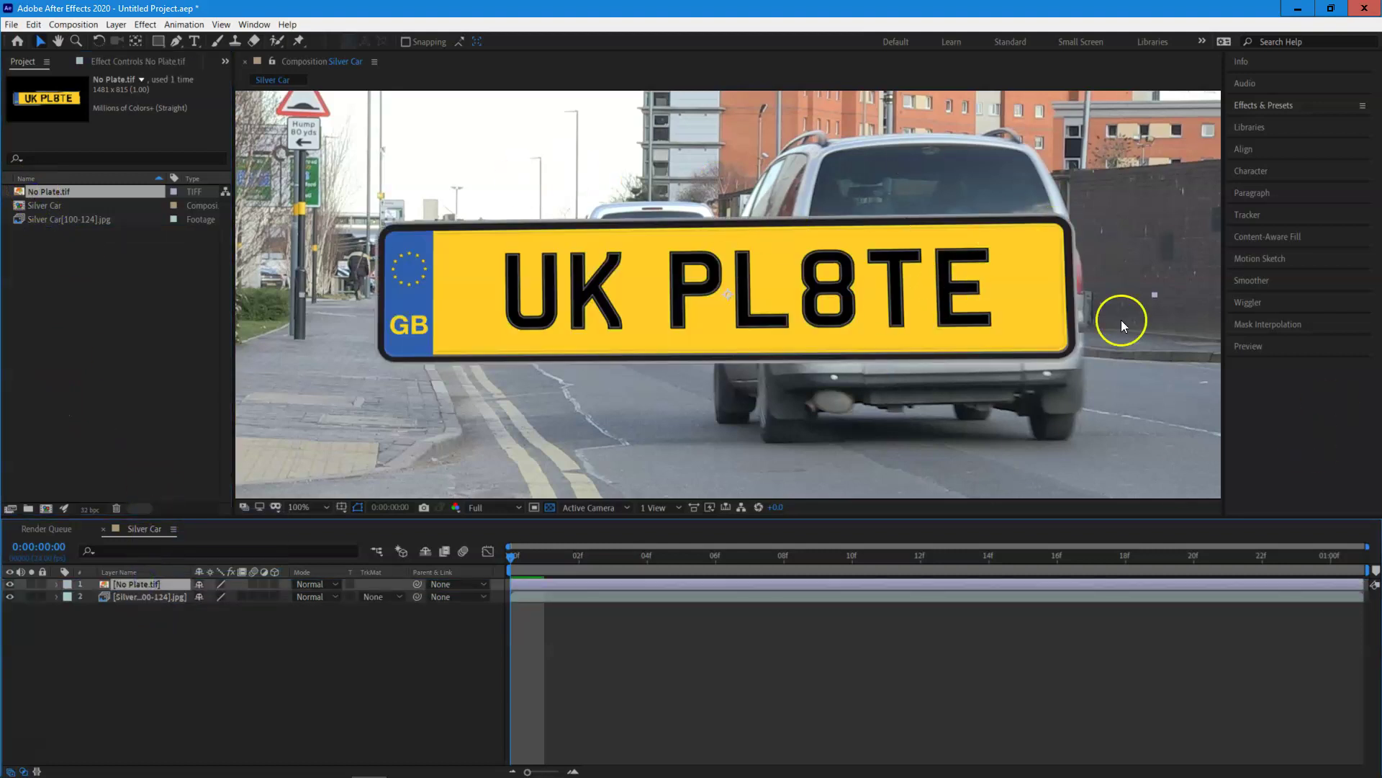
click(733, 461)
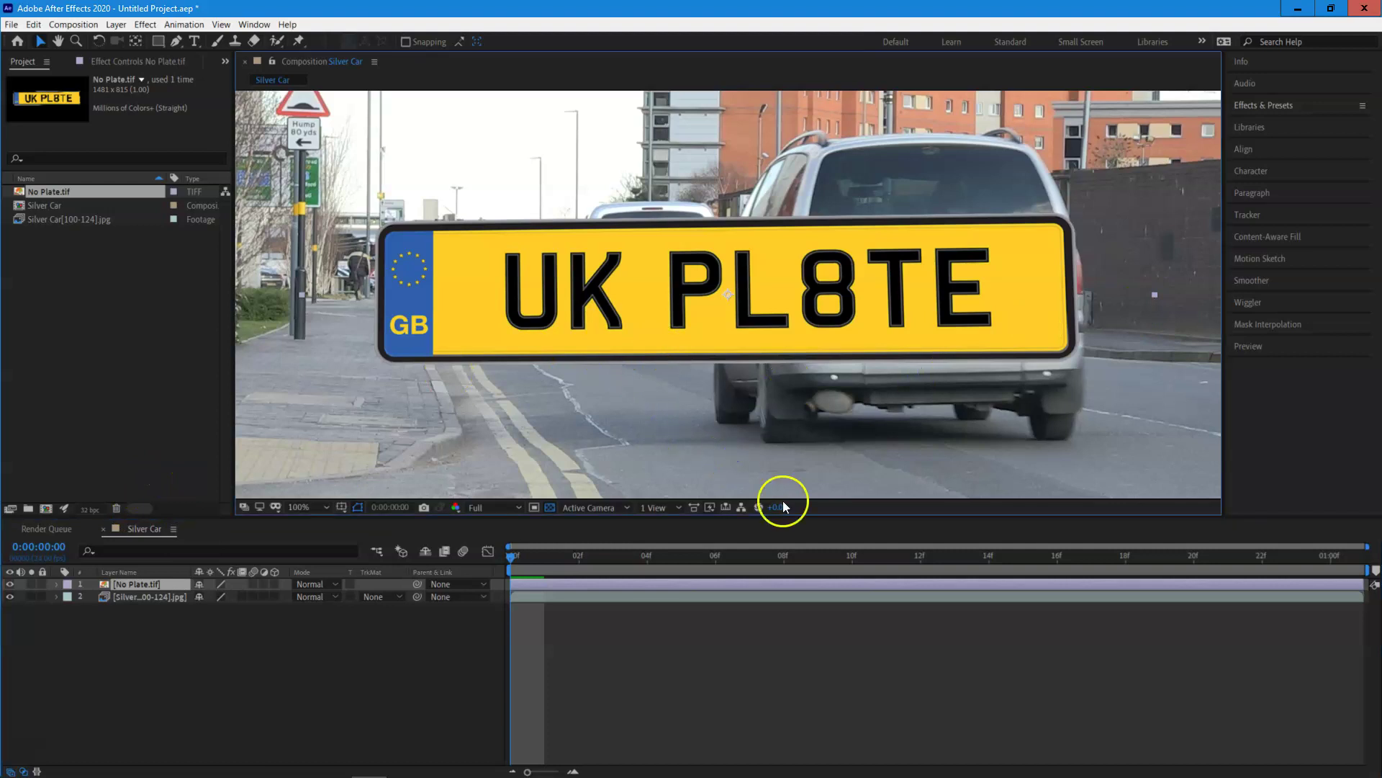
Start a motion track on the Silver Car footage layer and include scale along with position
click(153, 596)
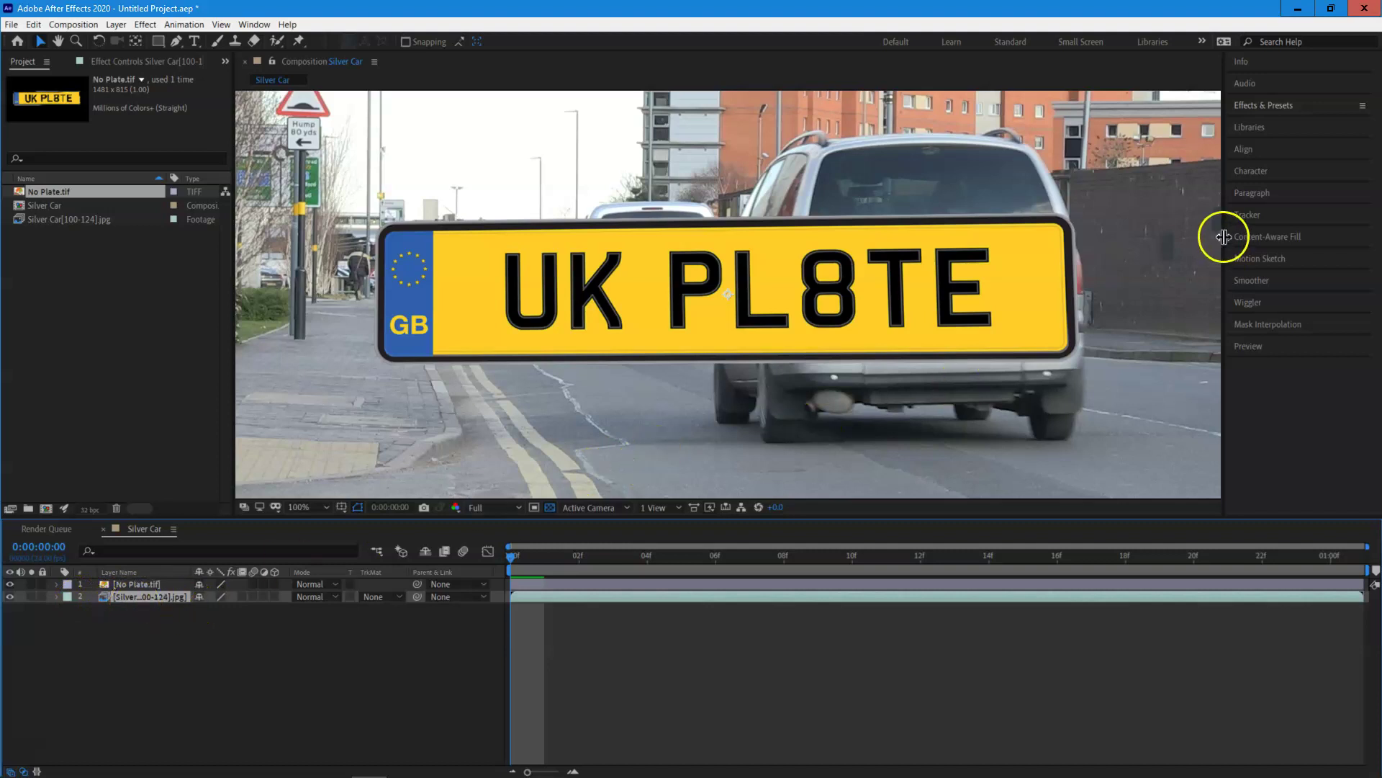
click(1247, 215)
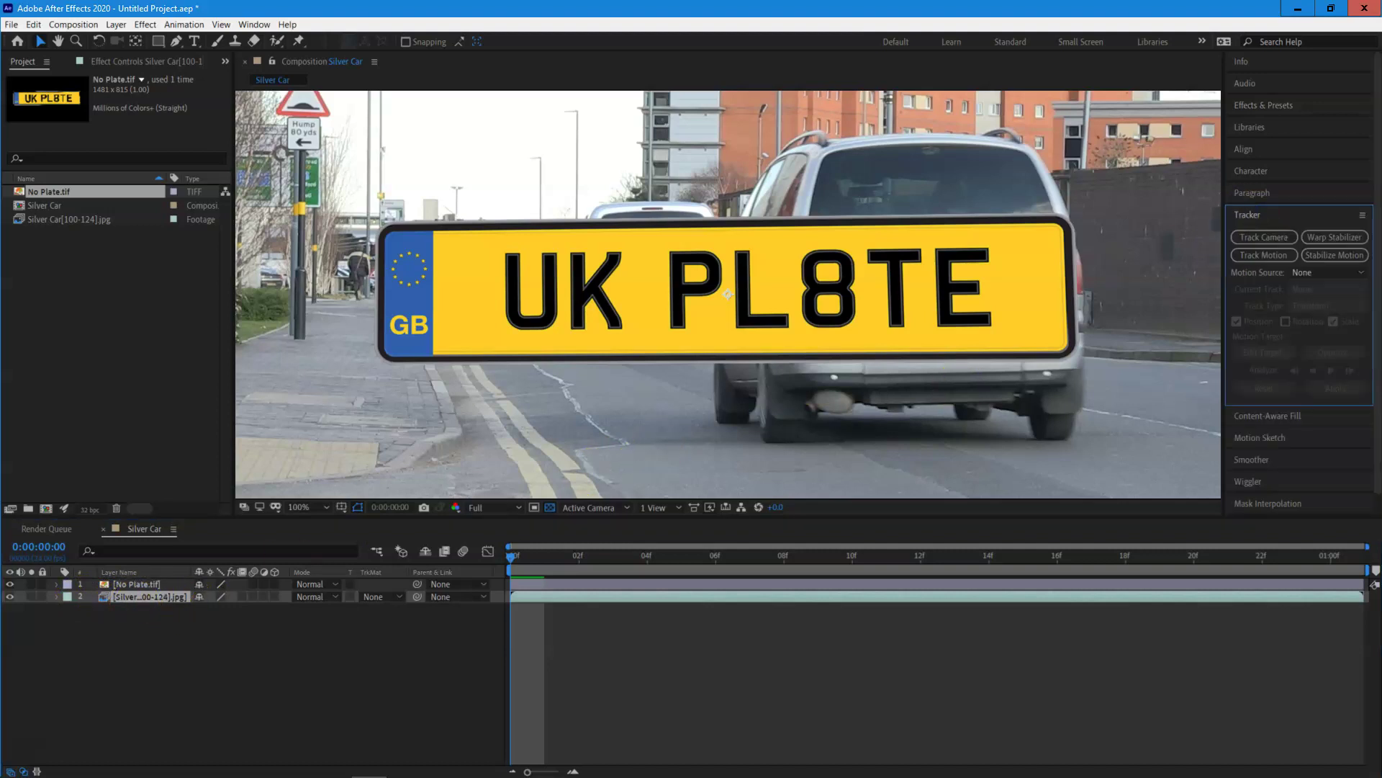
click(1272, 254)
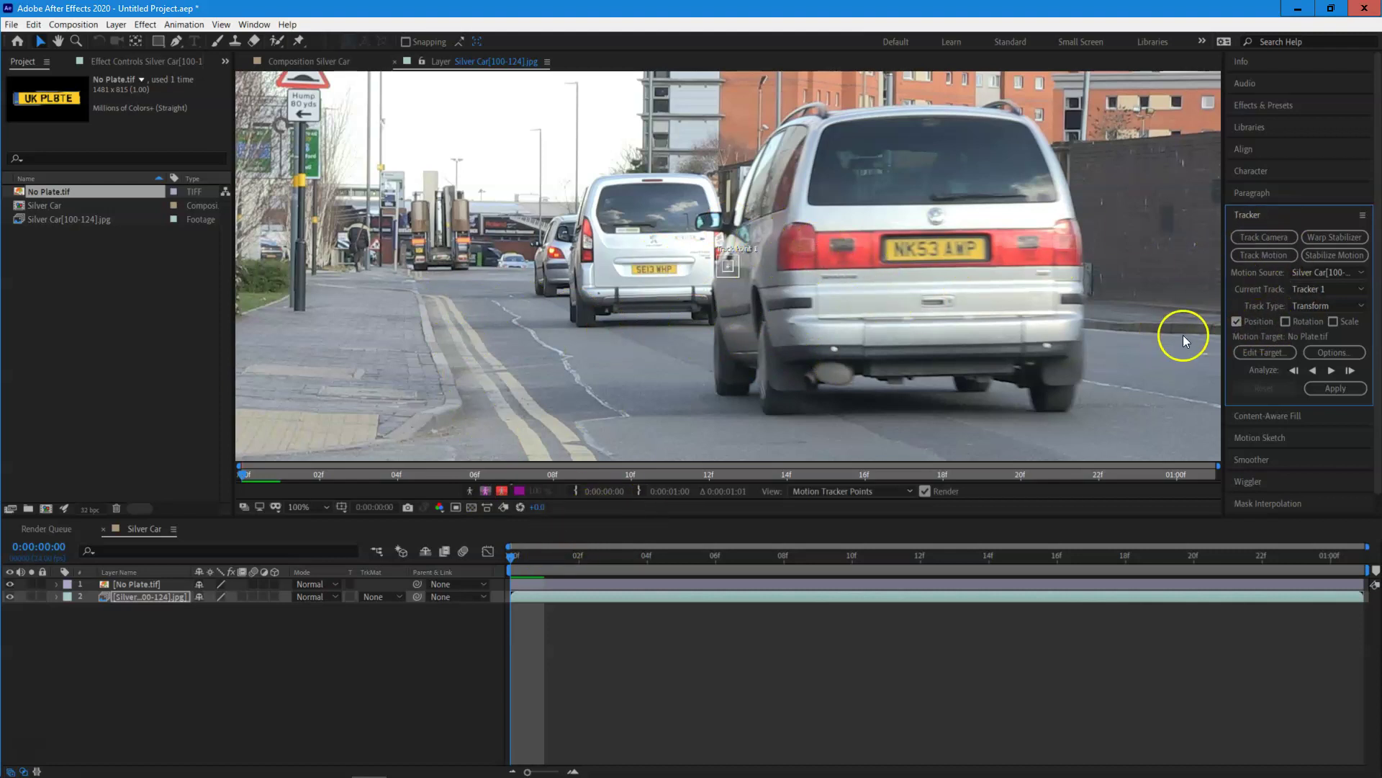
click(1343, 324)
Place Track Point 1 on the upper-left corner and Track Point 2 on the upper-right corner of the silver car's number plate
scroll(754, 263, up, 1)
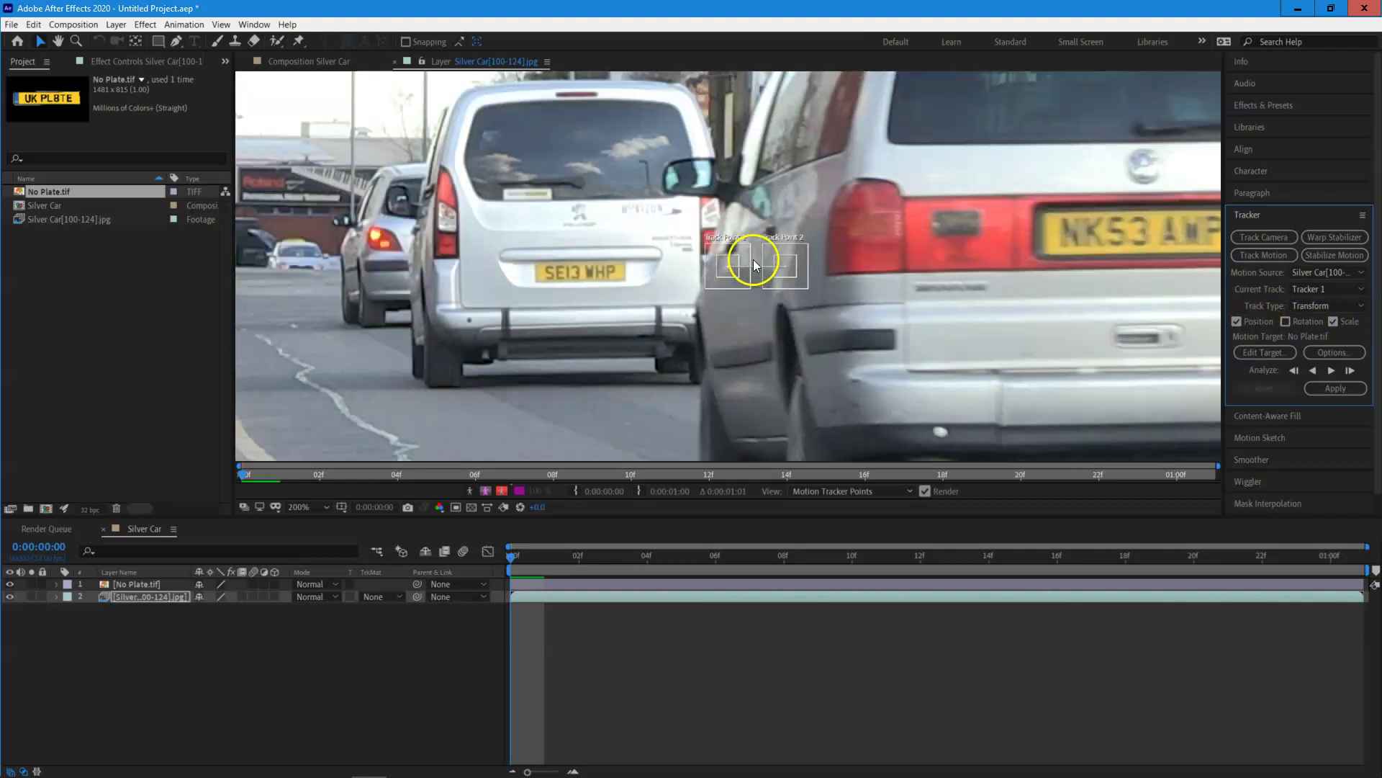
scroll(796, 264, down, 1)
drag(509, 555, 472, 592)
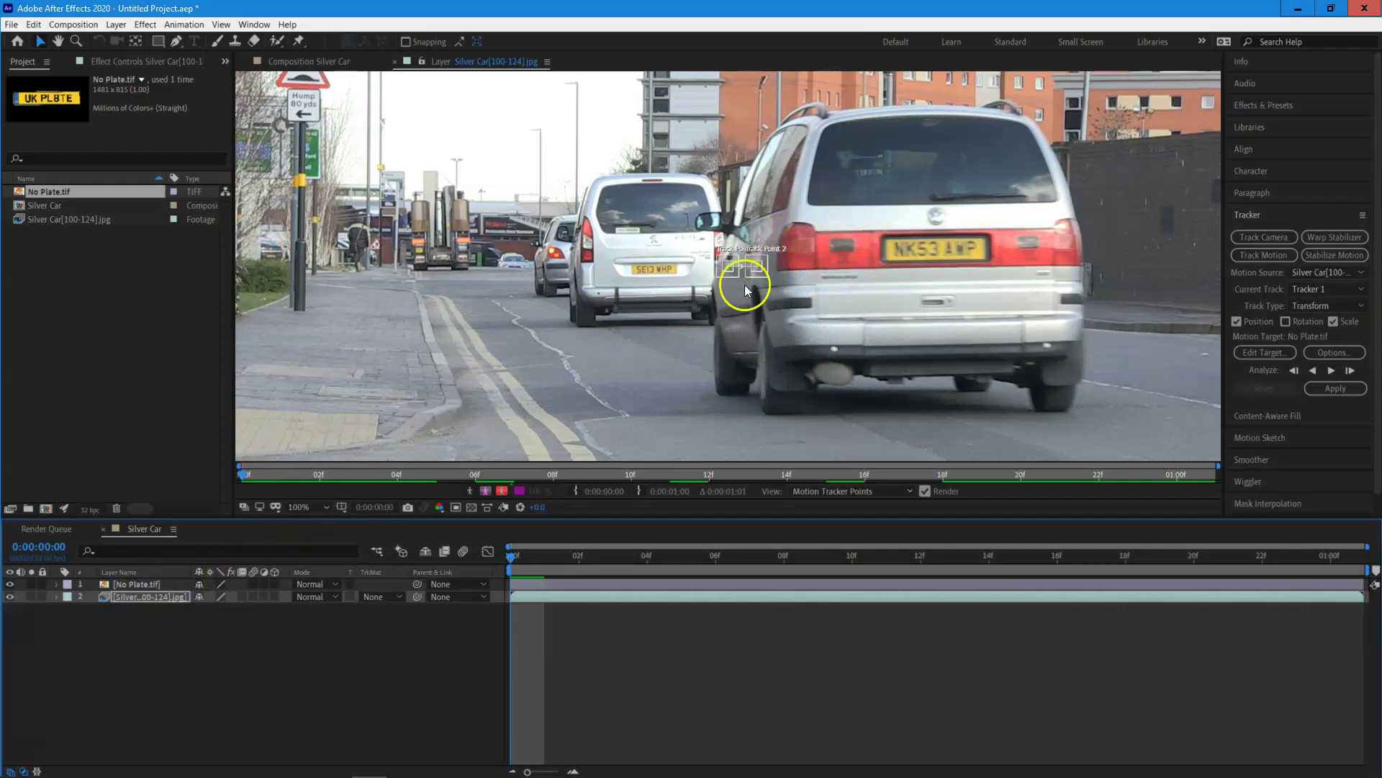
click(764, 262)
mouse_move(765, 264)
mouse_down()
mouse_move(916, 264)
mouse_move(994, 240)
mouse_up()
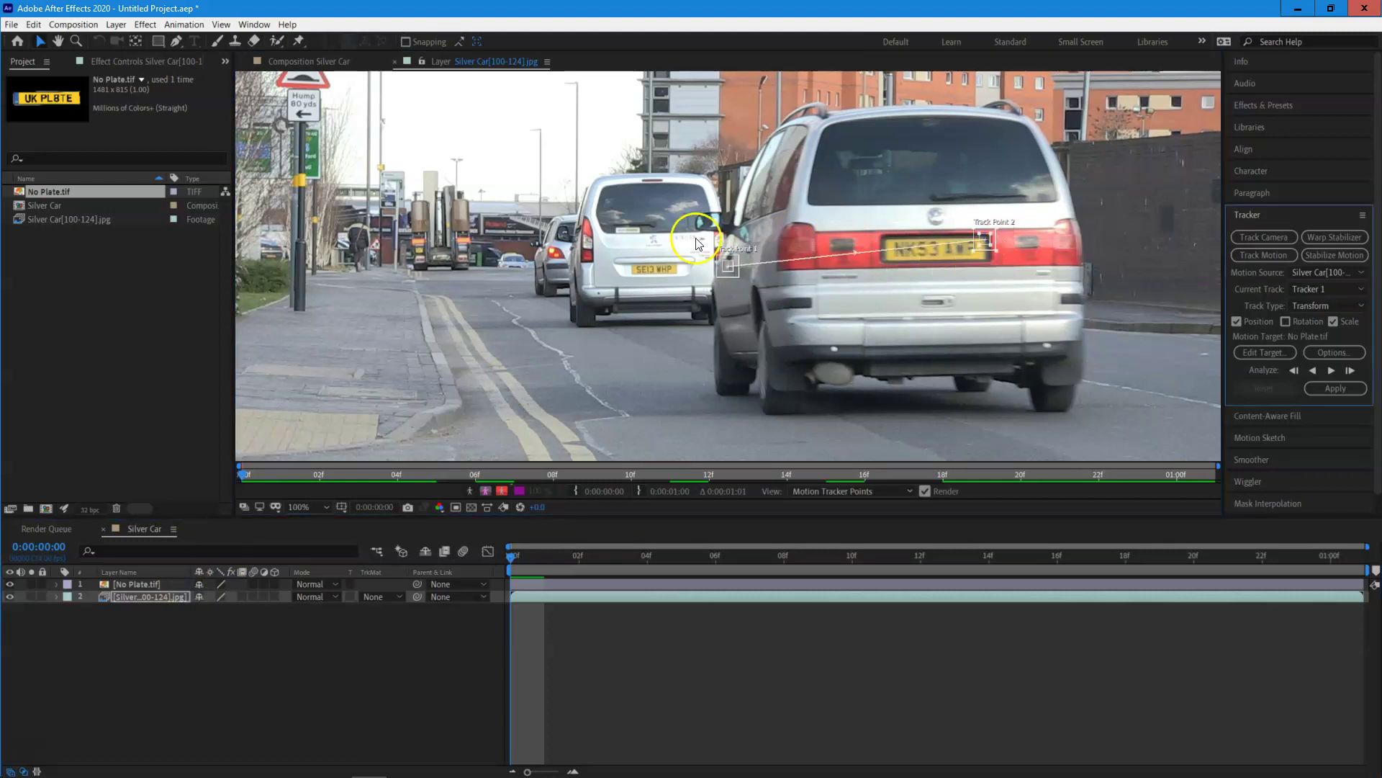
scroll(737, 264, up, 1)
click(808, 217)
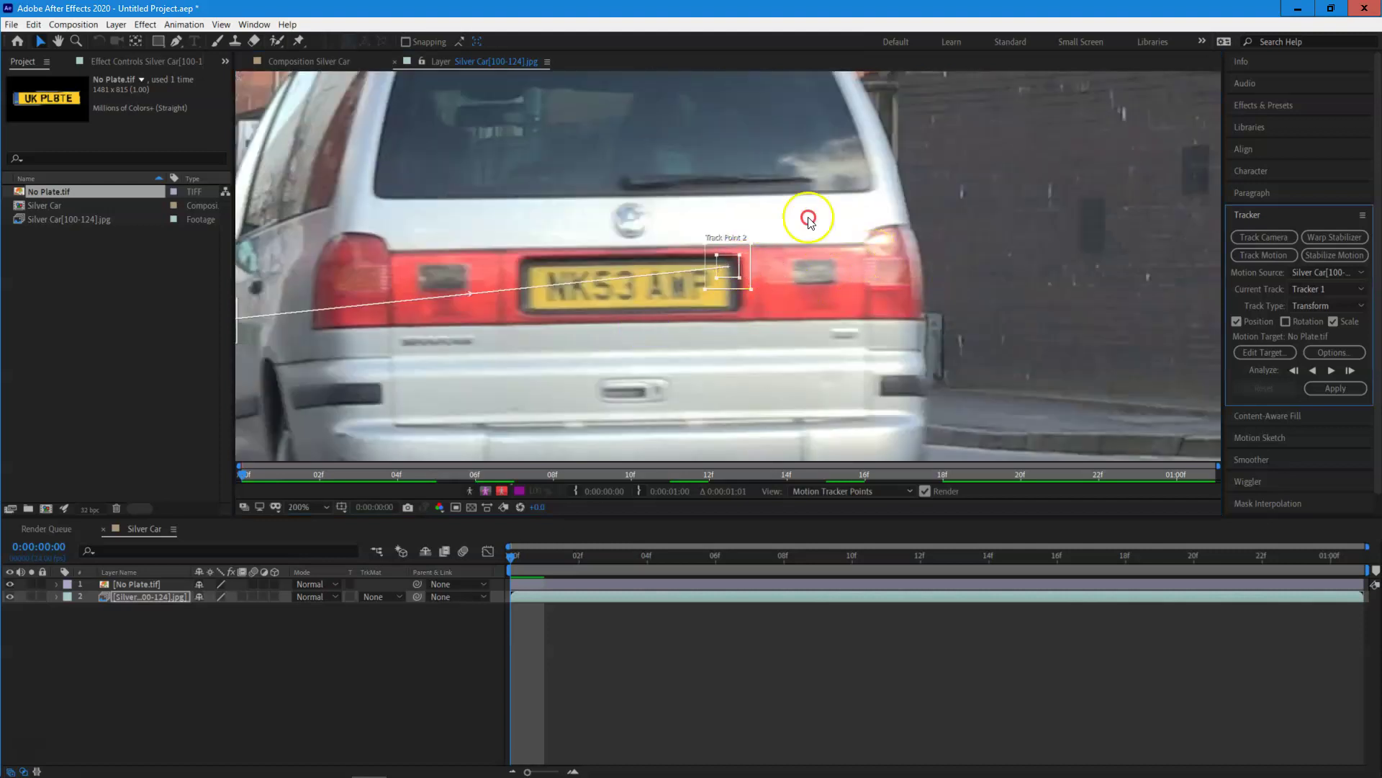
drag(648, 328, 824, 312)
drag(404, 315, 720, 266)
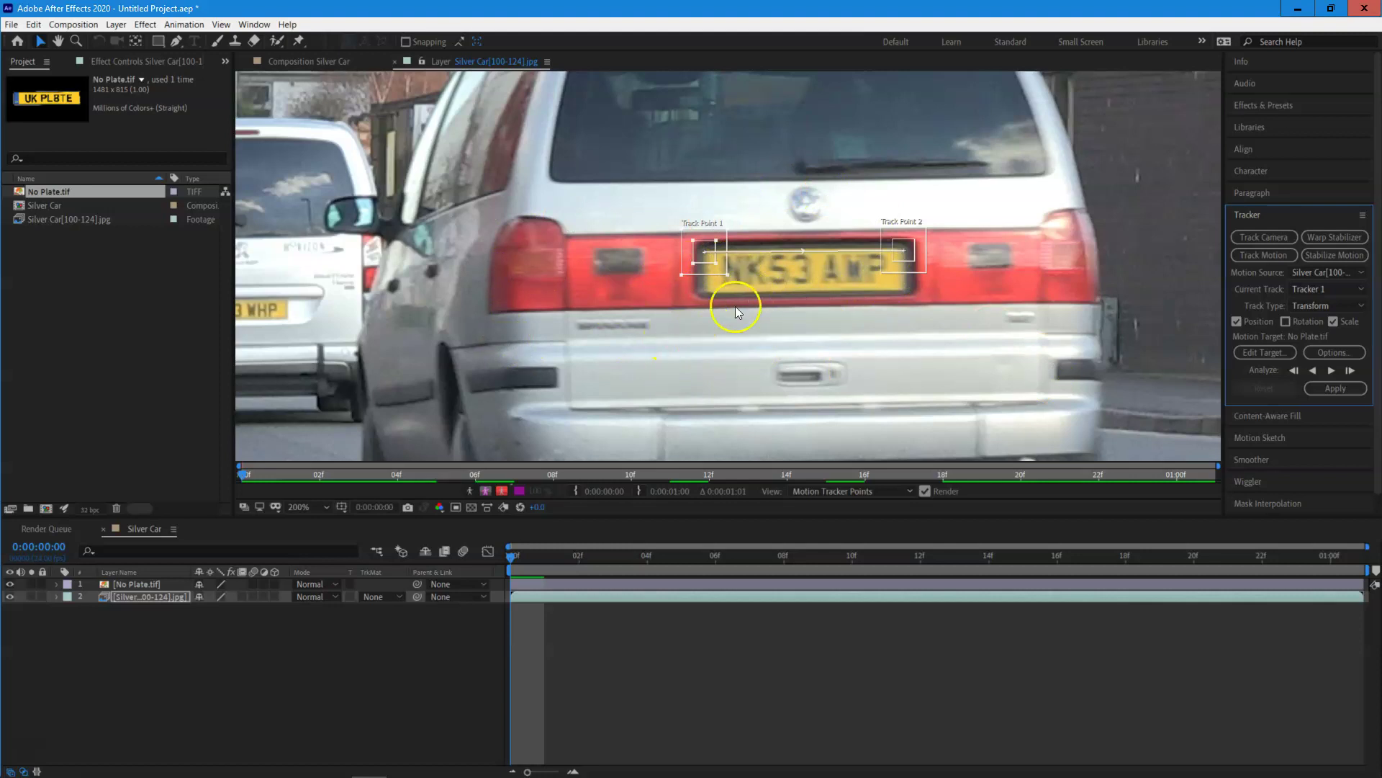
Enlarge the feature and search regions of both track points around the plate corners and analyze the motion forward
mouse_move(727, 230)
mouse_down()
mouse_move(759, 216)
mouse_move(729, 232)
mouse_up()
mouse_move(927, 226)
mouse_down()
mouse_move(955, 212)
mouse_move(918, 241)
mouse_up()
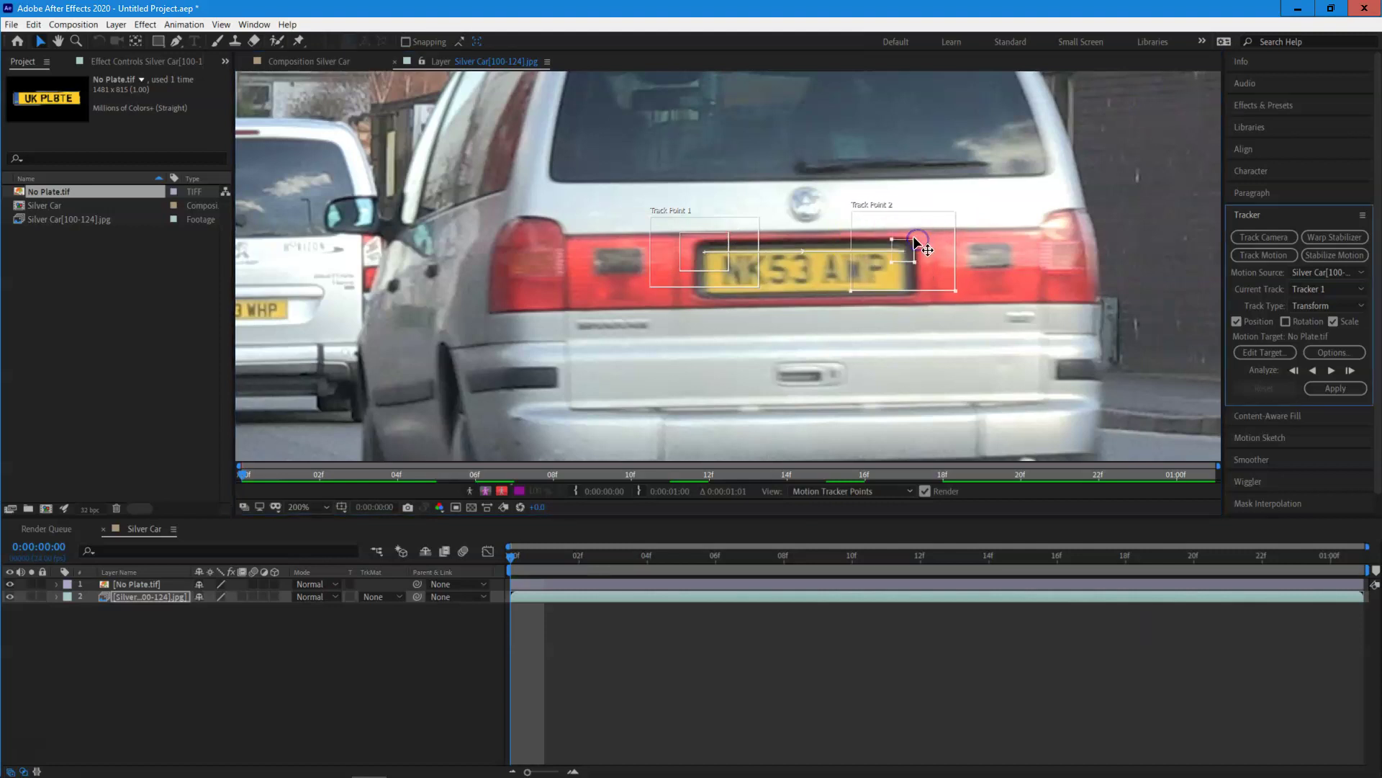
scroll(932, 233, down, 1)
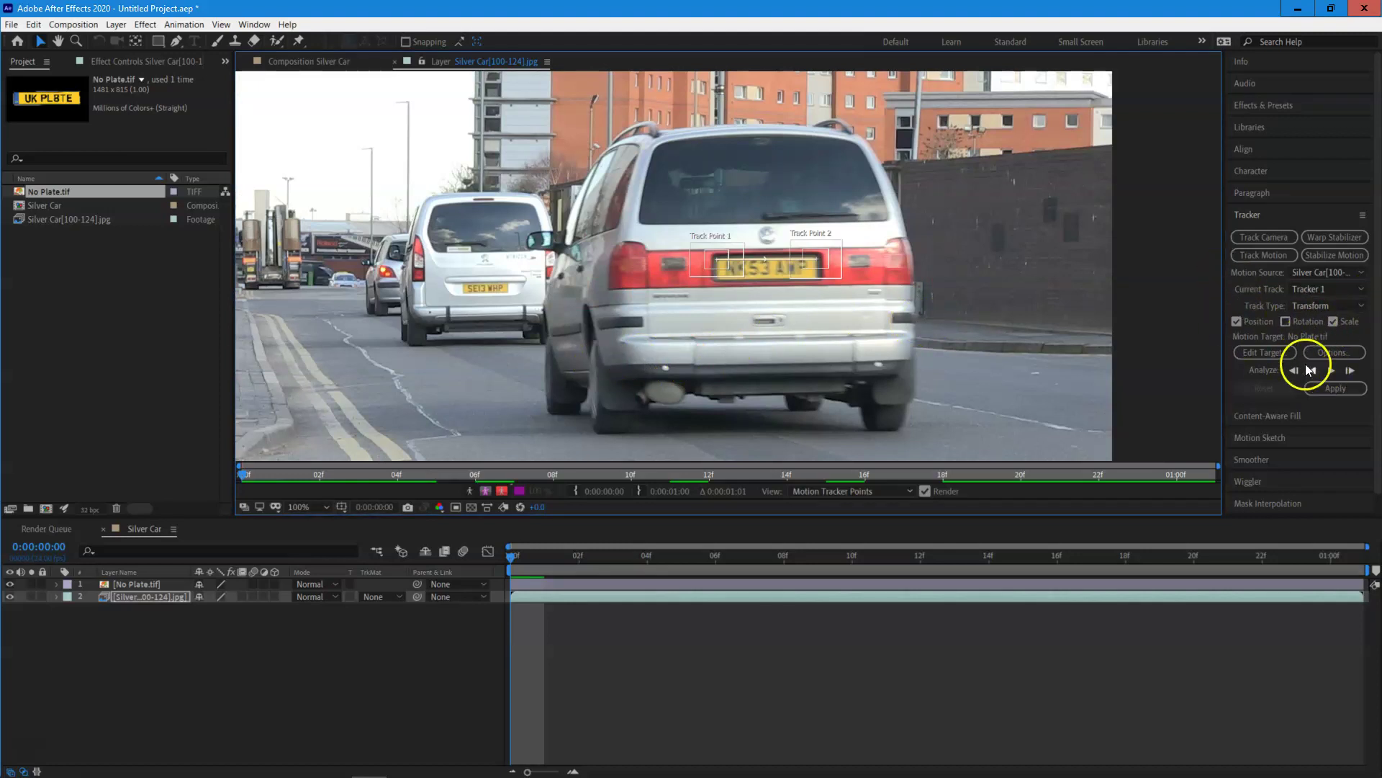
click(1329, 370)
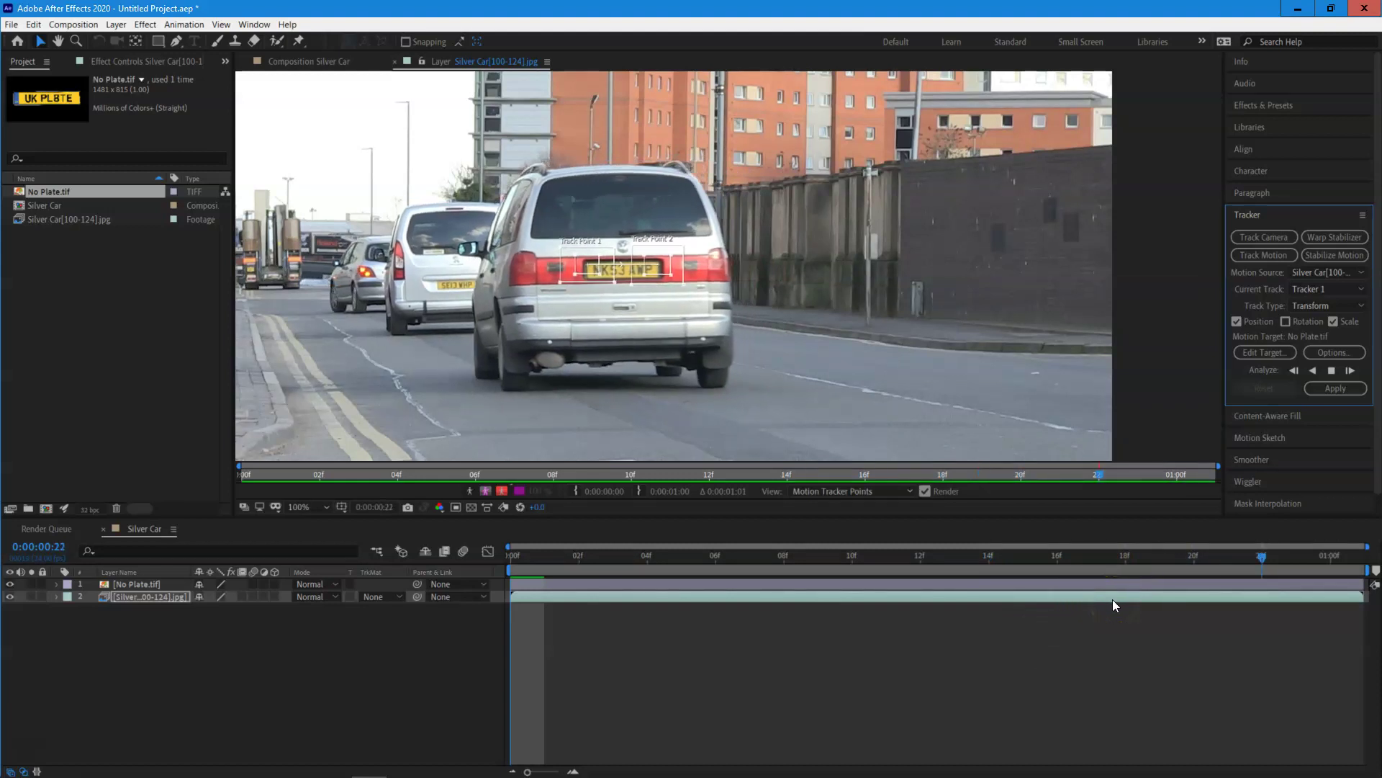
Examine at close range how well both track points follow the plate's upper corners across the analyzed frames
drag(559, 565, 681, 569)
scroll(724, 278, up, 2)
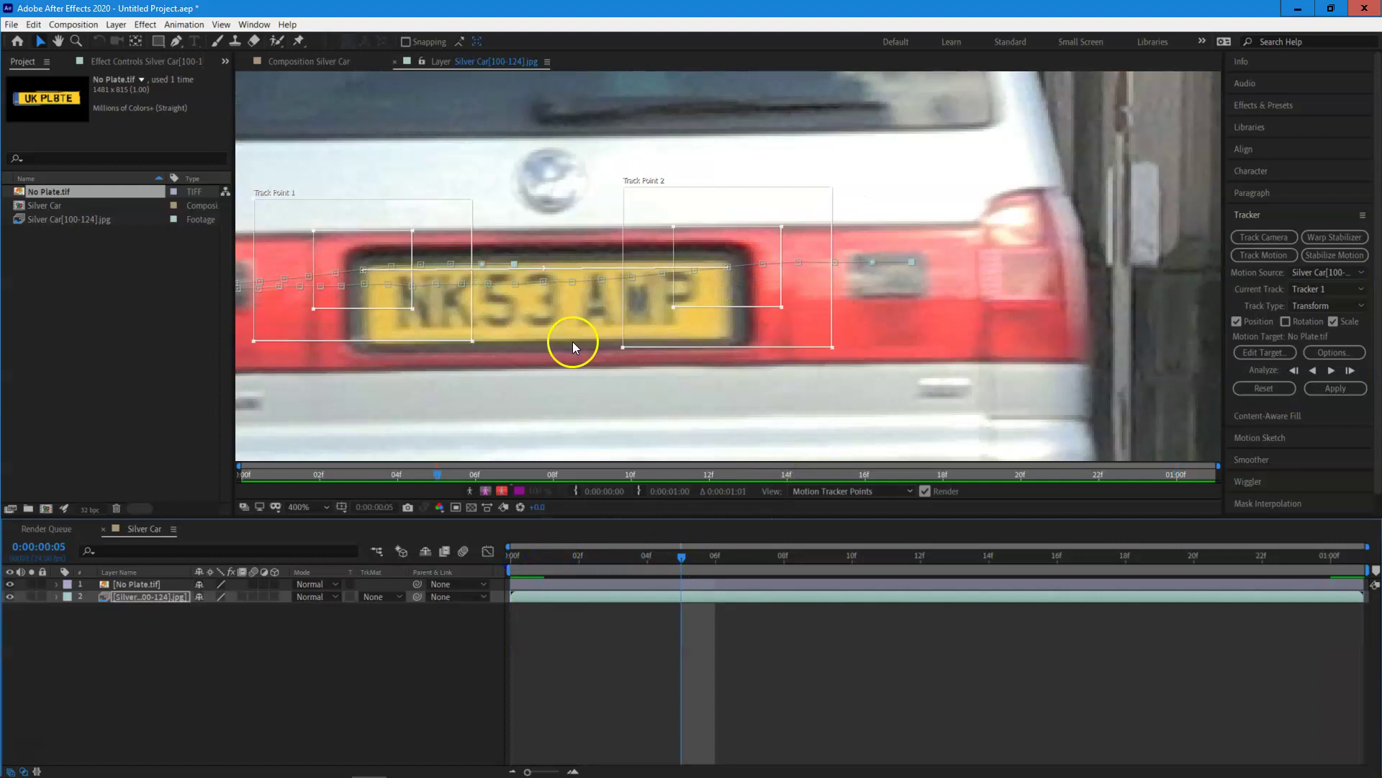
drag(574, 374, 653, 370)
drag(681, 555, 757, 560)
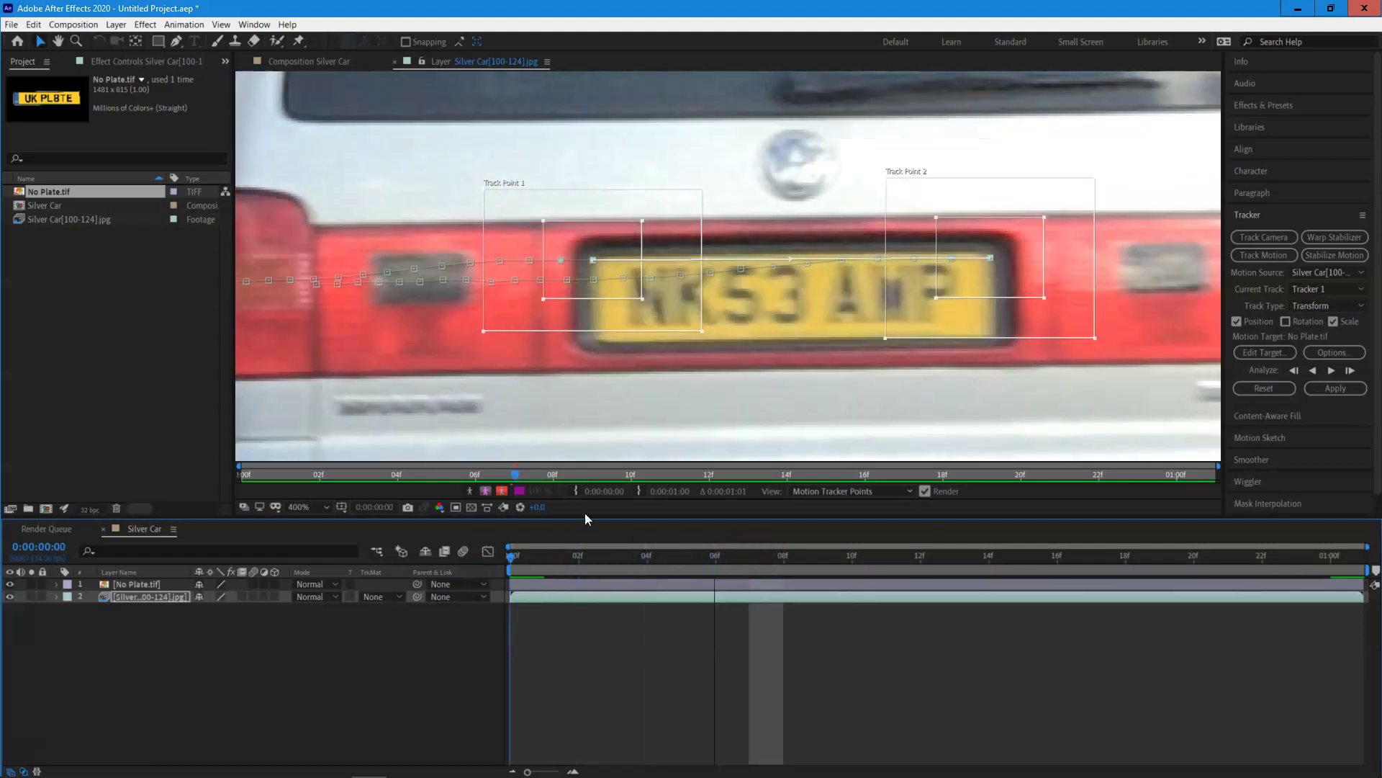
click(514, 556)
drag(516, 555, 919, 555)
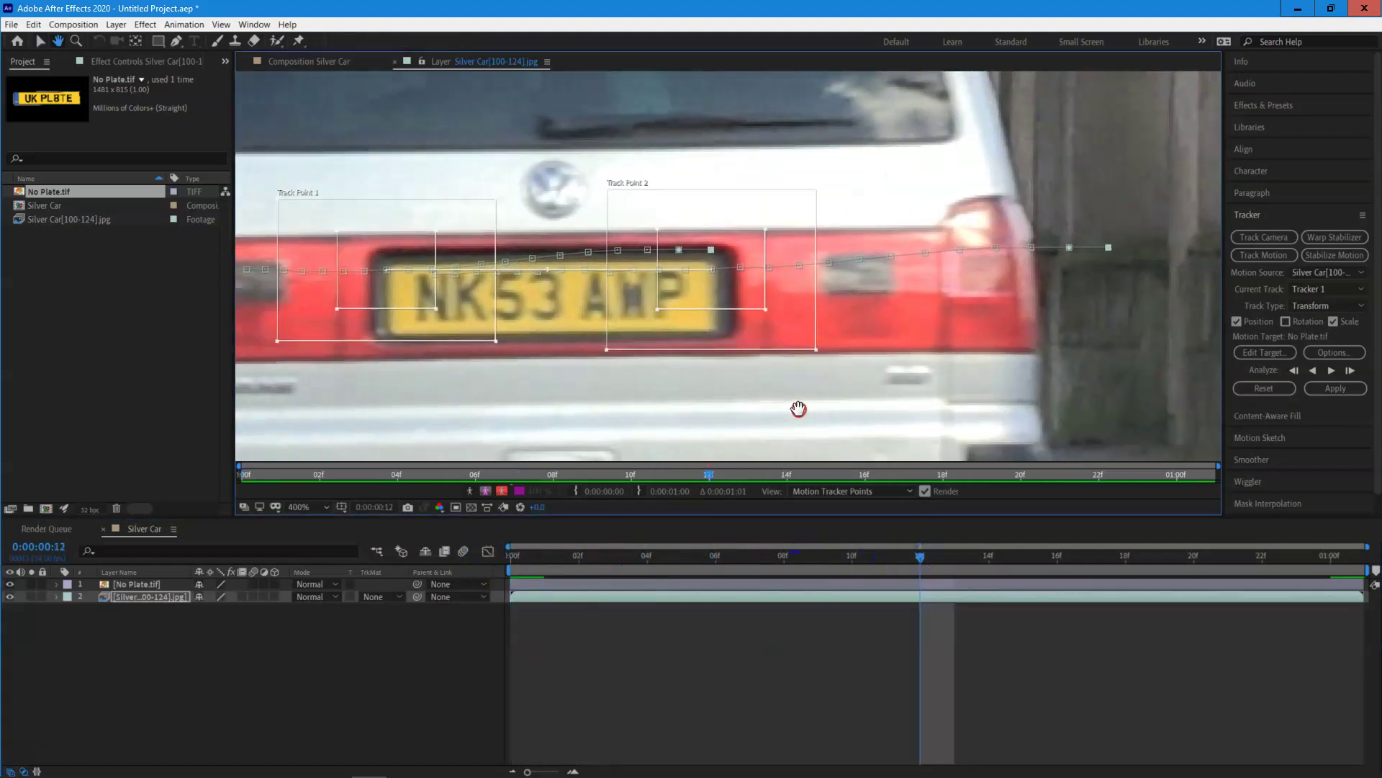
drag(920, 555, 1227, 559)
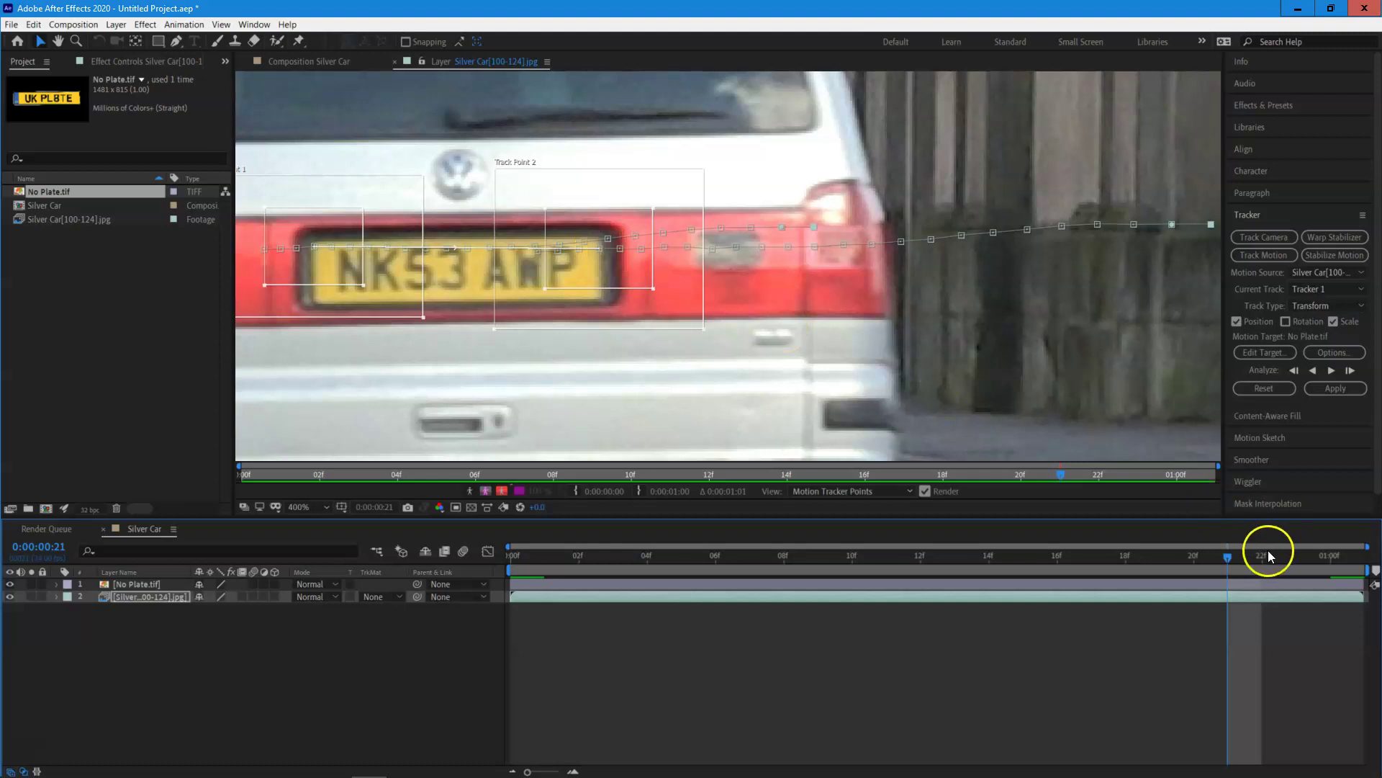
drag(1228, 559, 711, 572)
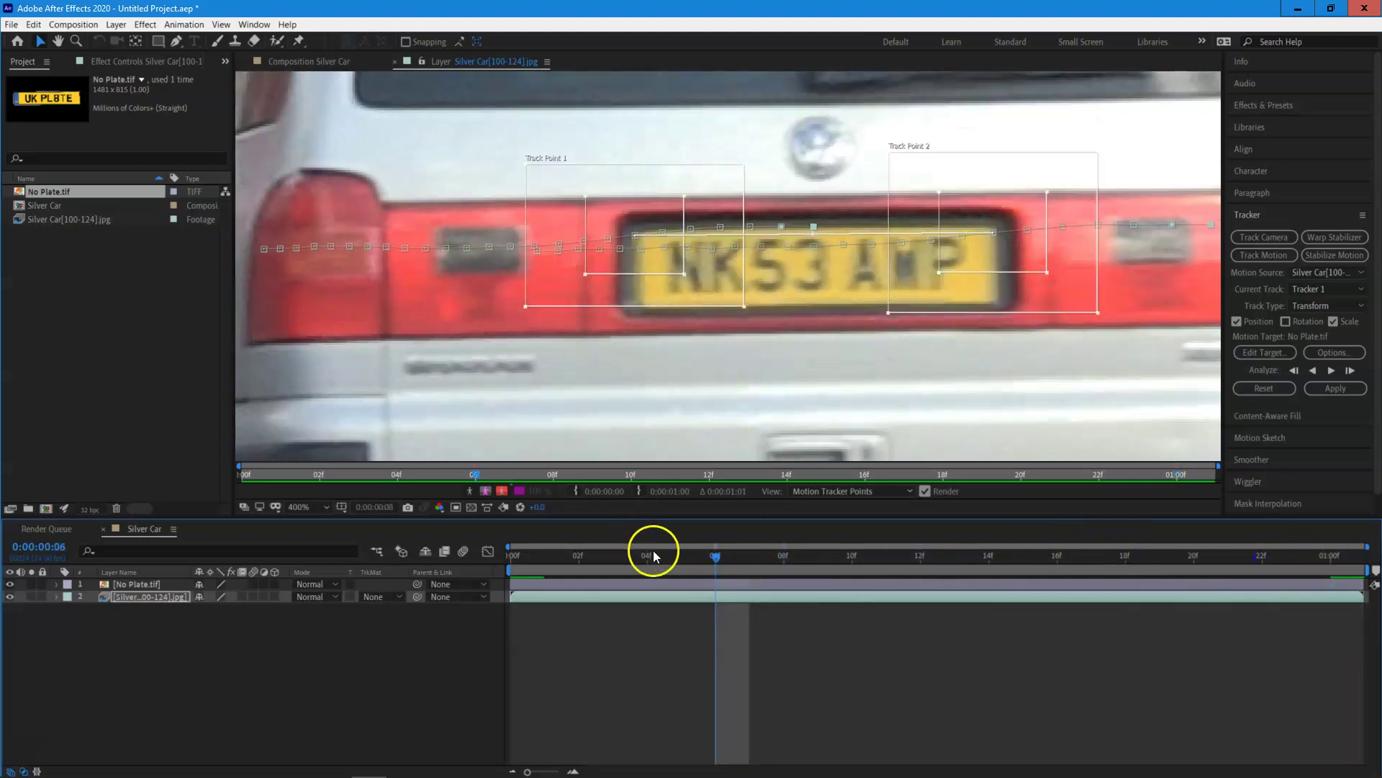
drag(510, 556, 1327, 586)
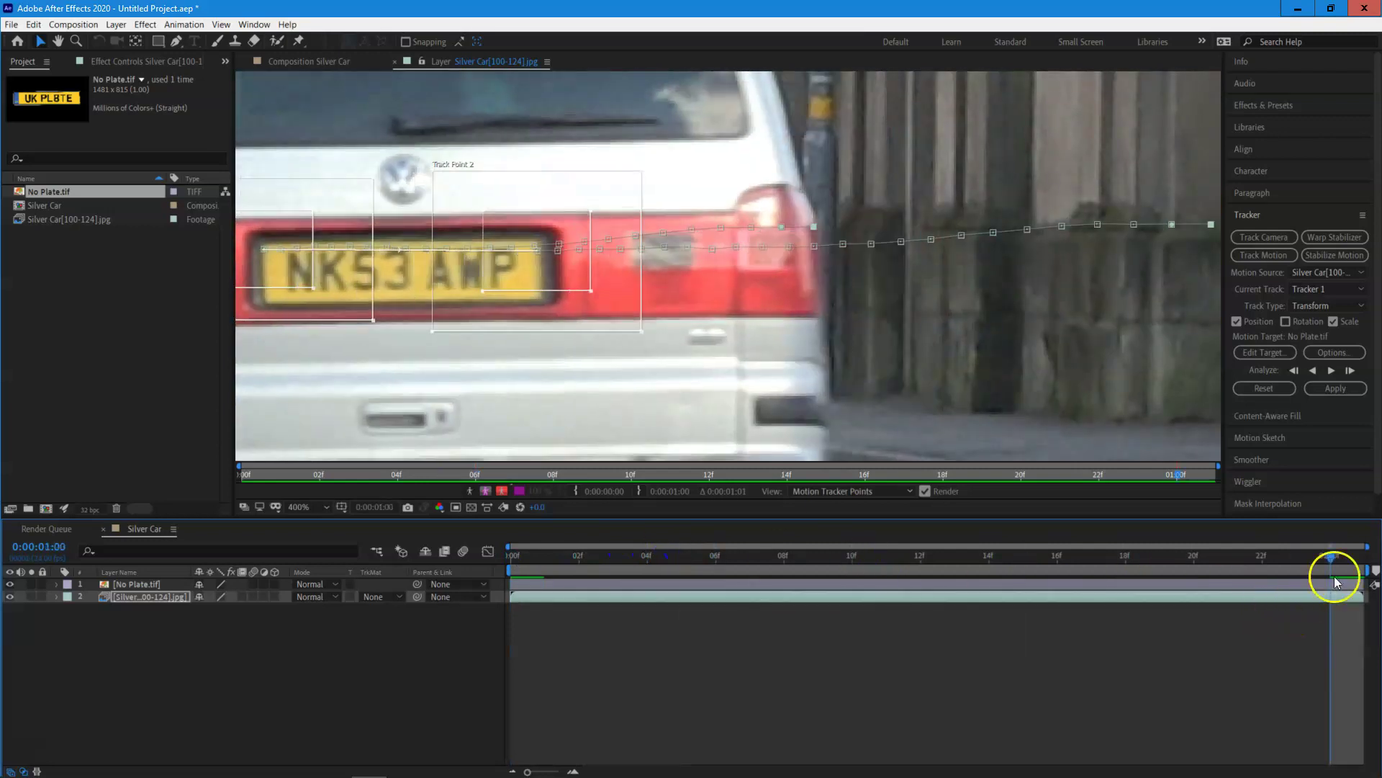
drag(1329, 557, 1261, 556)
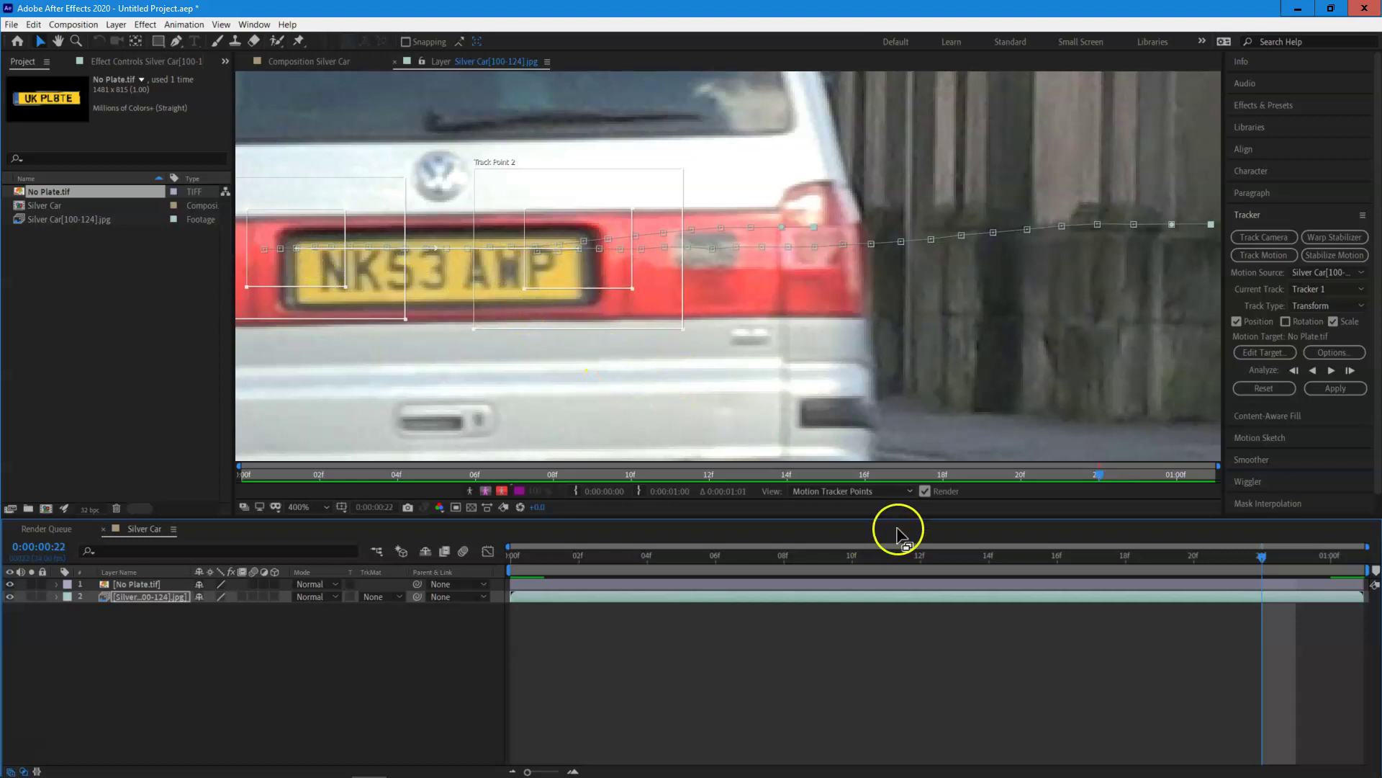
drag(534, 556, 507, 556)
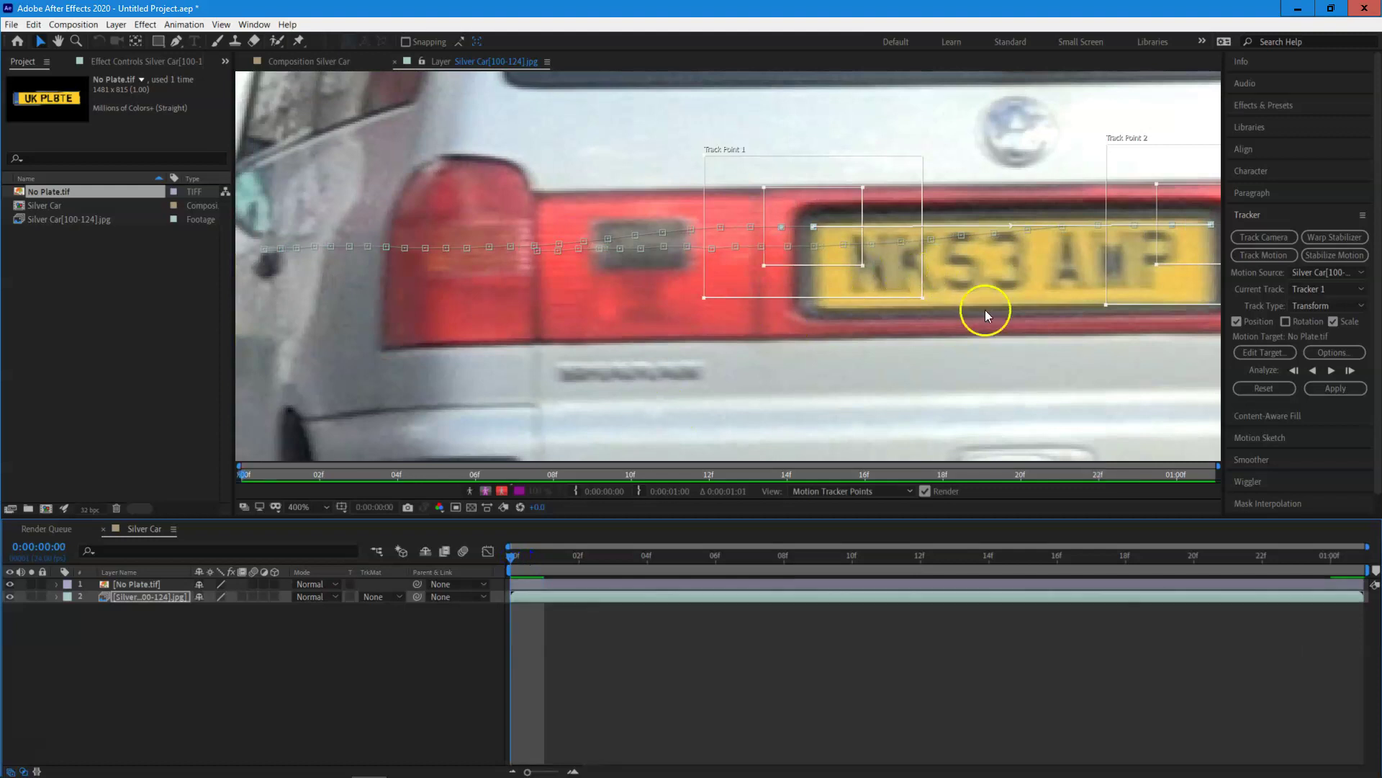
Compare the track points' fit on the plate at the first frame and at 0:00:01:00
key(comma)
drag(1202, 190, 1028, 191)
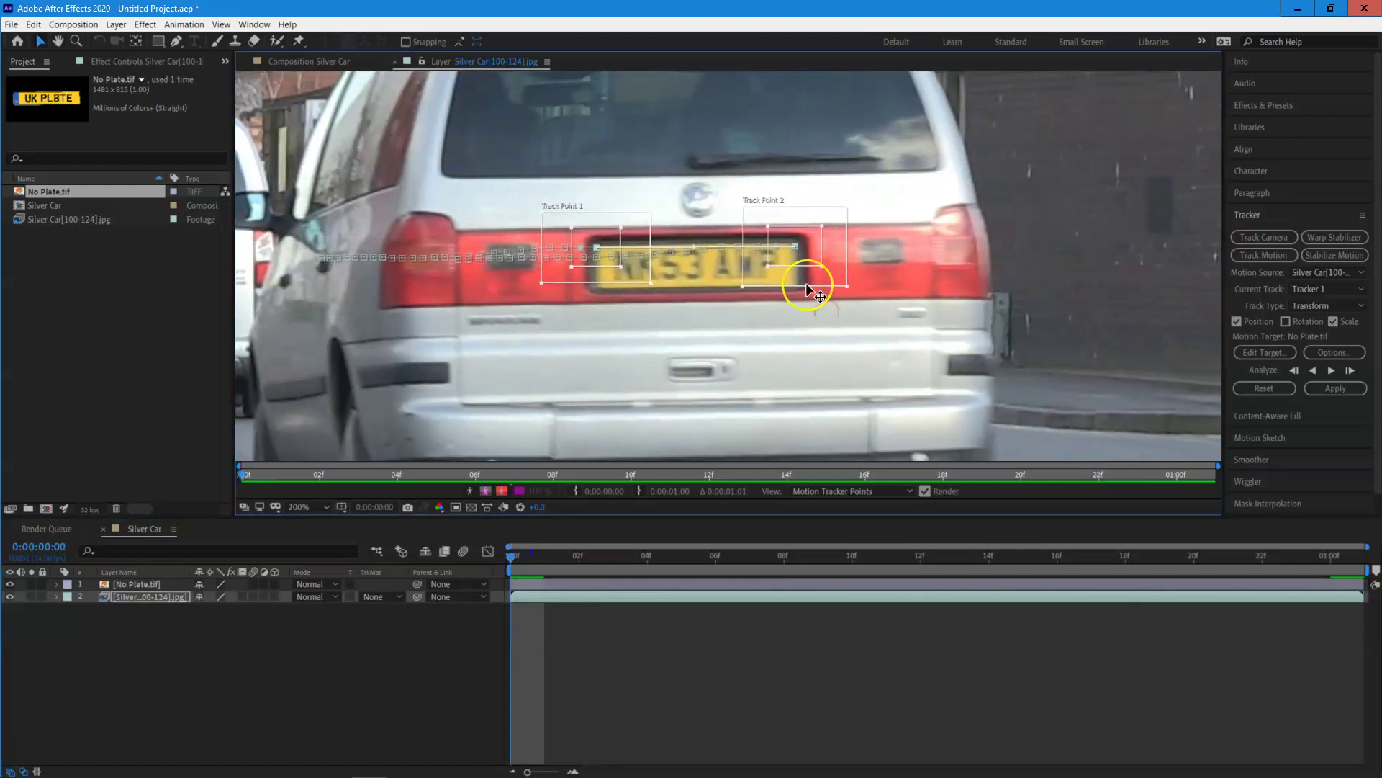
click(1331, 556)
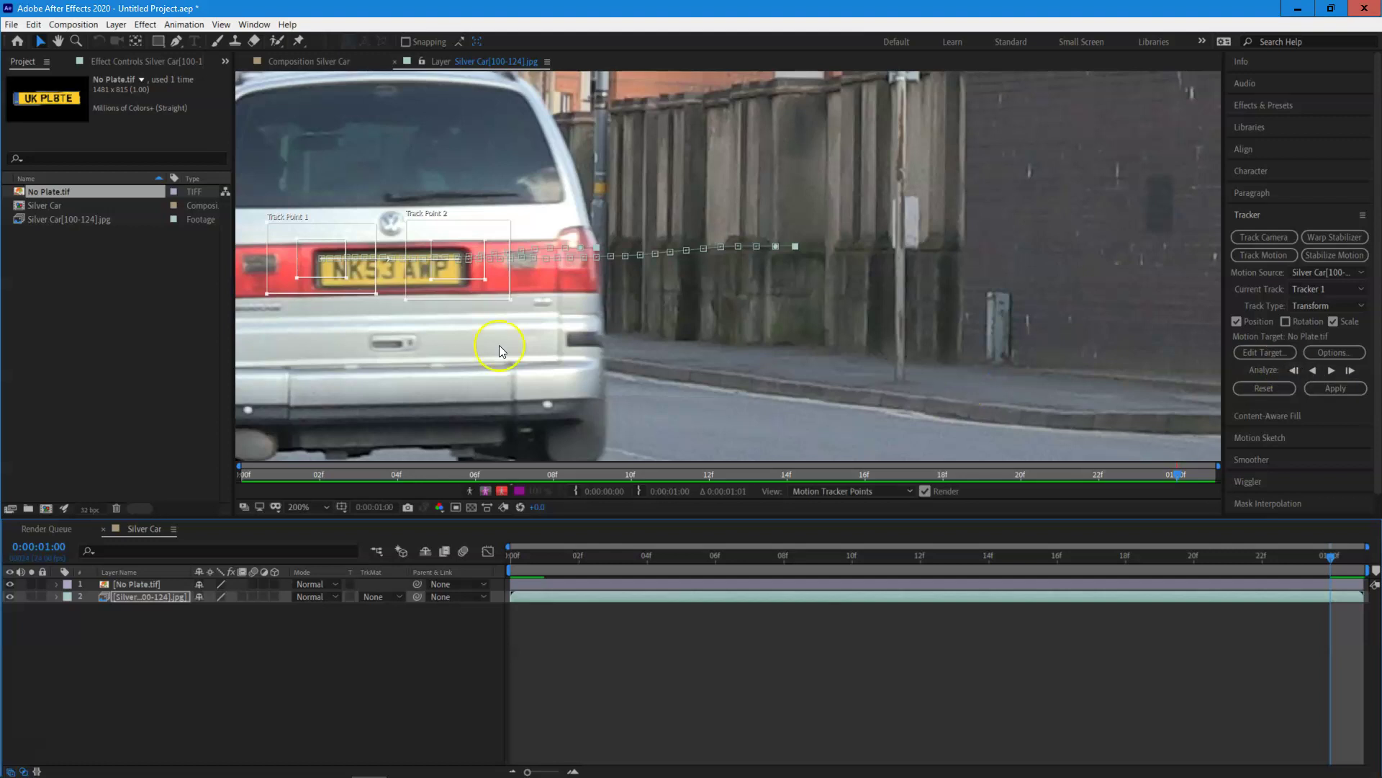
scroll(475, 308, down, 3)
scroll(475, 308, up, 4)
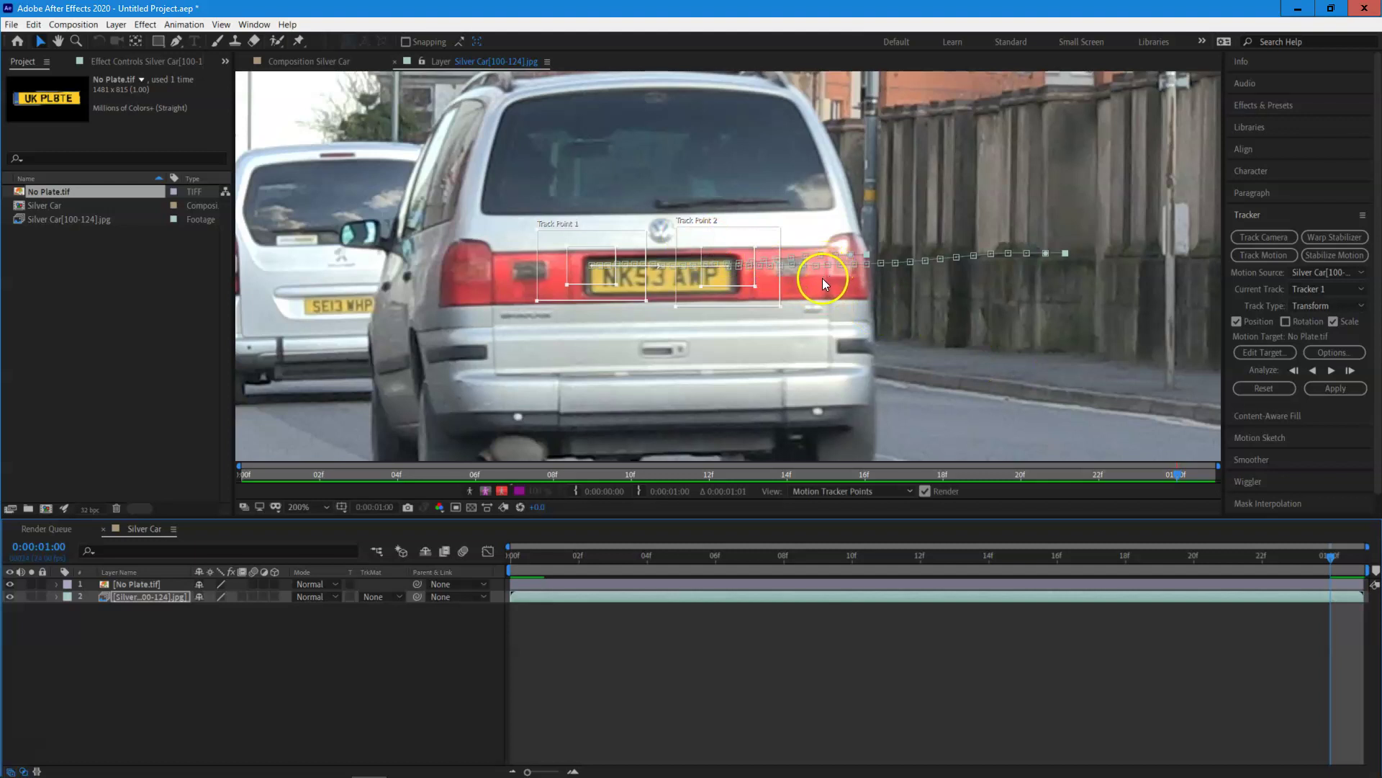
Nudge Track Point 2 onto the plate's upper-right corner at the first frame and check its fit at frame 1
click(520, 558)
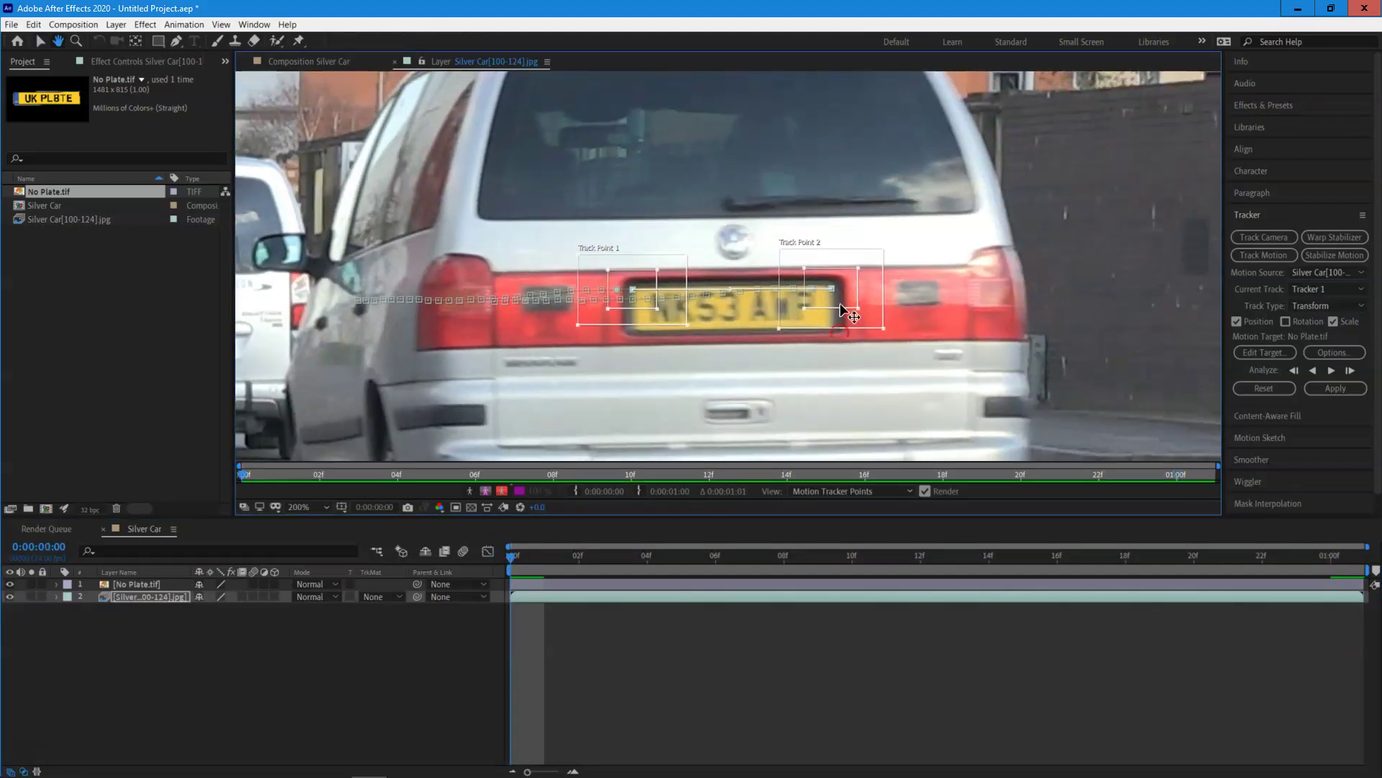
scroll(843, 310, up, 2)
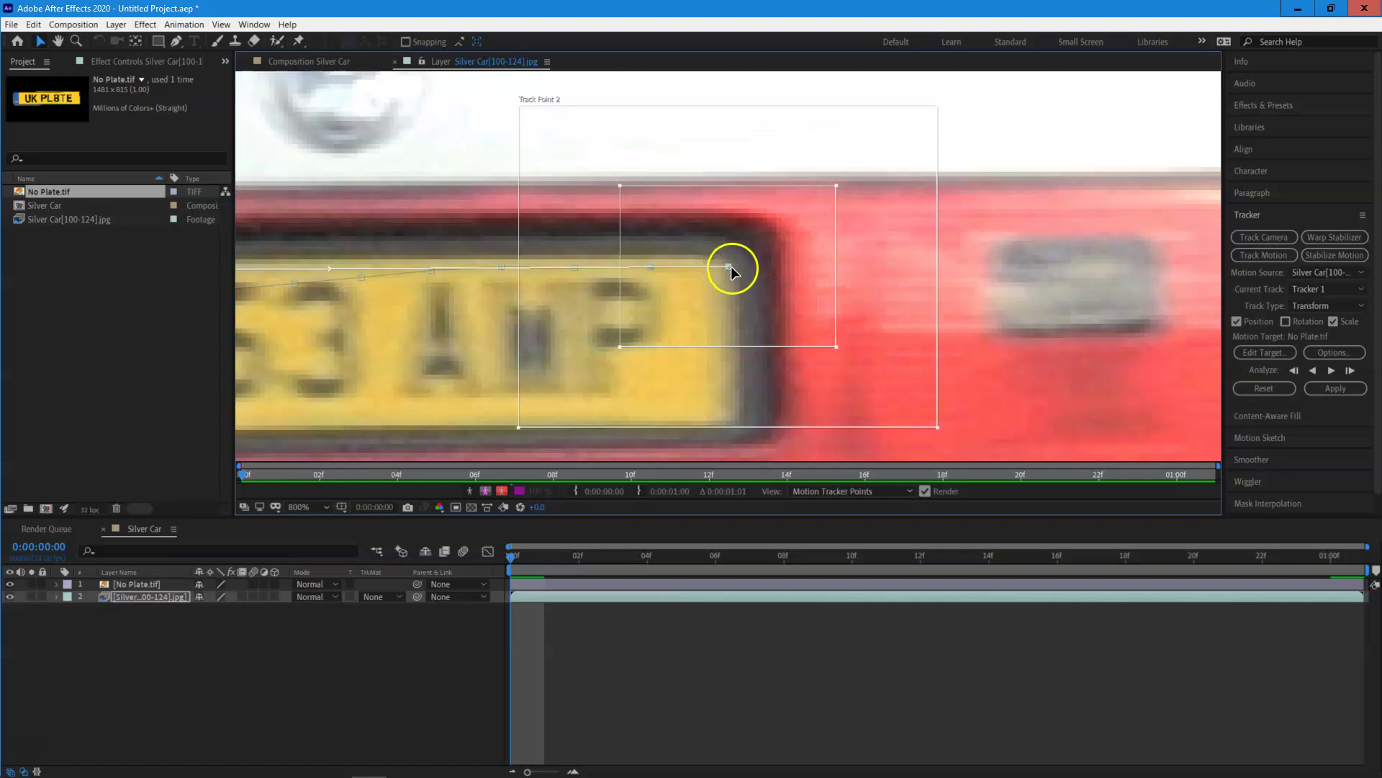
drag(729, 269, 731, 263)
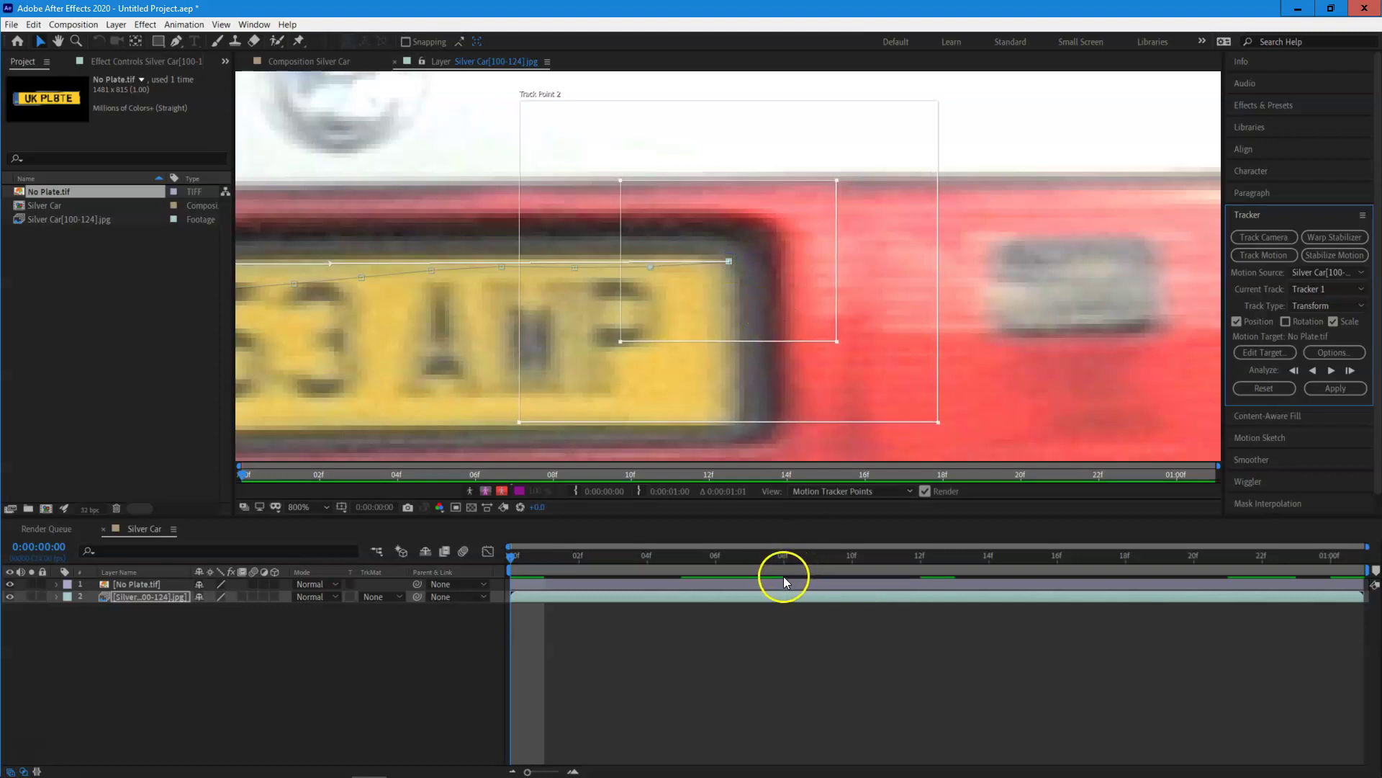
key(Page_Down)
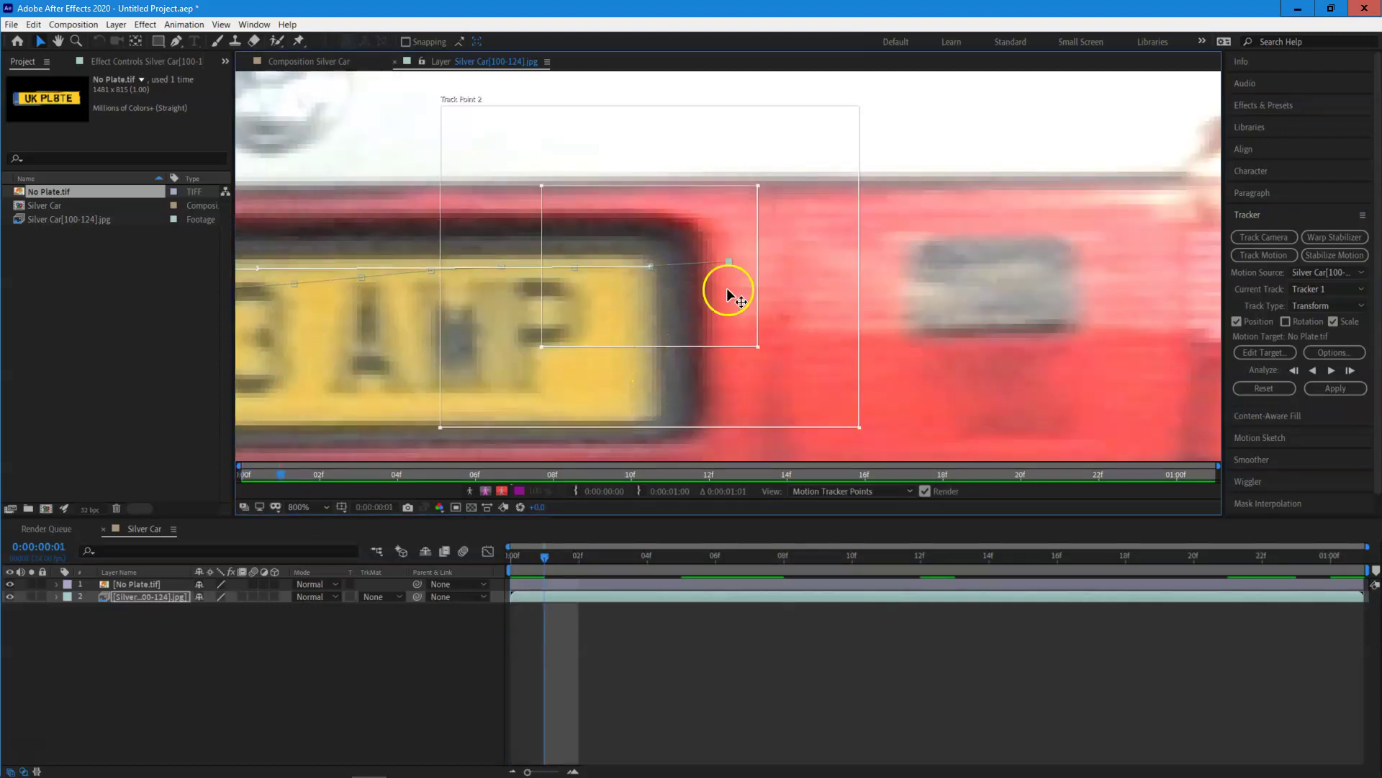
mouse_move(718, 317)
mouse_down()
mouse_move(511, 317)
mouse_move(733, 309)
mouse_up()
Step through frames 2 to 6 and realign Track Point 2 with the plate's upper-right corner at frame 6
key(Page_Down)
key(Page_Down)
key(Page_Down)
key(Page_Down)
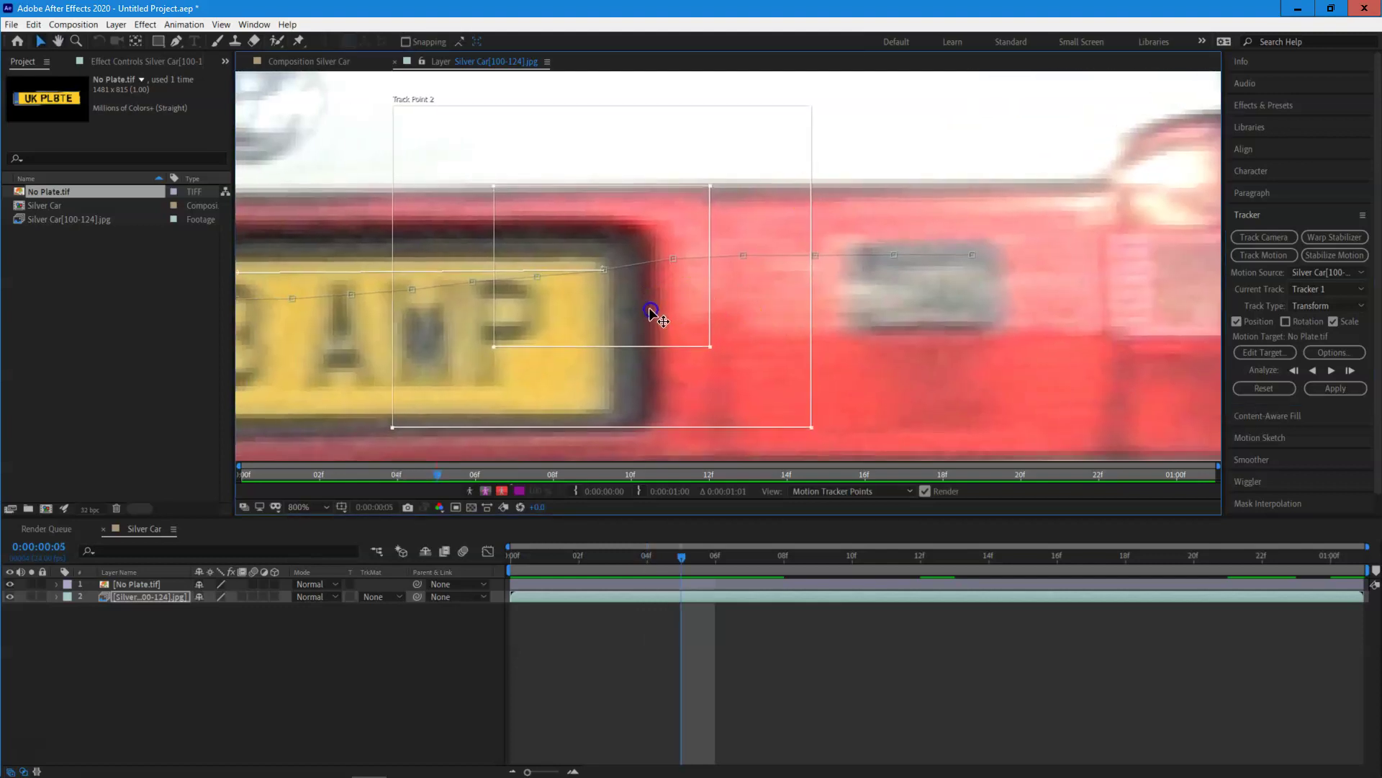
key(Page_Down)
drag(569, 318, 570, 313)
Advance from frame 7 to 10, realigning Track Point 2 with the plate's upper-right corner at frames 9 and 10
key(Page_Down)
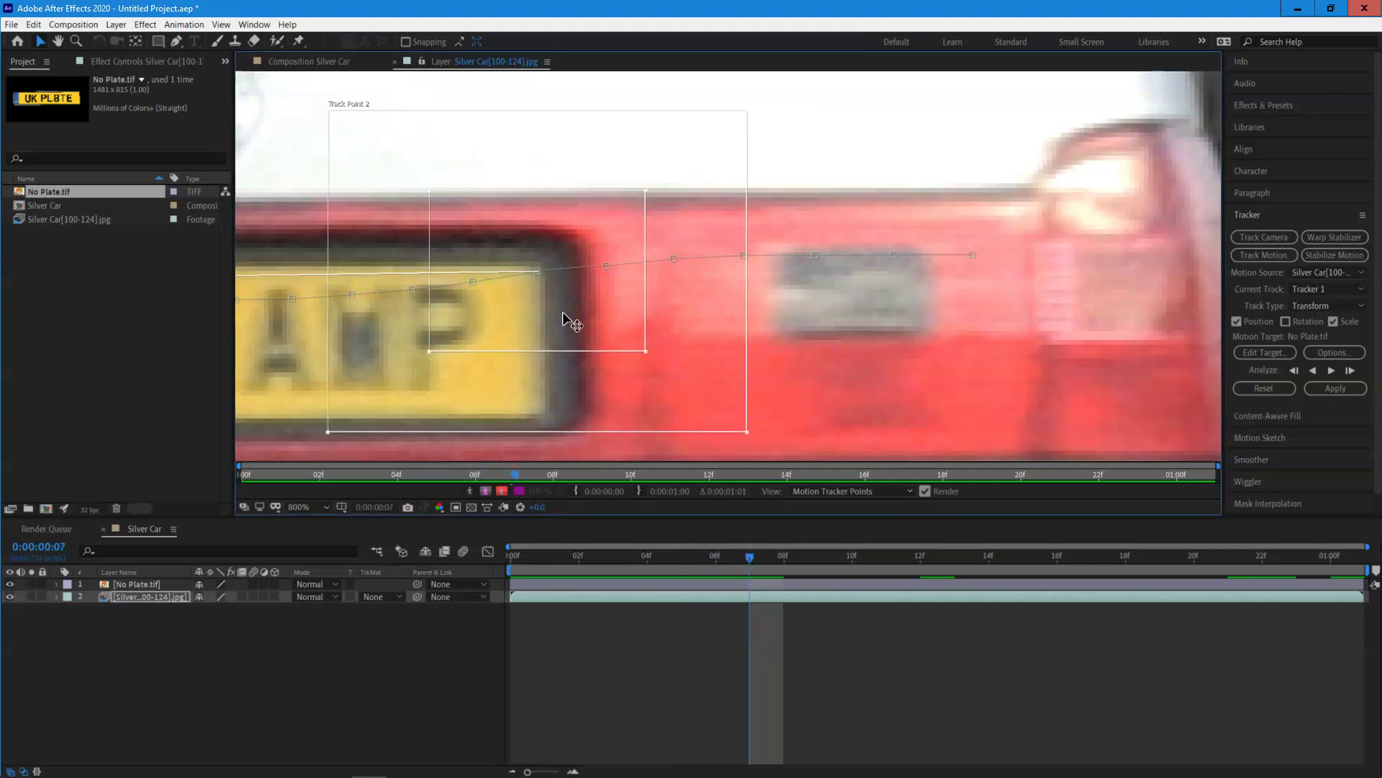
drag(800, 330, 701, 332)
key(Page_Down)
key(Page_Down)
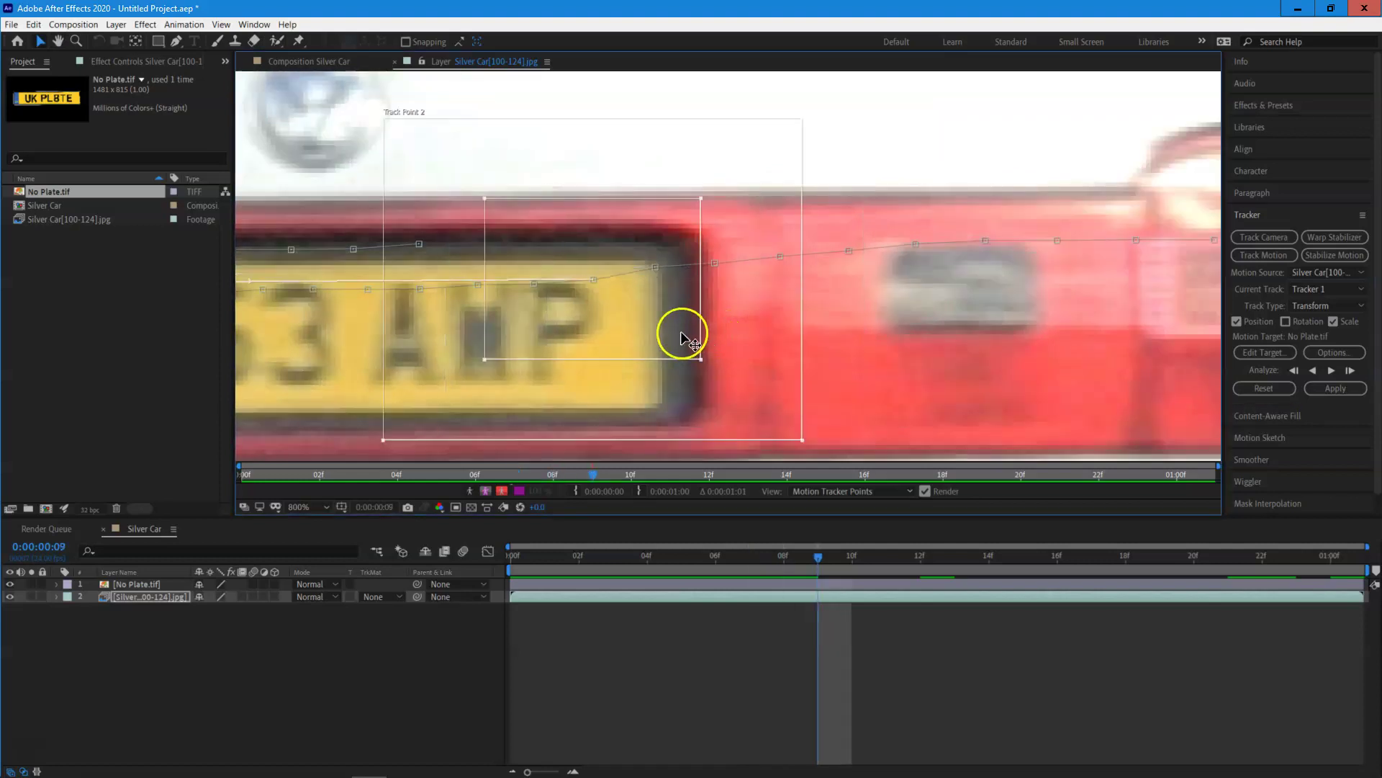
drag(611, 331, 615, 328)
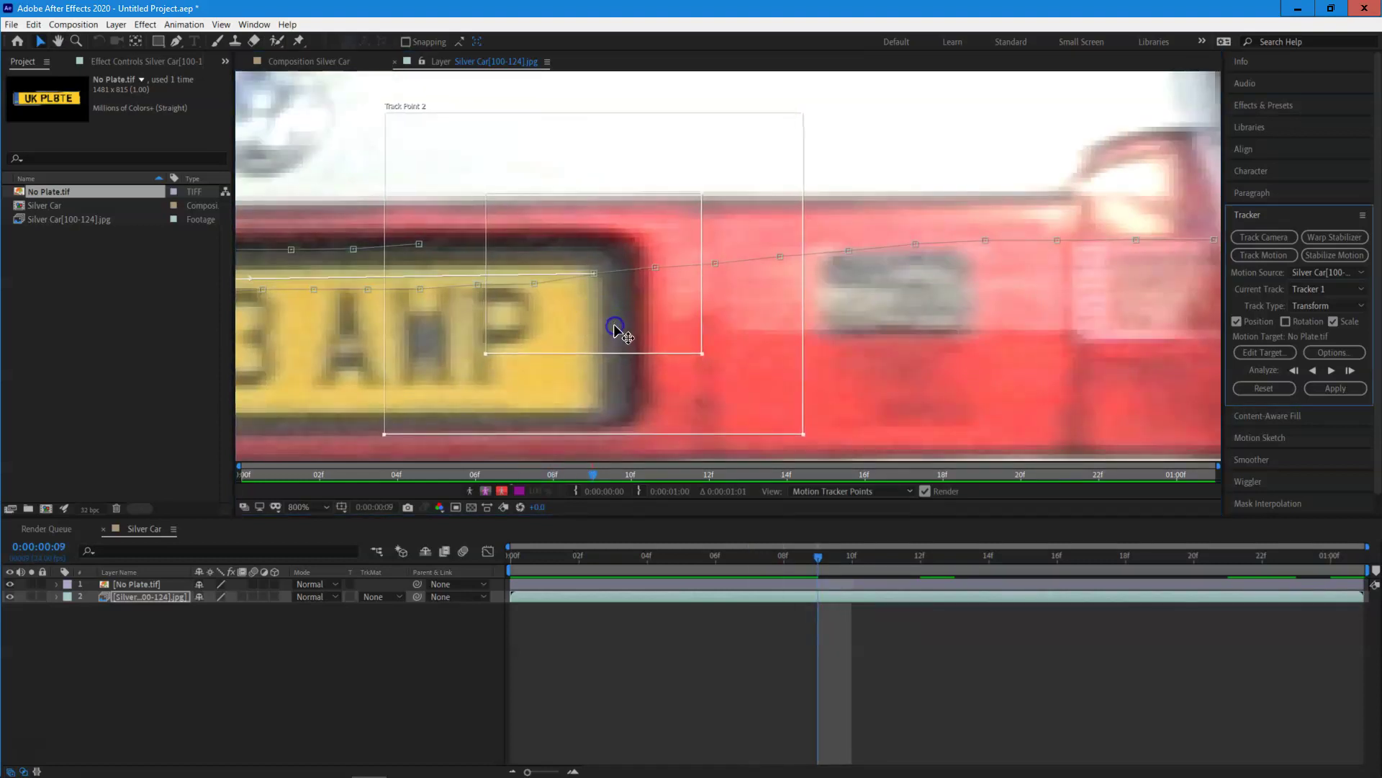
key(Page_Down)
drag(787, 330, 996, 292)
drag(810, 302, 810, 296)
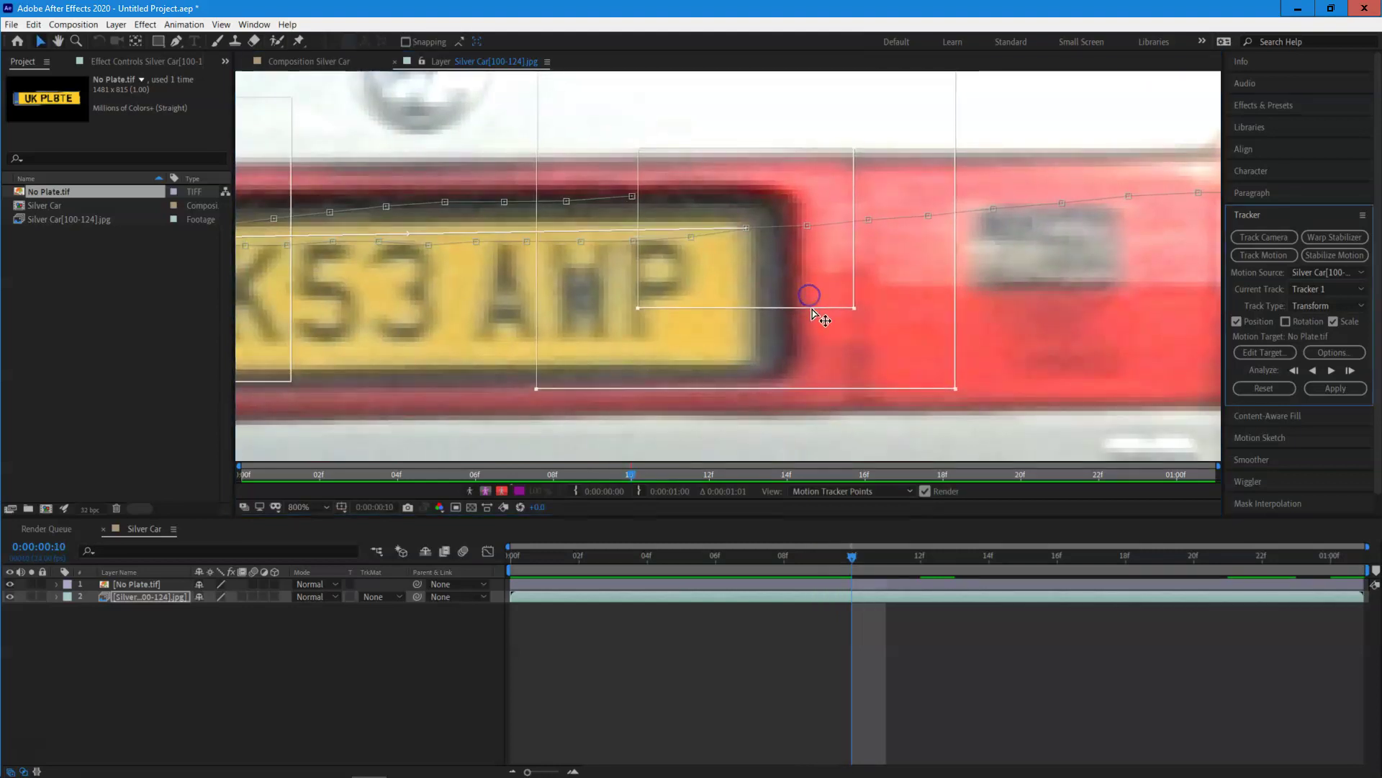
Advance from frame 11 to 14, realigning Track Point 2 with the plate's upper-right corner at frames 12 and 14
key(Page_Down)
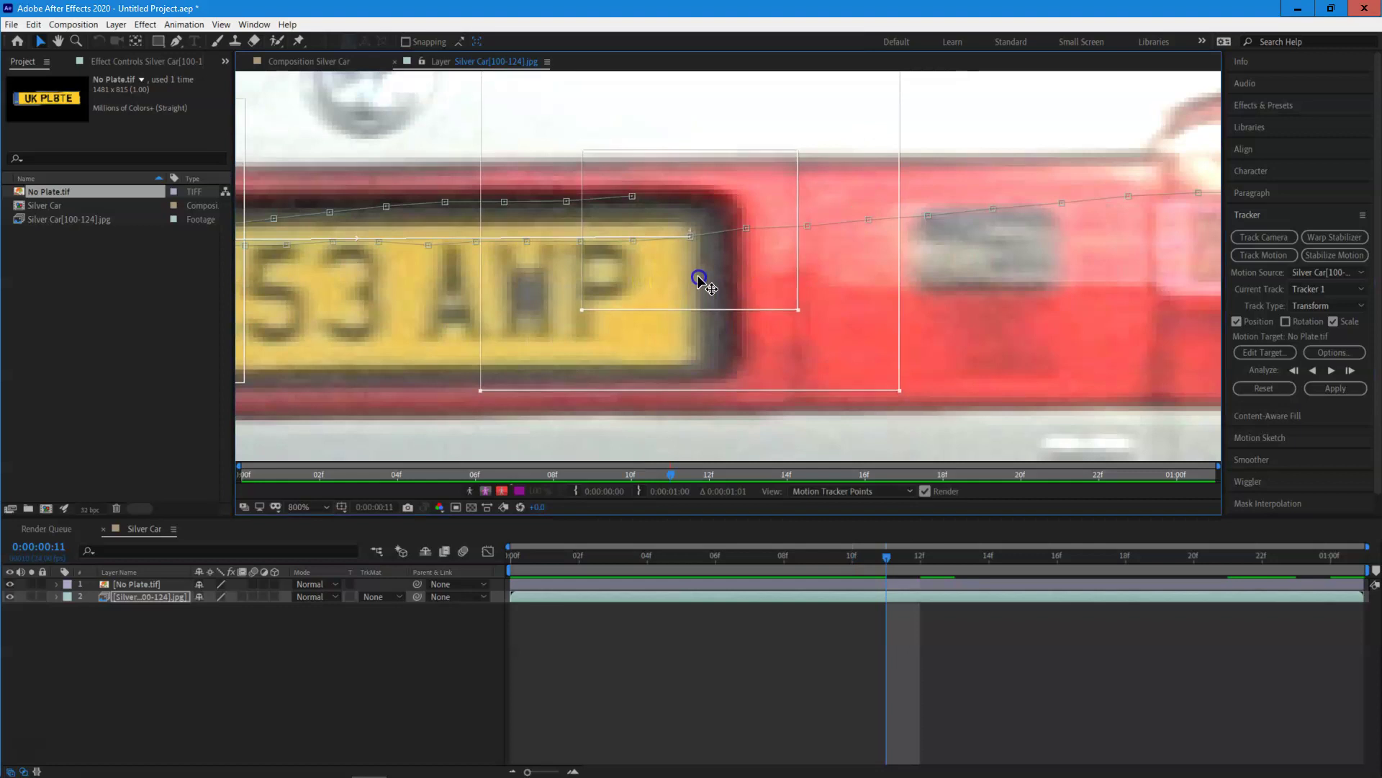
key(Page_Down)
drag(664, 286, 668, 281)
key(Page_Down)
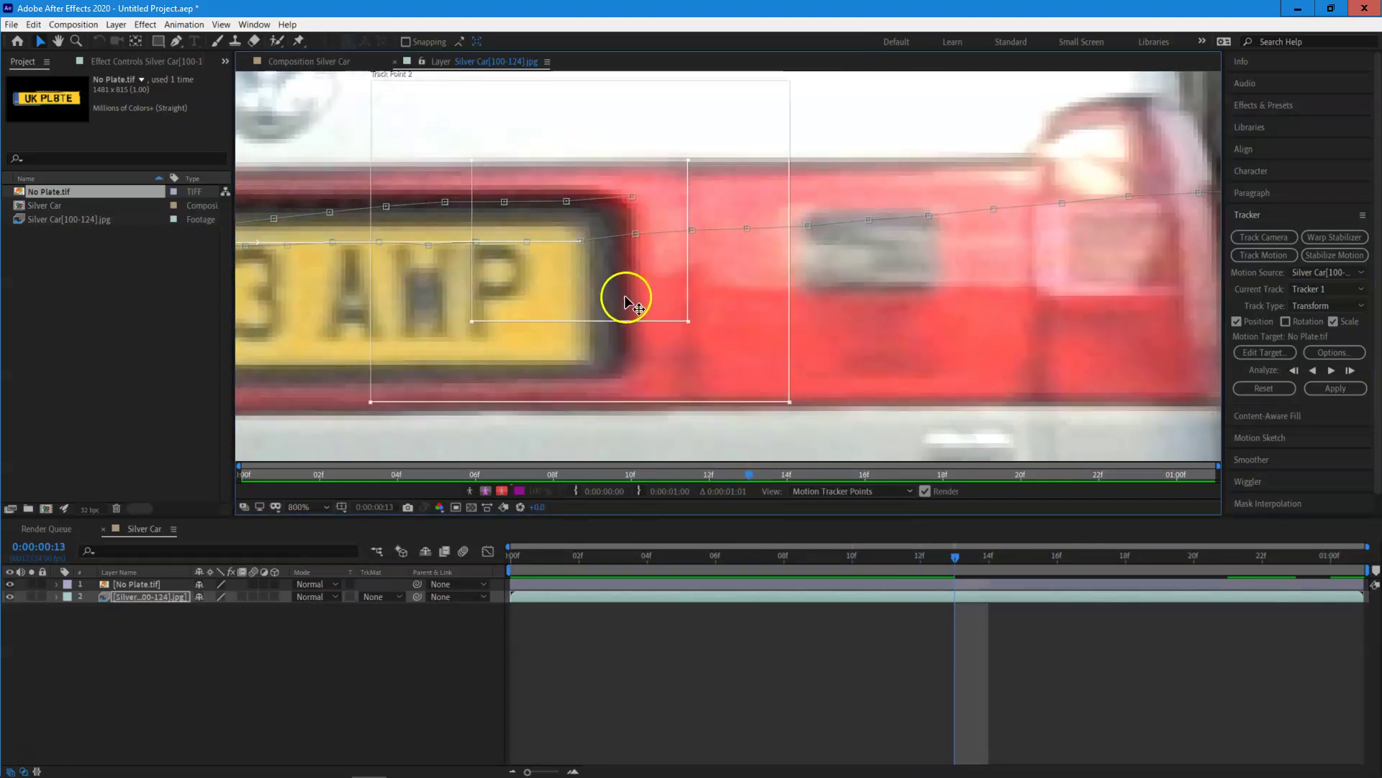
key(Page_Down)
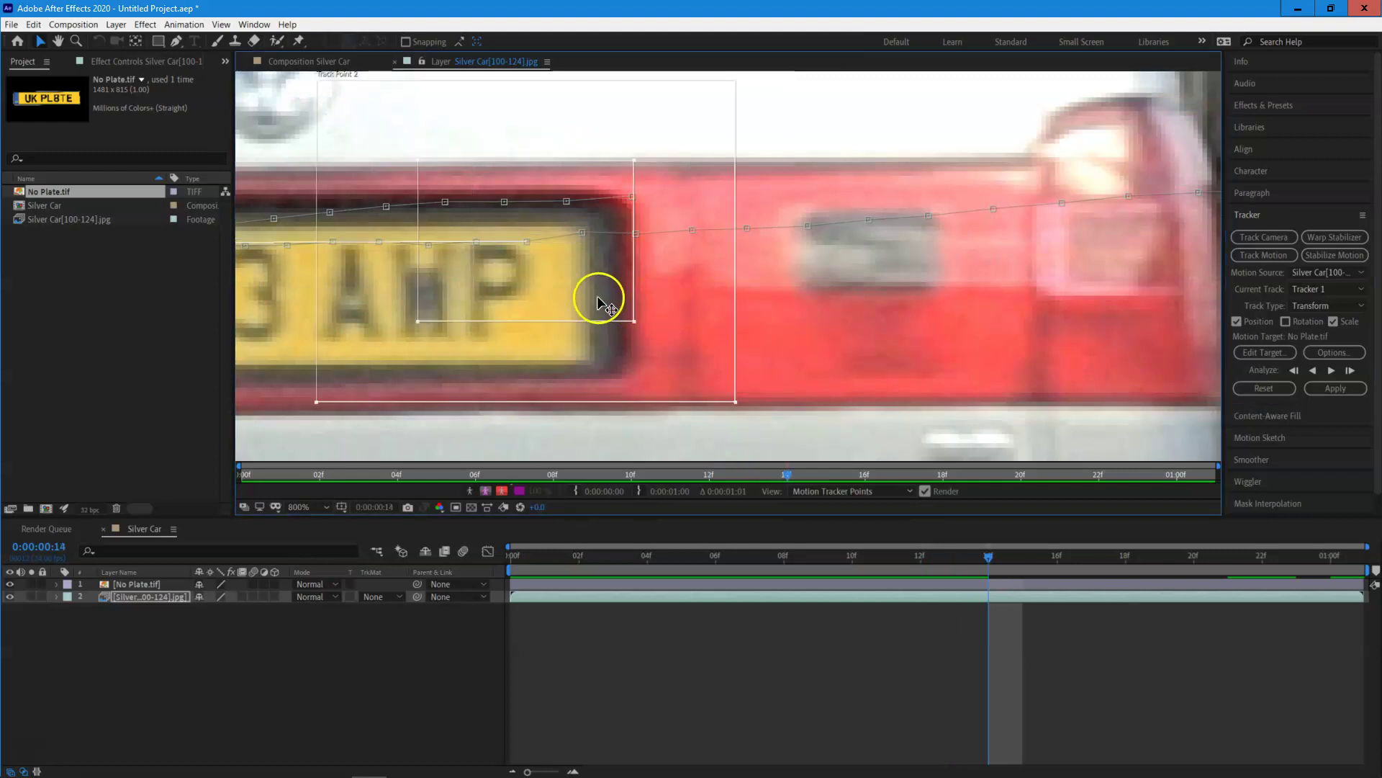
drag(587, 293, 584, 290)
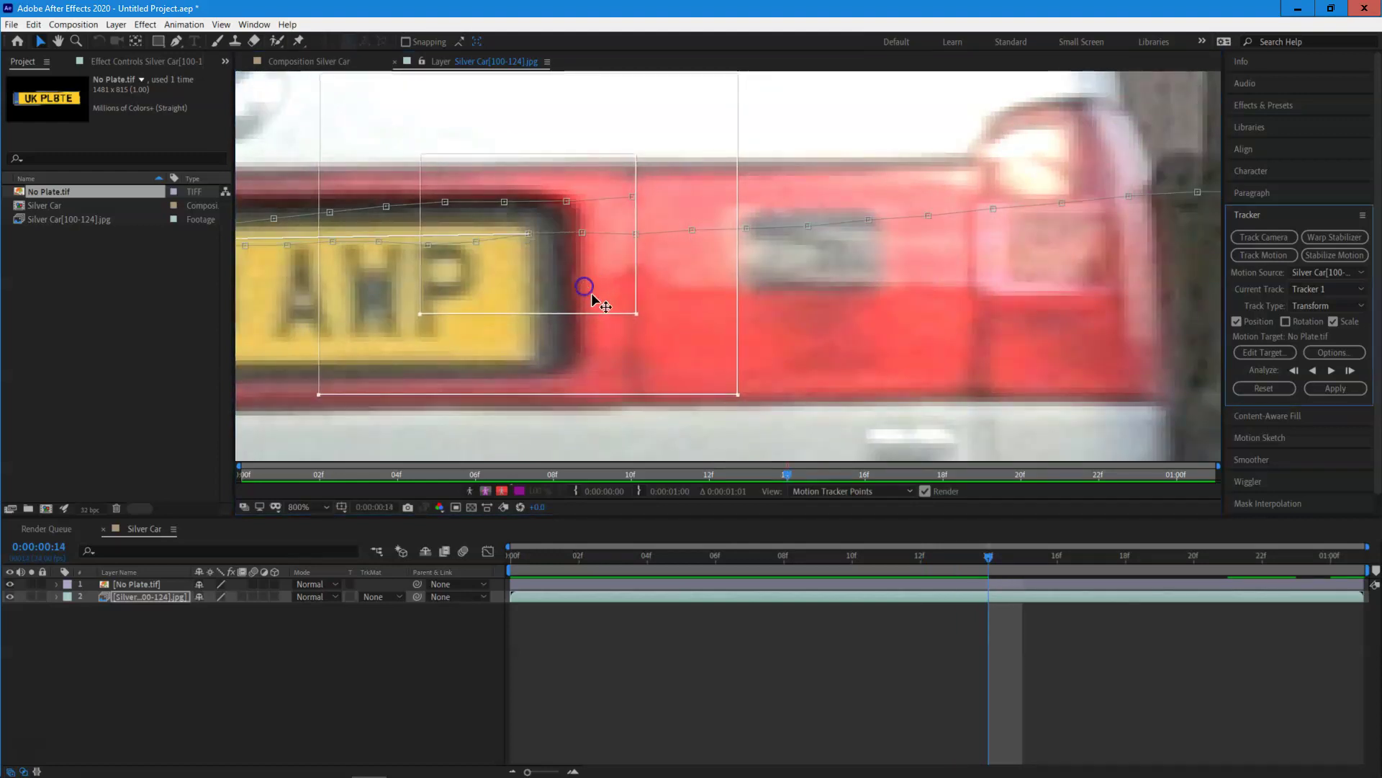
Advance from frame 14 to 18, realigning Track Point 2 with the plate's upper-right corner along the way
key(Page_Down)
drag(722, 260, 623, 272)
key(Page_Down)
key(Page_Down)
key(Page_Down)
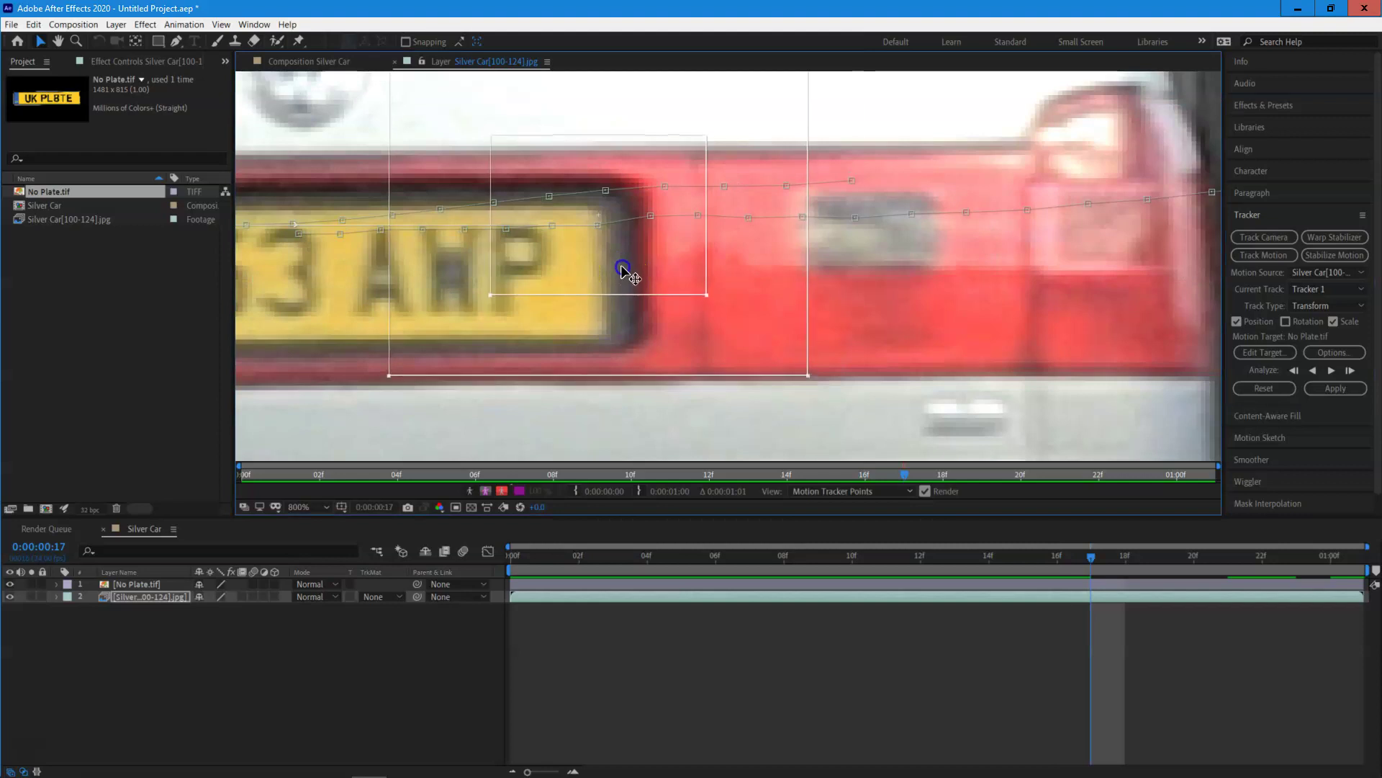
key(Page_Down)
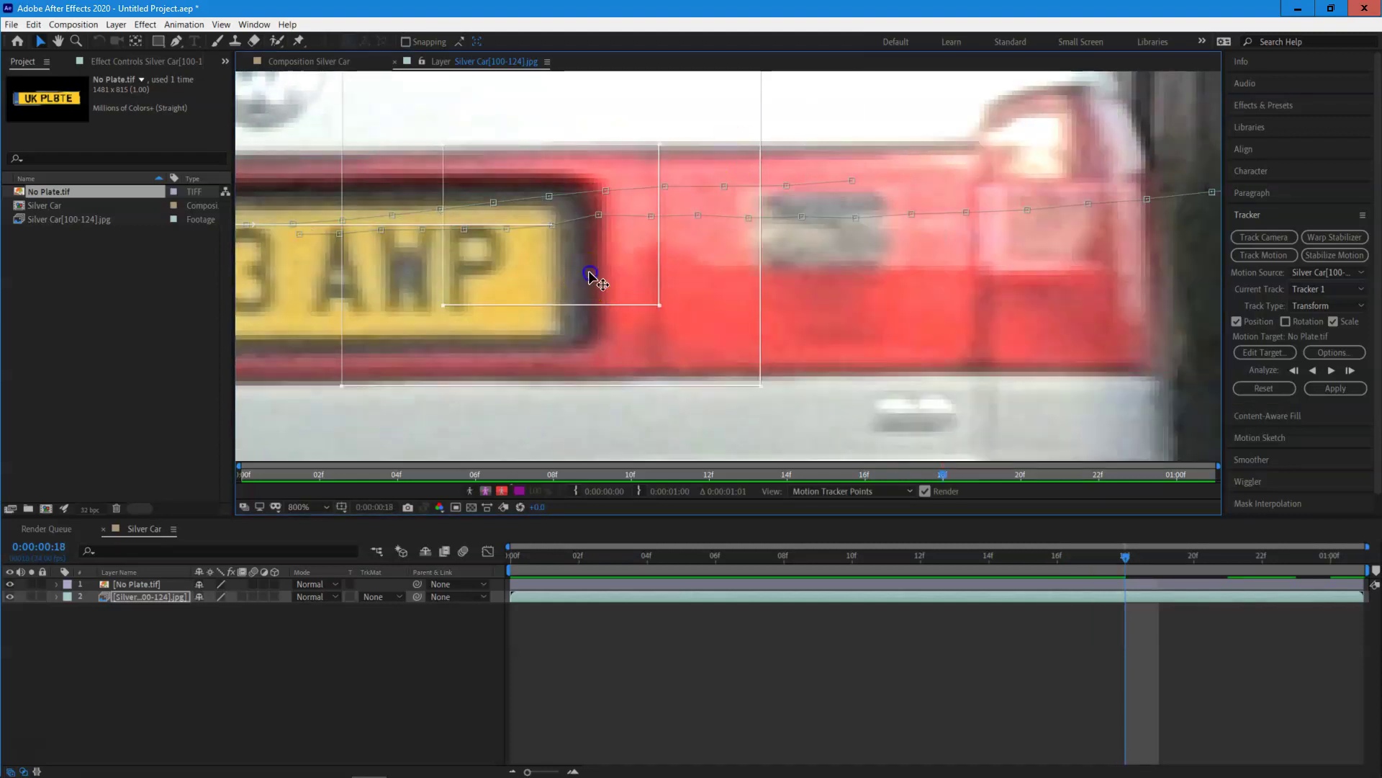
Advance from frame 19 to 21, realigning Track Point 2 with the plate's upper-right corner at each frame
key(Page_Down)
drag(576, 284, 537, 267)
click(566, 306)
key(Page_Down)
drag(770, 288, 785, 262)
key(Page_Down)
drag(694, 272, 581, 260)
Check Track Point 2 from frame 22 to the end of the clip and return to the first frame
key(Page_Down)
key(Page_Down)
key(Page_Down)
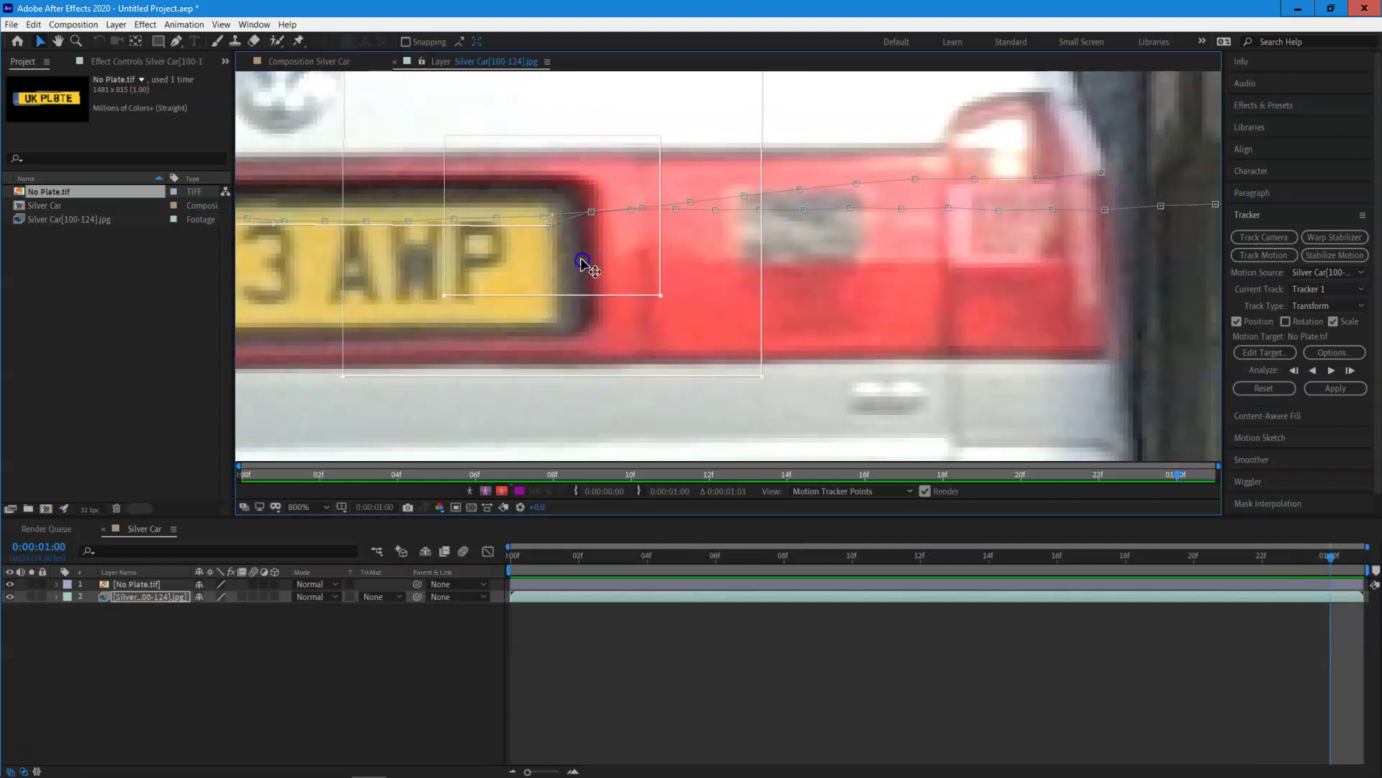
key(Page_Down)
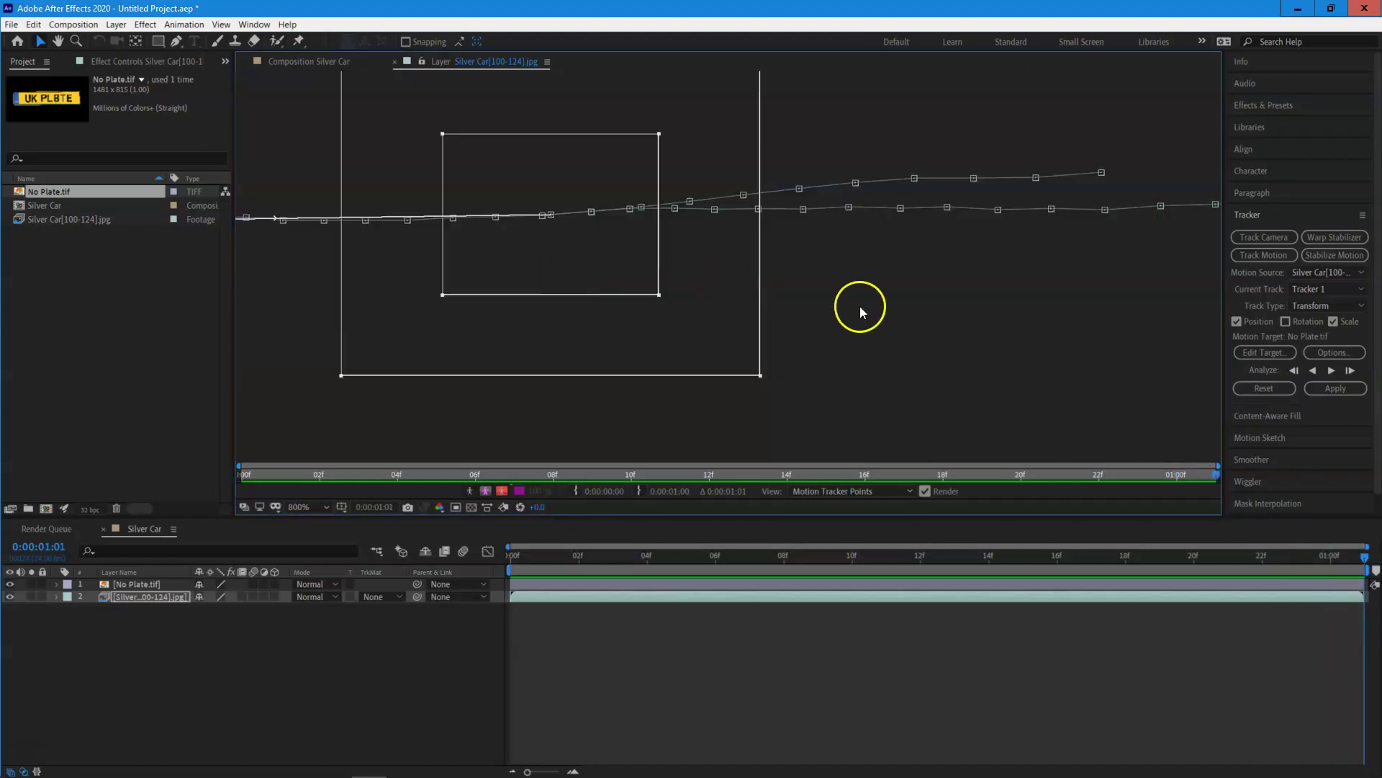
drag(1344, 561, 510, 561)
scroll(815, 327, down, 2)
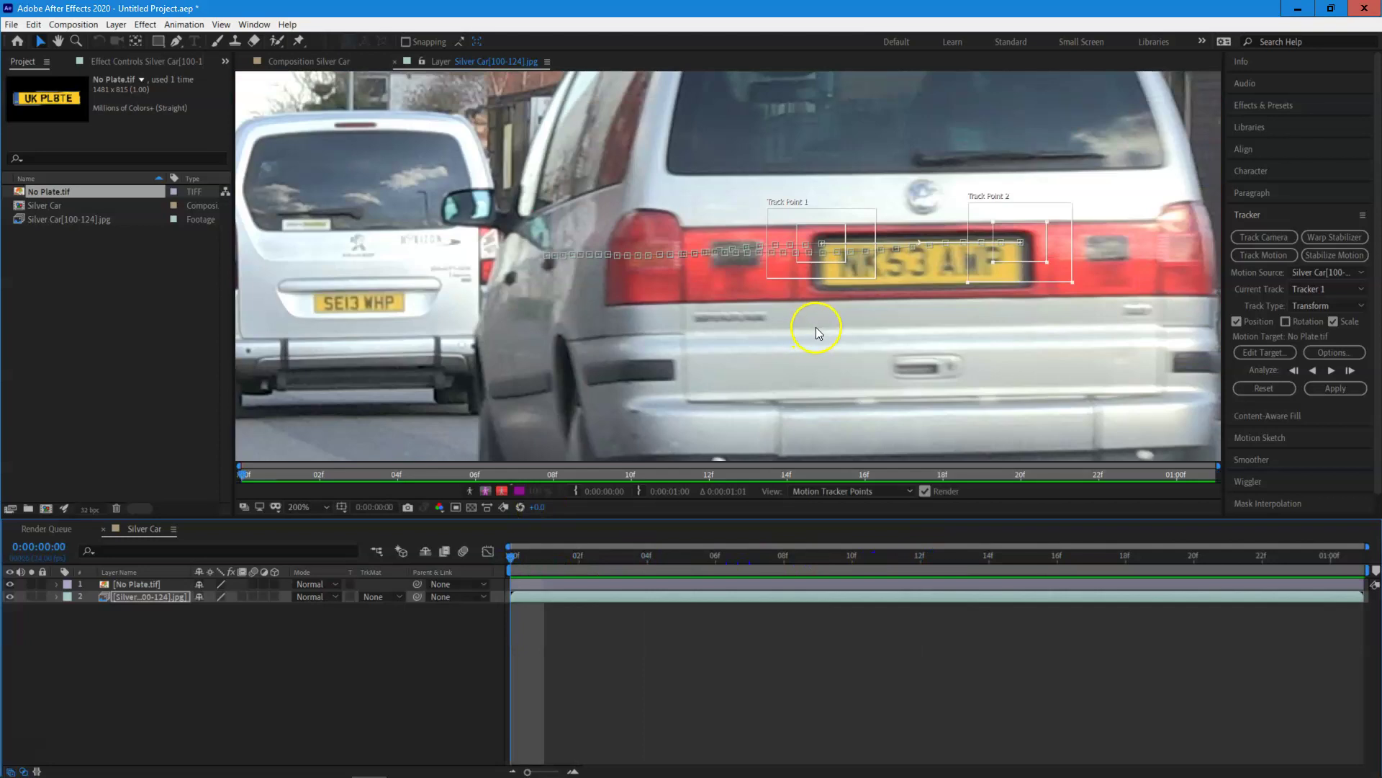
scroll(815, 327, down, 2)
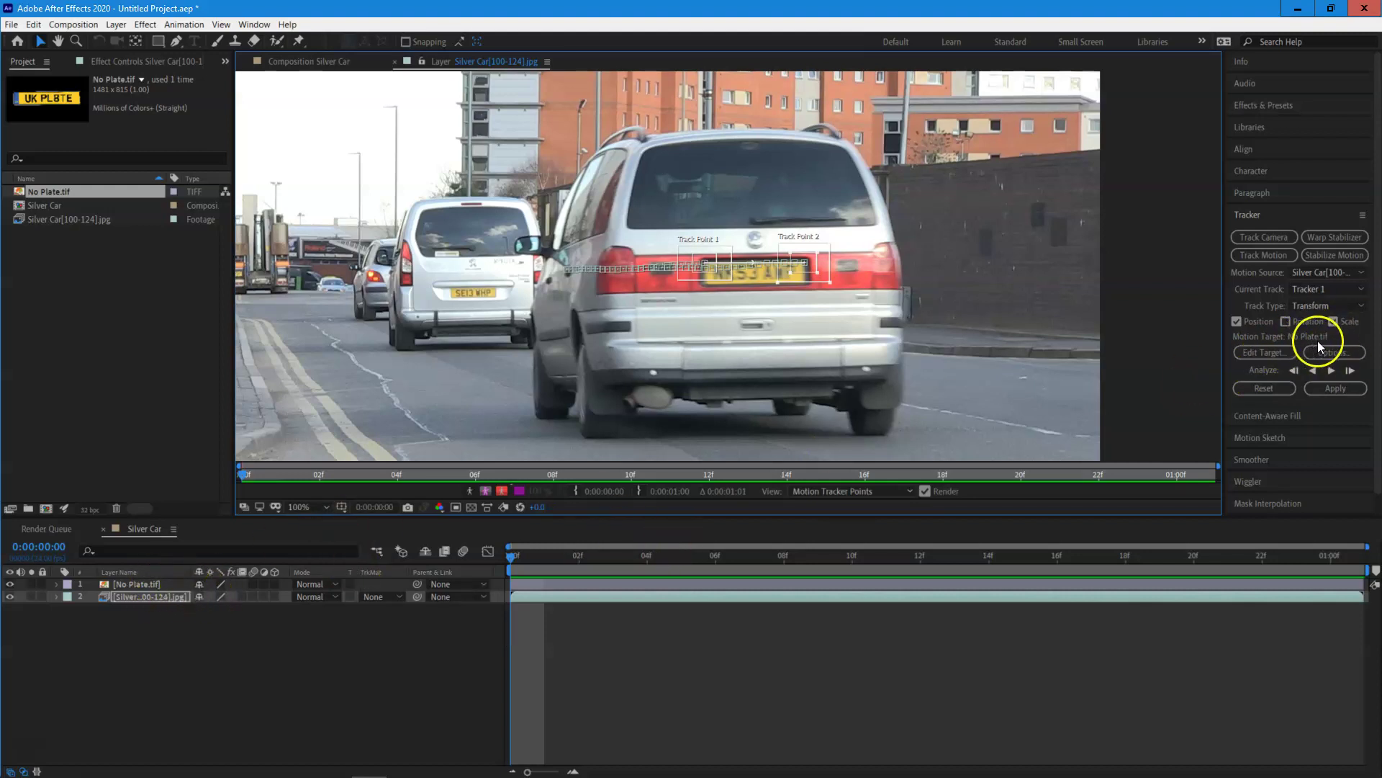
Apply the tracking data directly to the No Plate.tif layer in both X and Y dimensions
click(1333, 388)
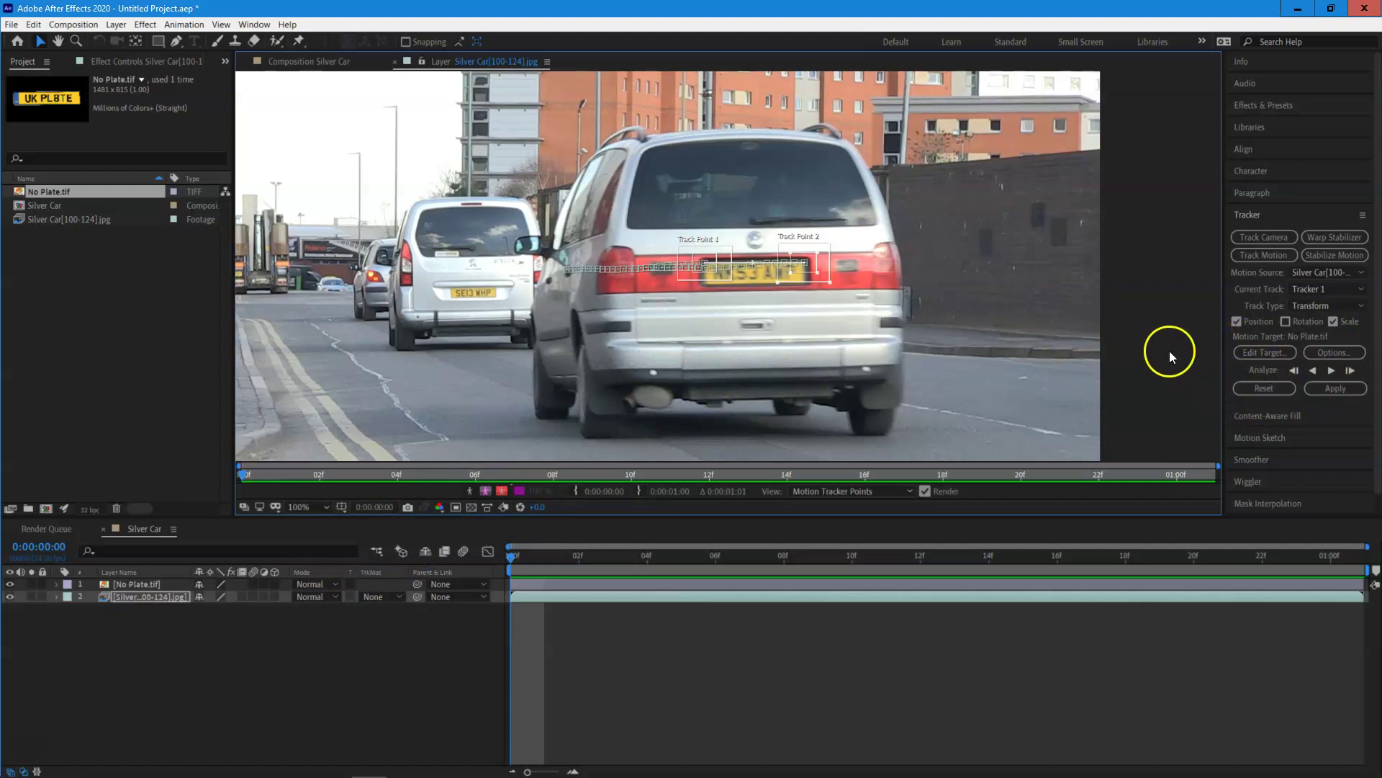
click(1341, 390)
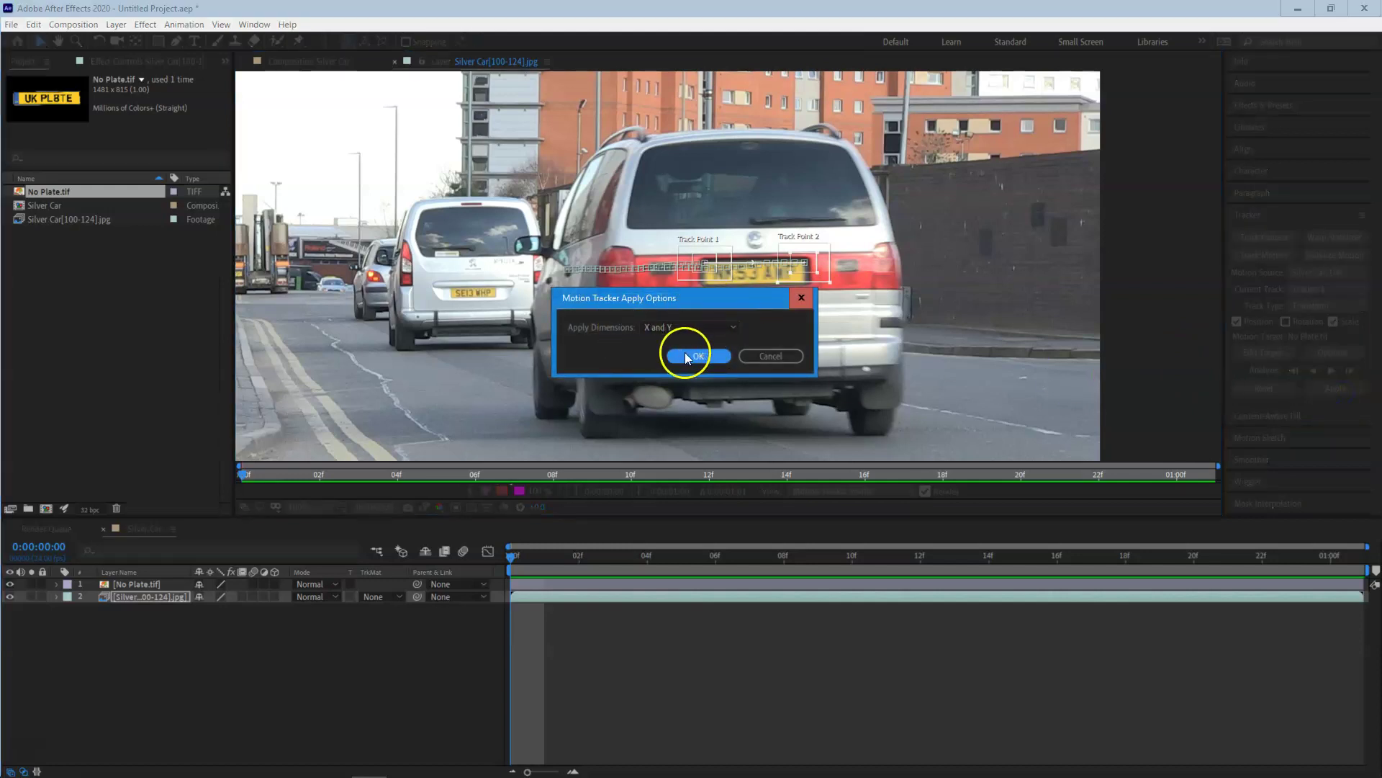
click(684, 354)
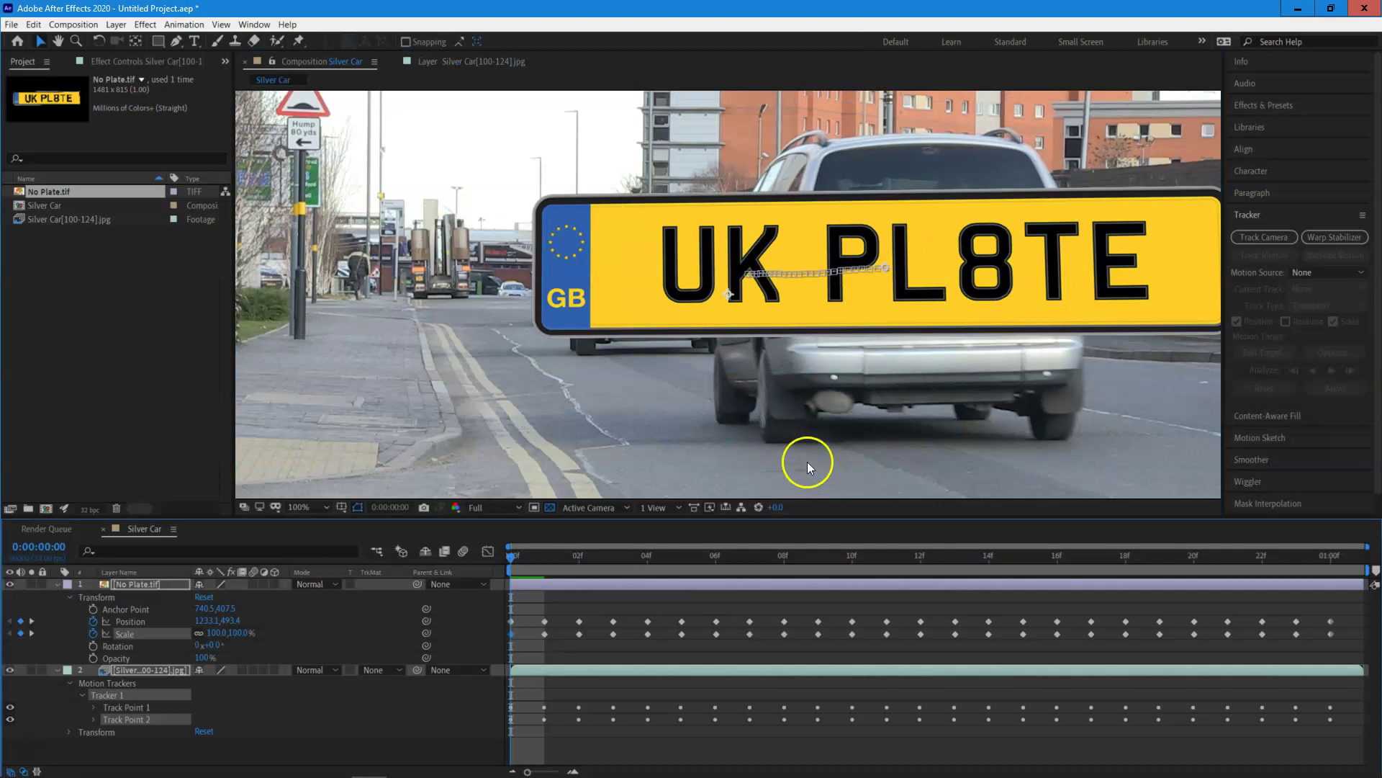
Play back the tracked number plate and inspect its Position and Scale keyframes
key(space)
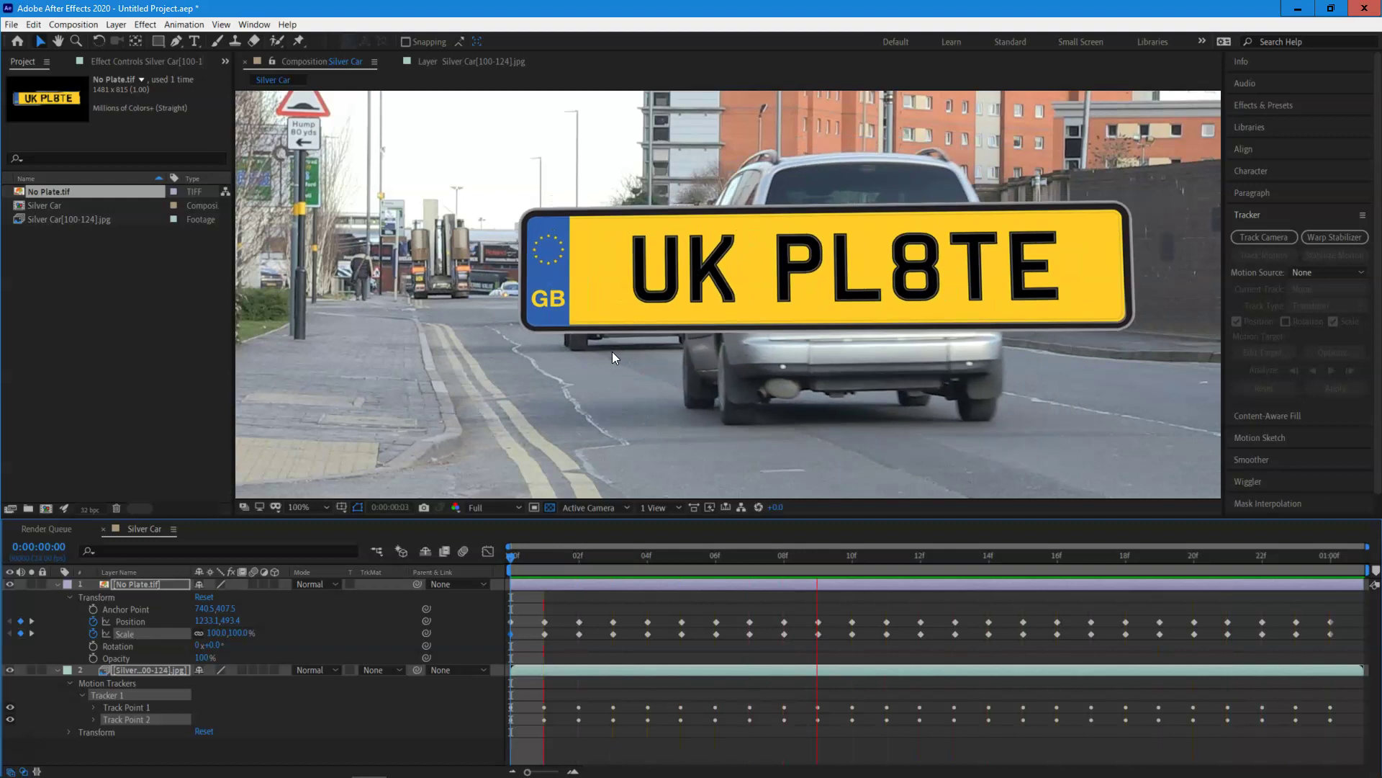
click(612, 351)
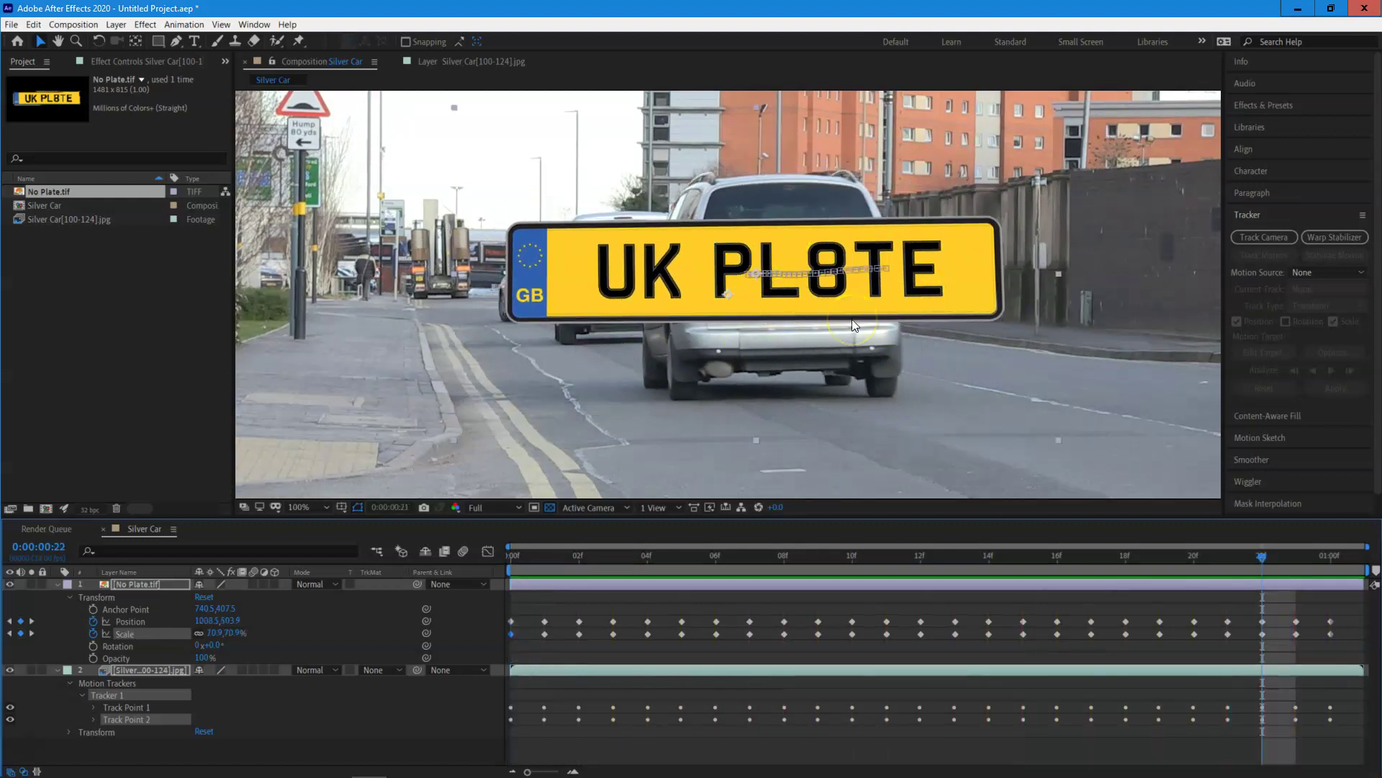
key(space)
click(847, 484)
click(514, 558)
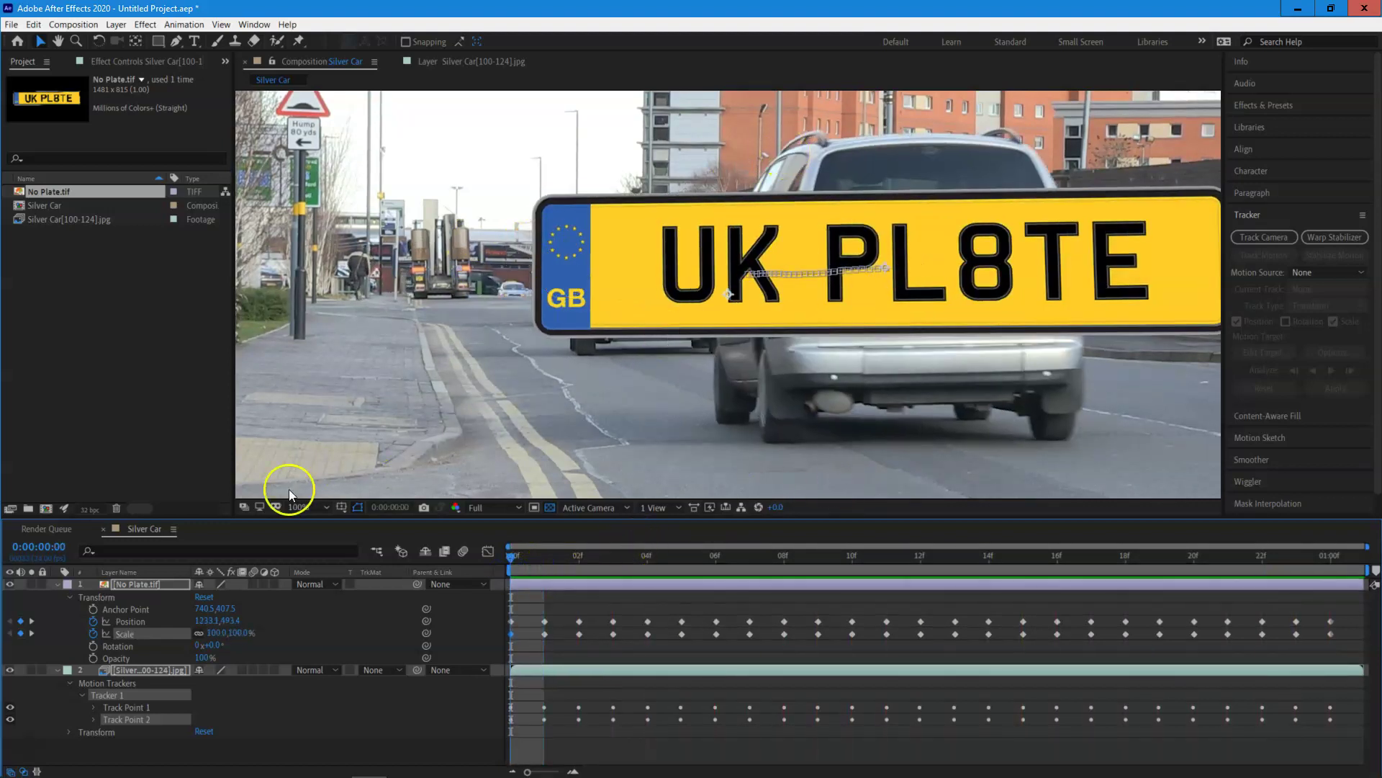
click(128, 623)
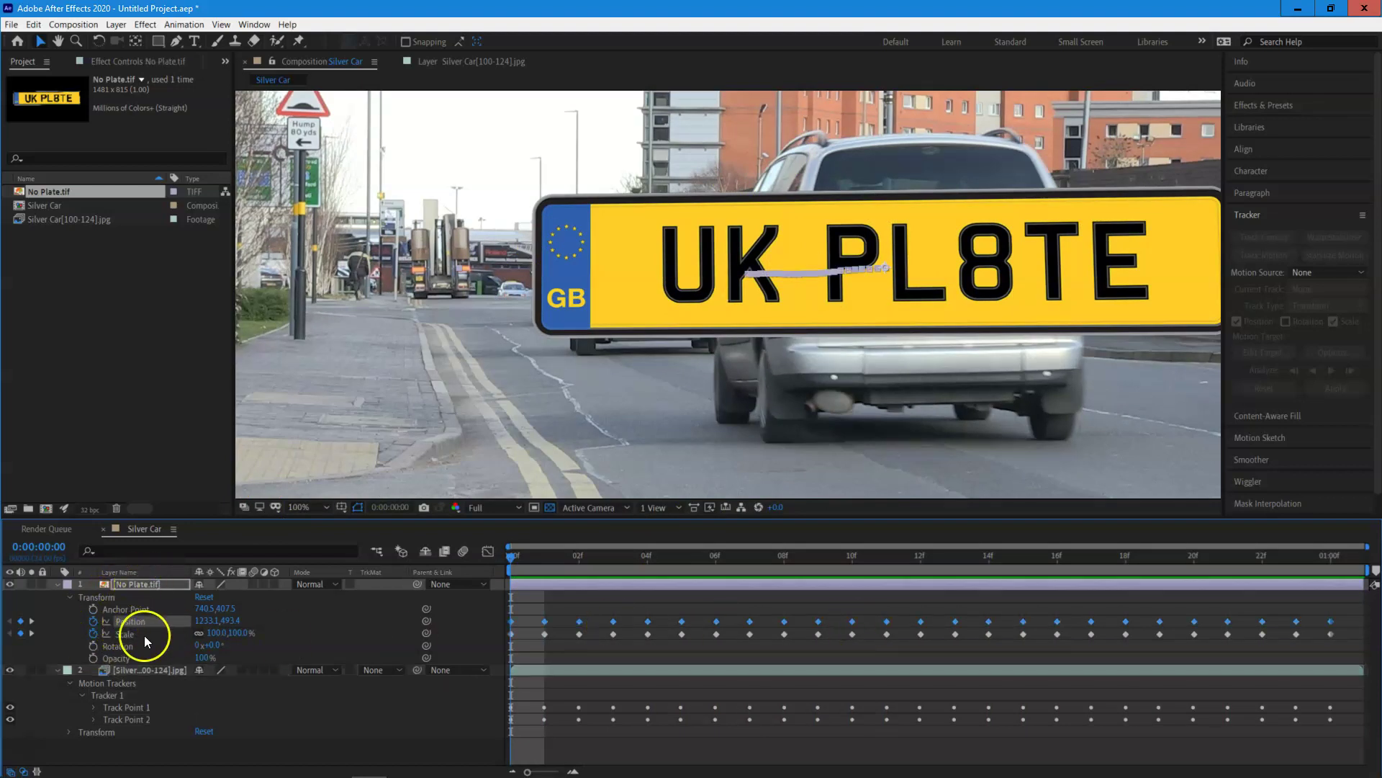
click(137, 635)
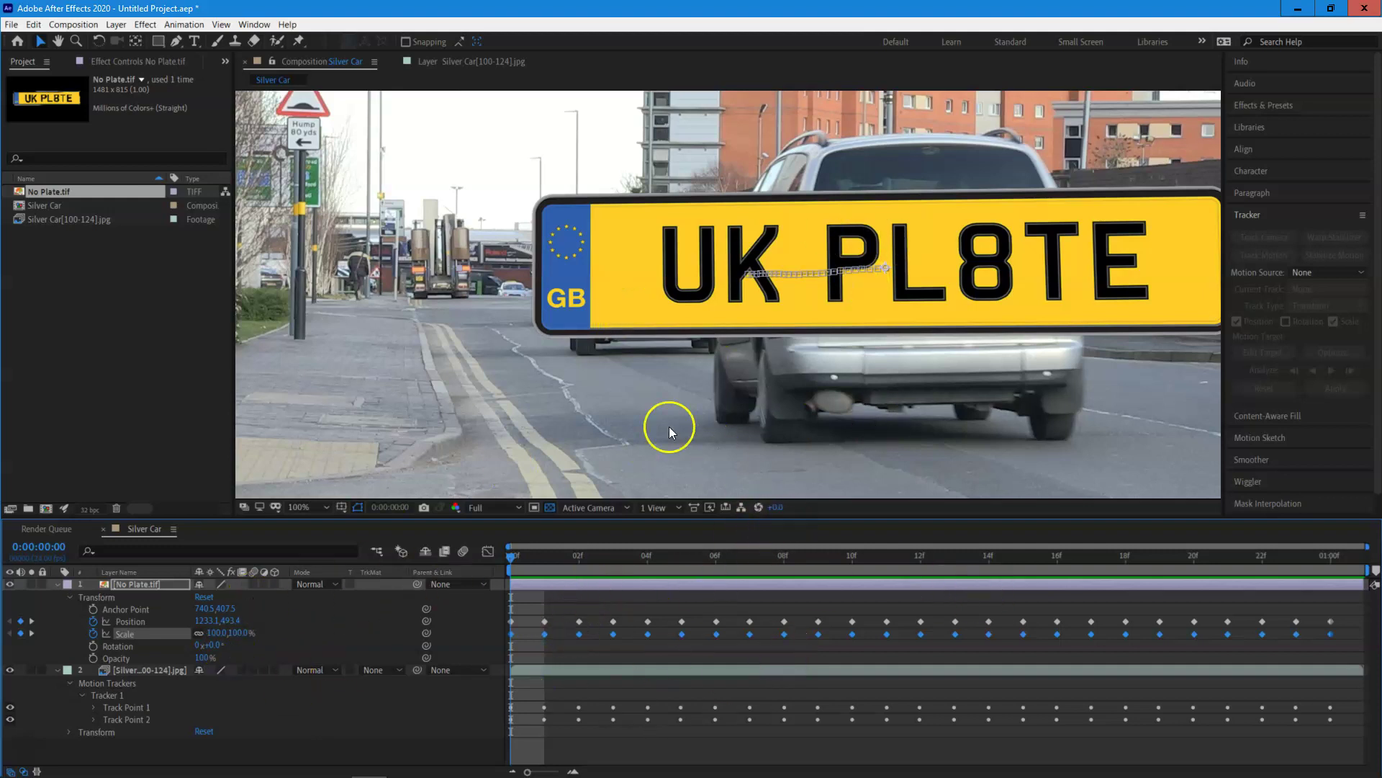
Undo applying the tracking data to No Plate.tif and go back to the Silver Car footage's track points, with both layers collapsed
key(ctrl+z)
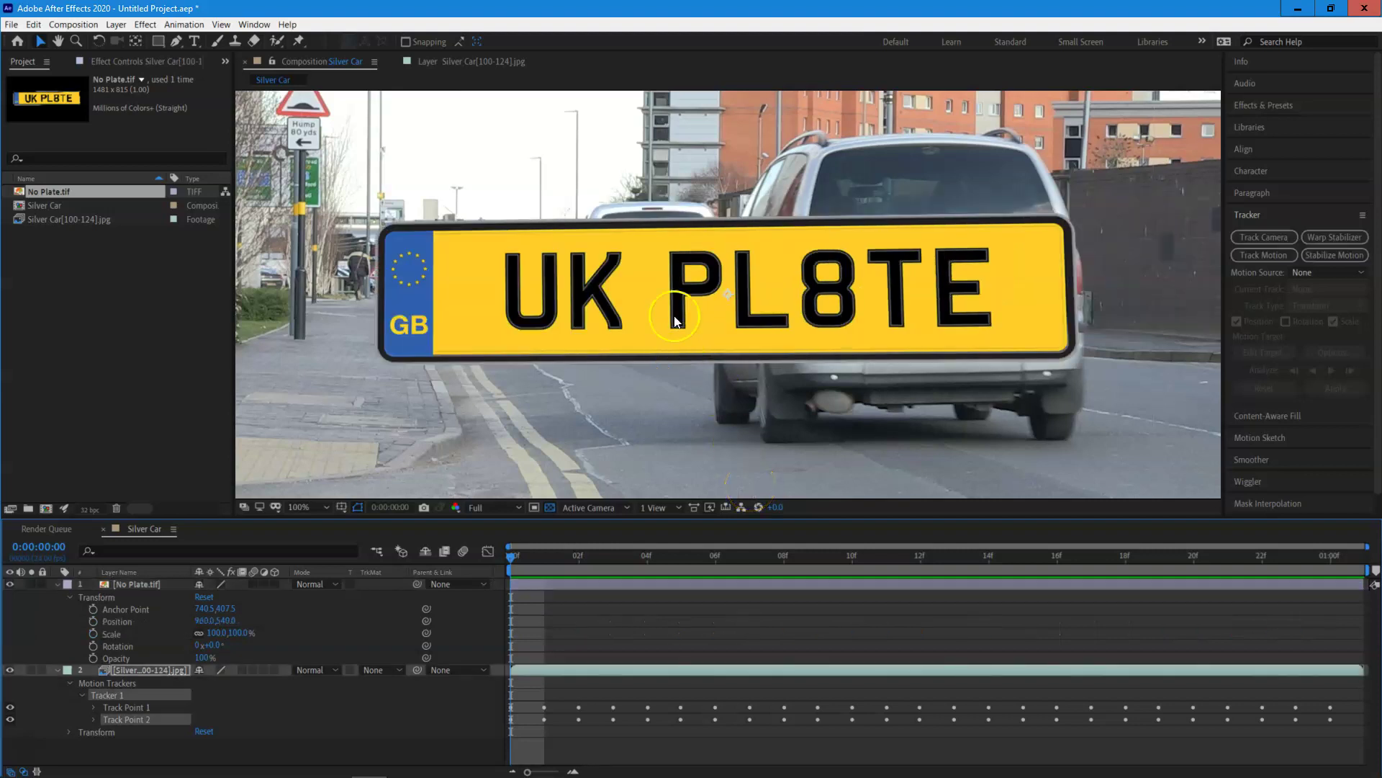
click(461, 63)
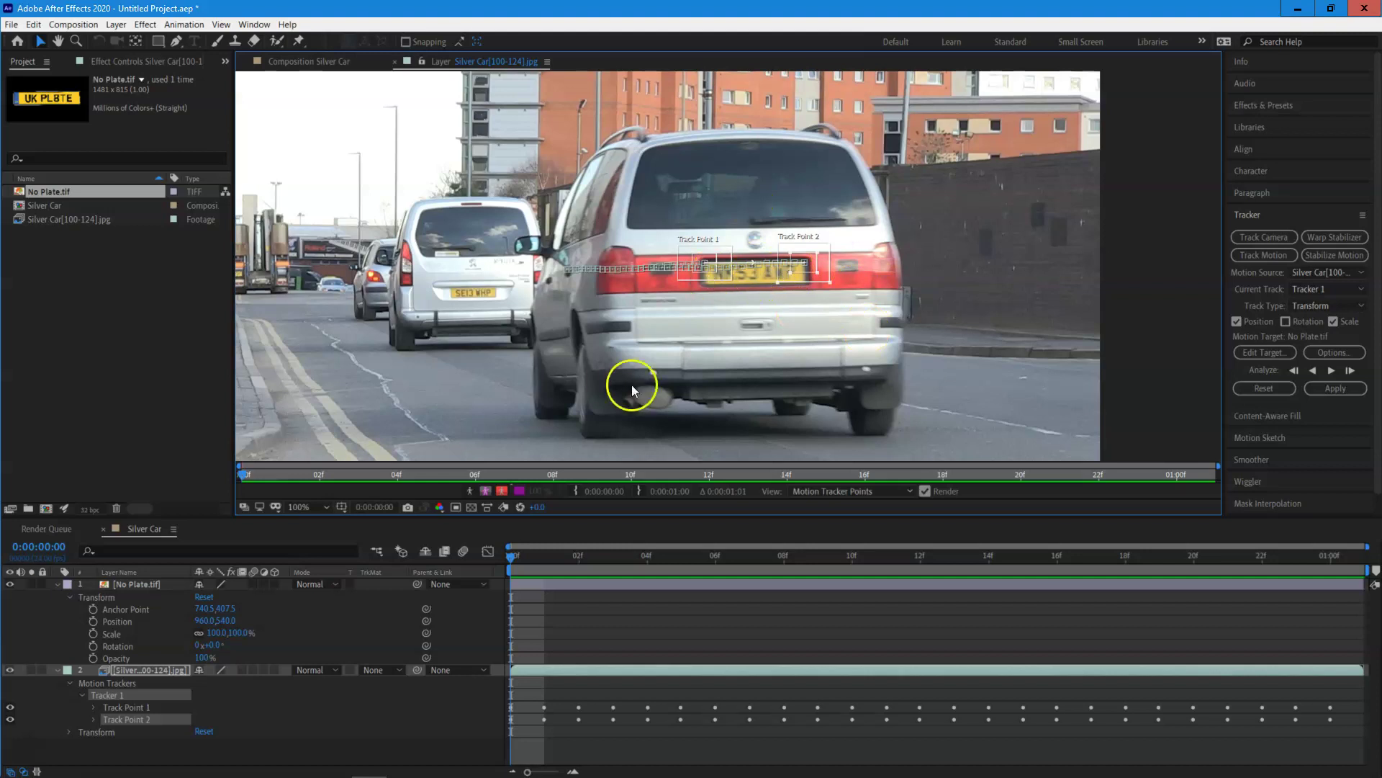
click(58, 584)
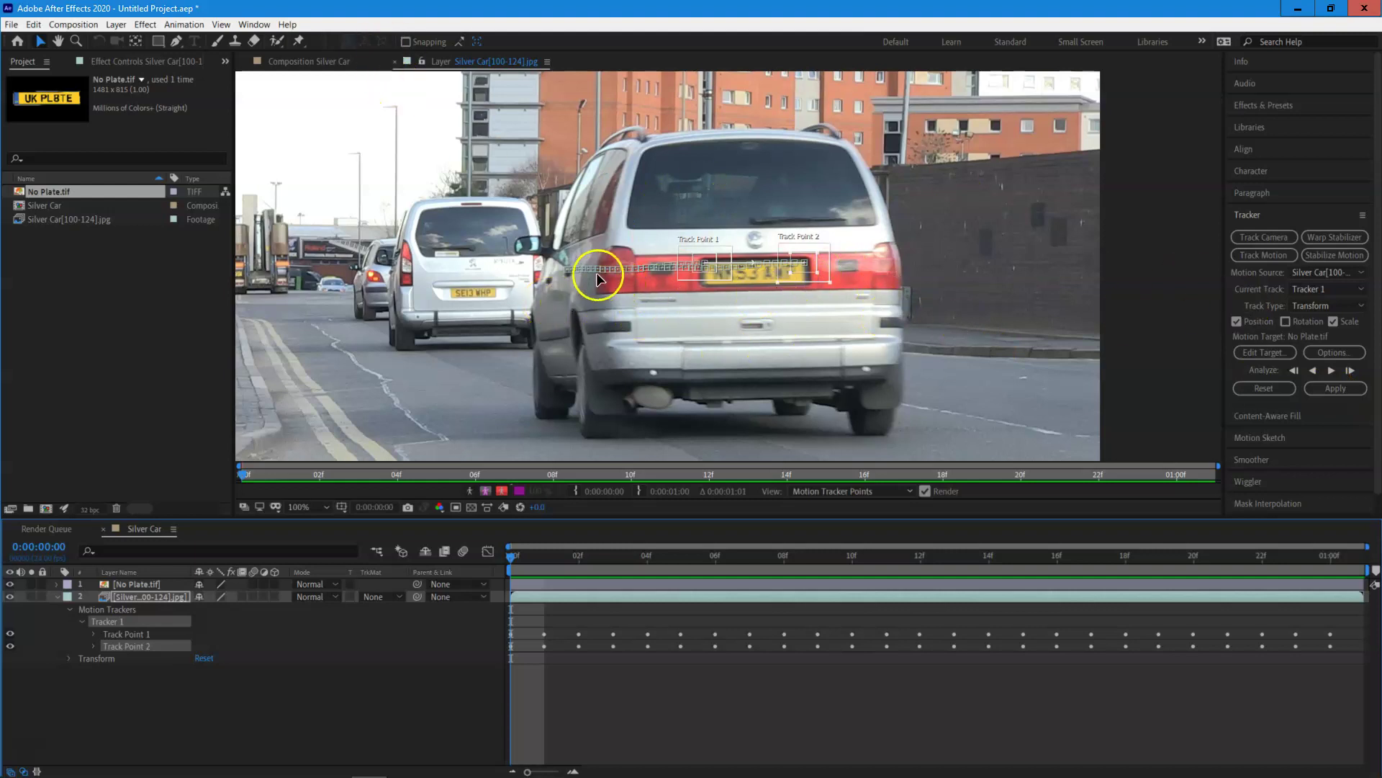
click(58, 597)
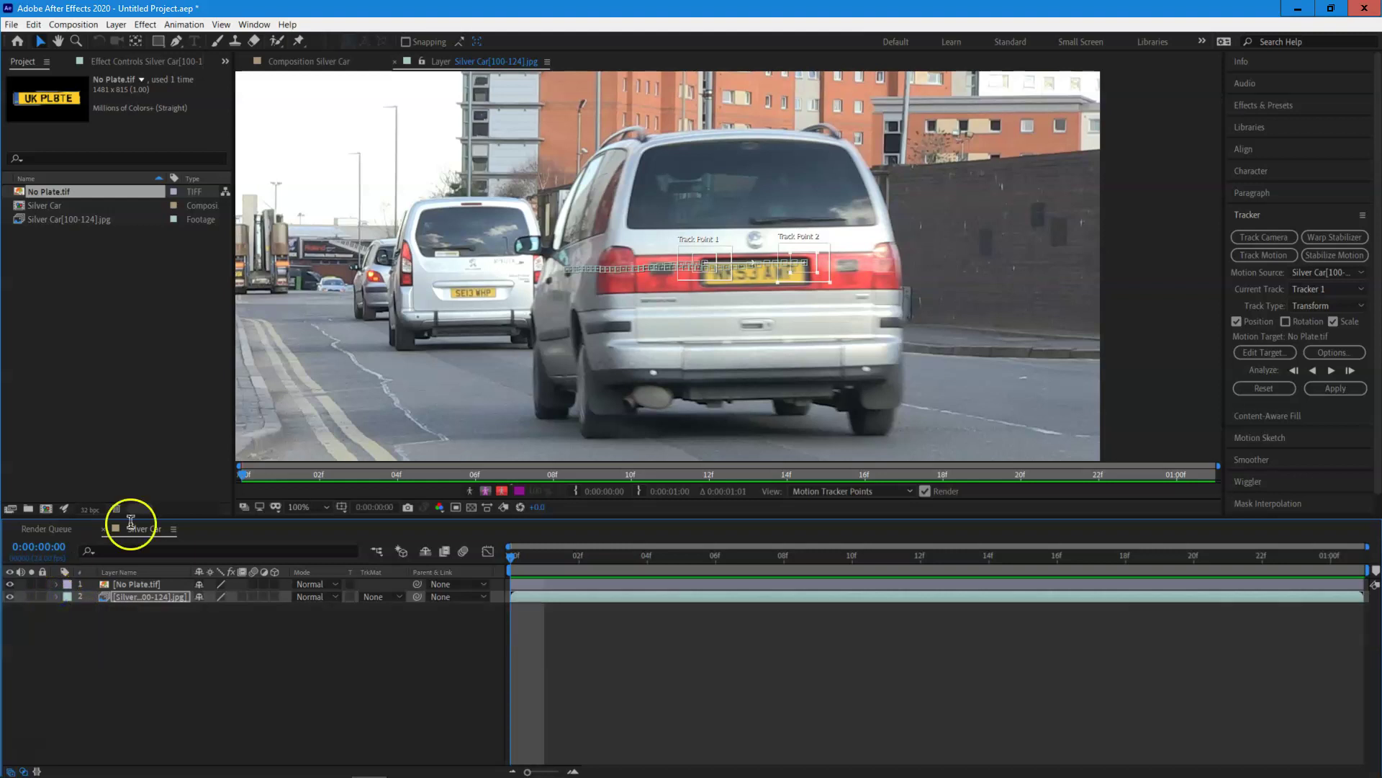
Set the sampling quality of the No Plate.tif and Silver Car footage layers to bicubic
click(121, 28)
click(222, 585)
click(219, 598)
click(285, 645)
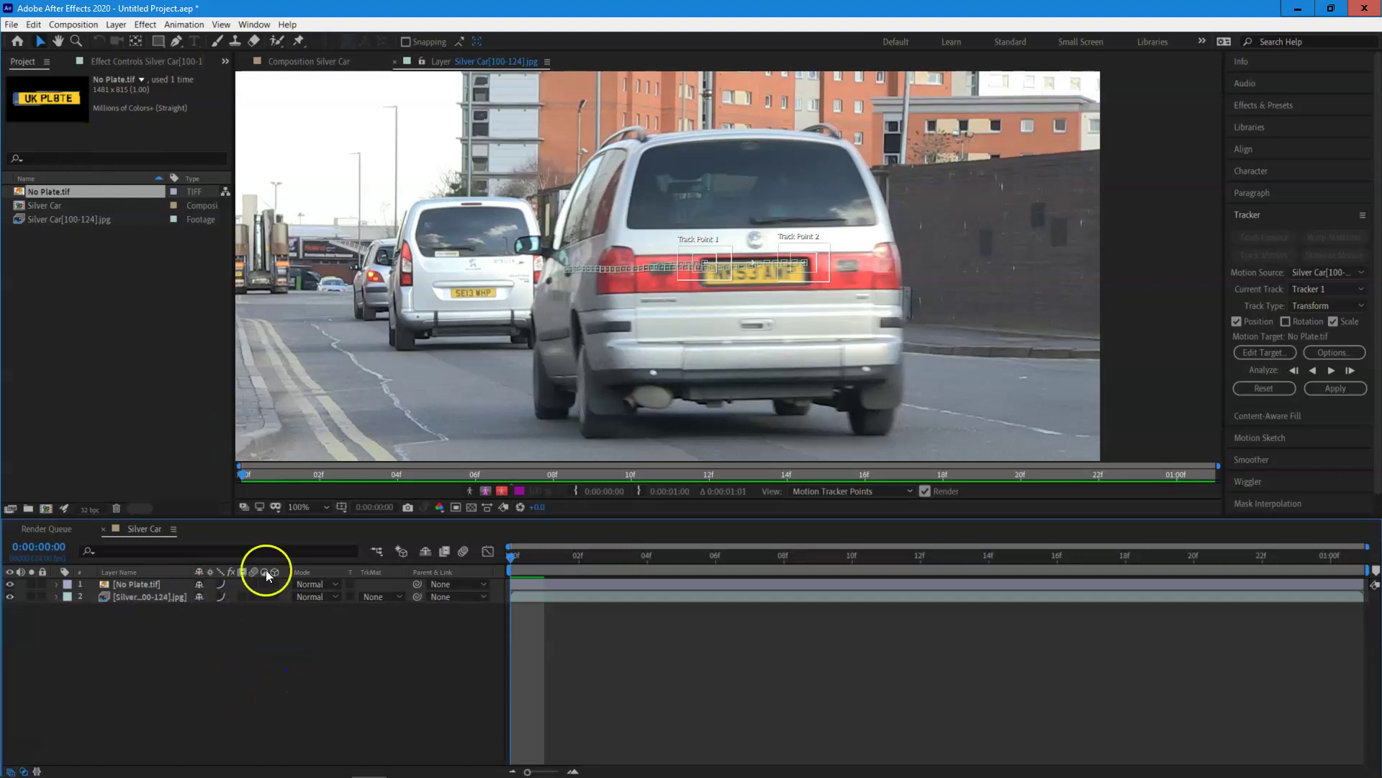
Add a new null object layer to the Silver Car composition
click(115, 24)
mouse_move(144, 41)
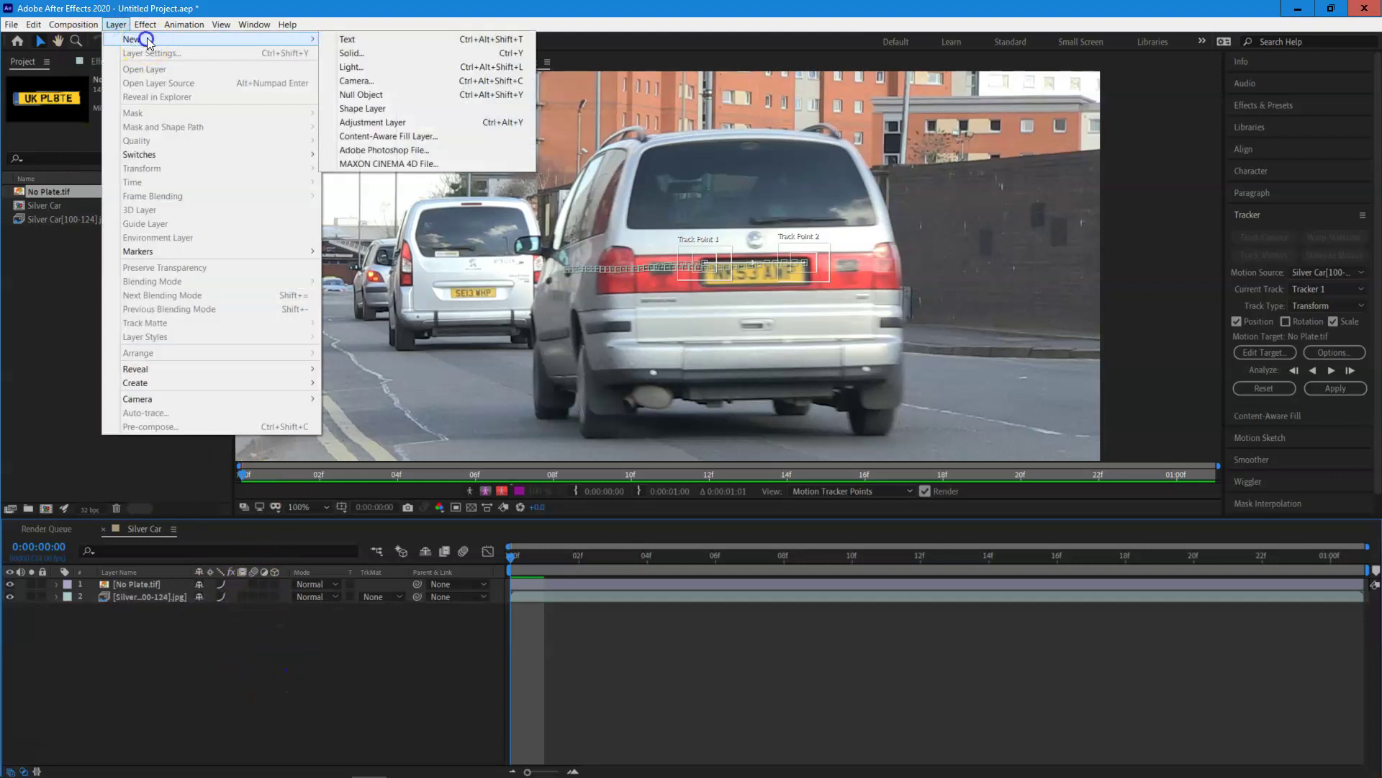
click(447, 96)
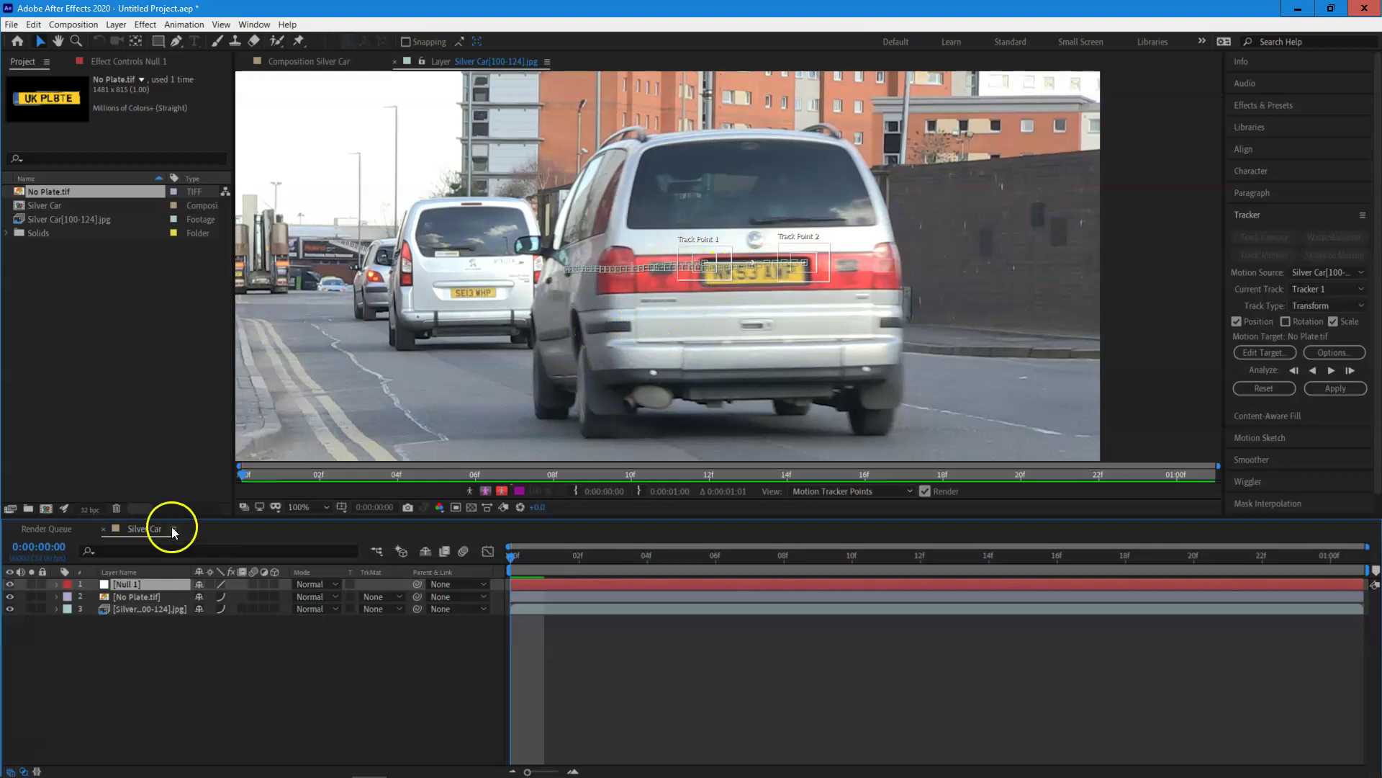
Set Null 1 as the tracker's motion target and apply the tracking data in X and Y
click(1279, 352)
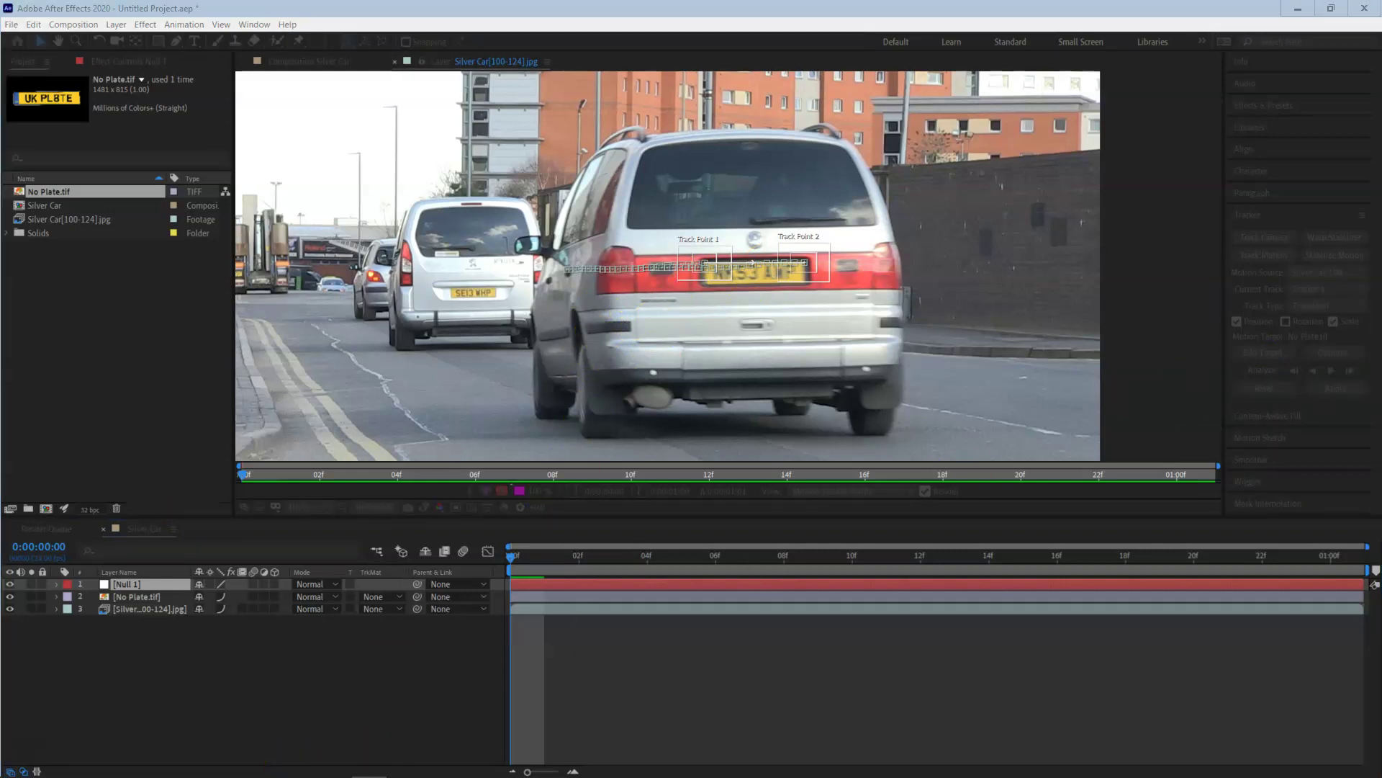
drag(706, 540, 740, 353)
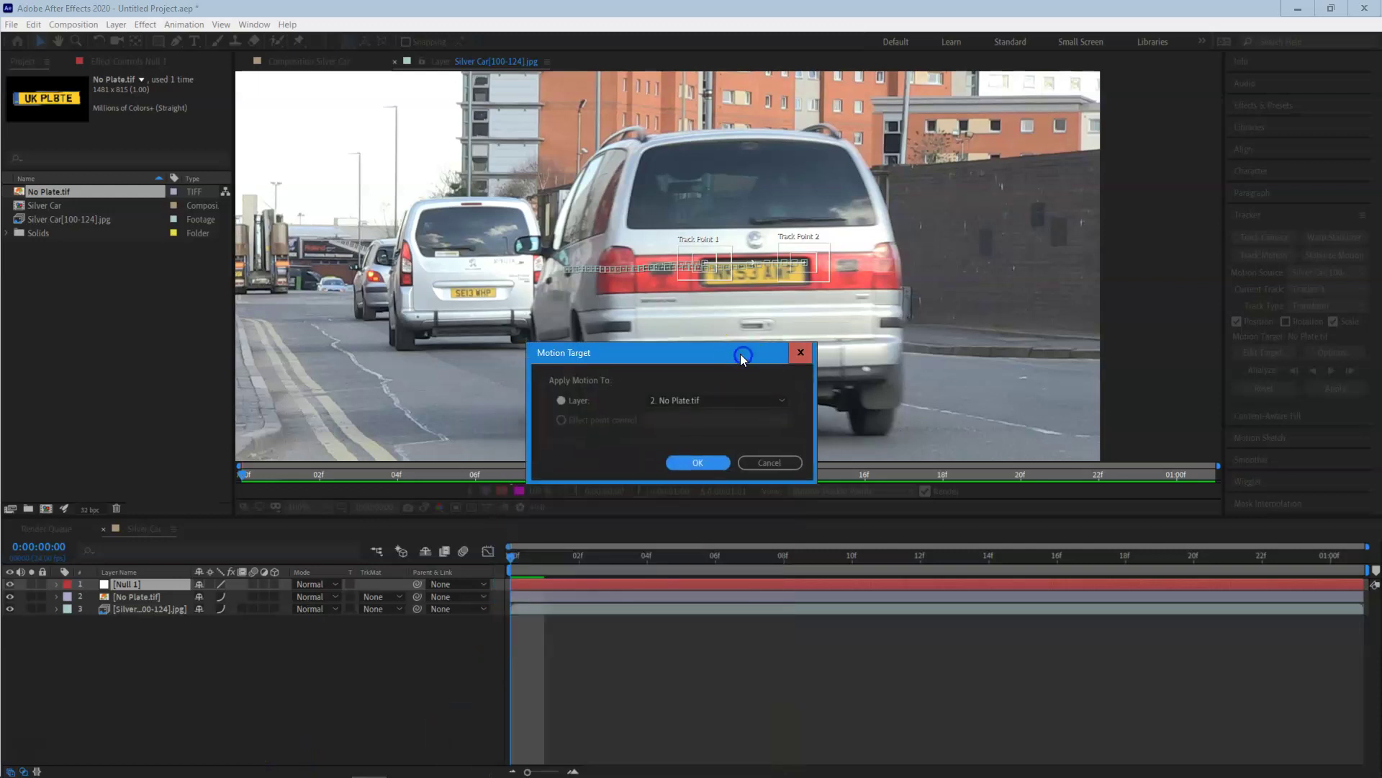
click(746, 401)
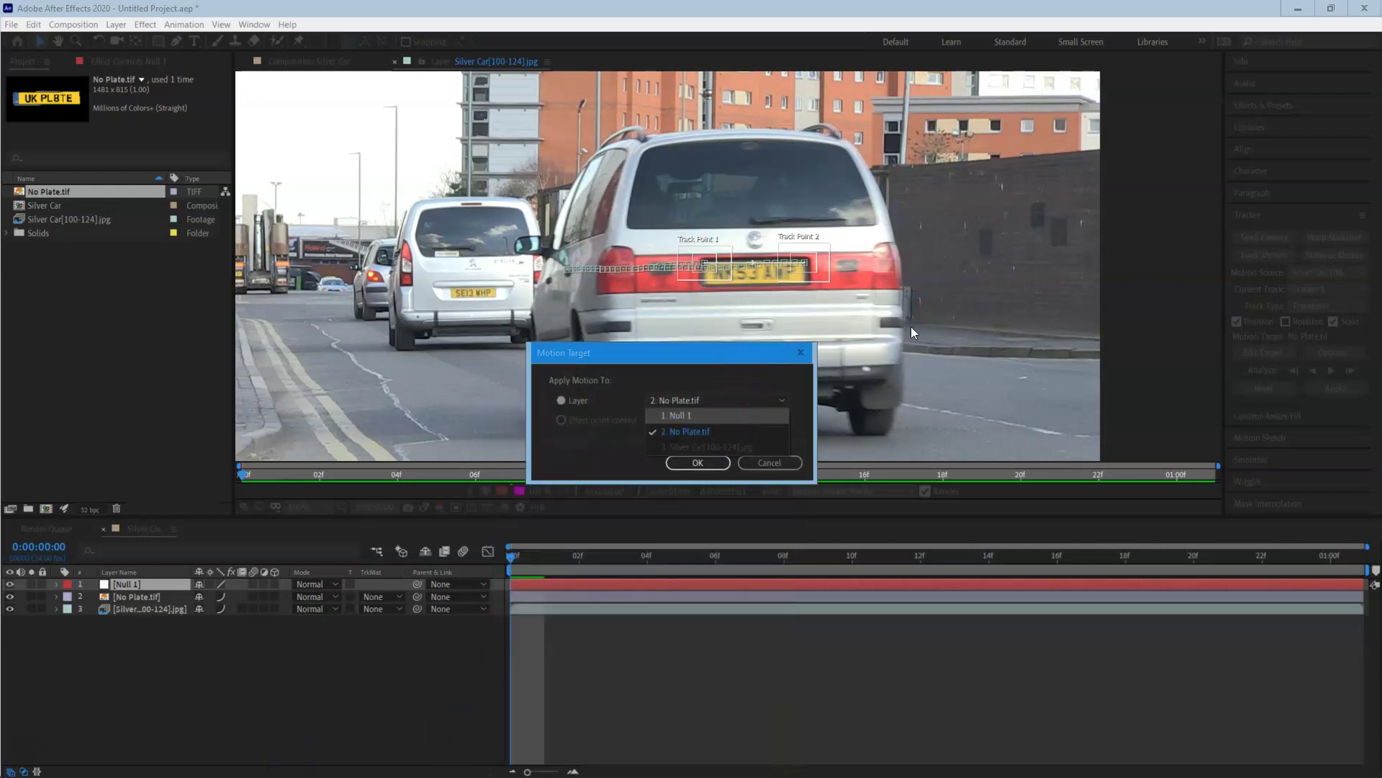
click(681, 416)
click(715, 465)
click(1309, 387)
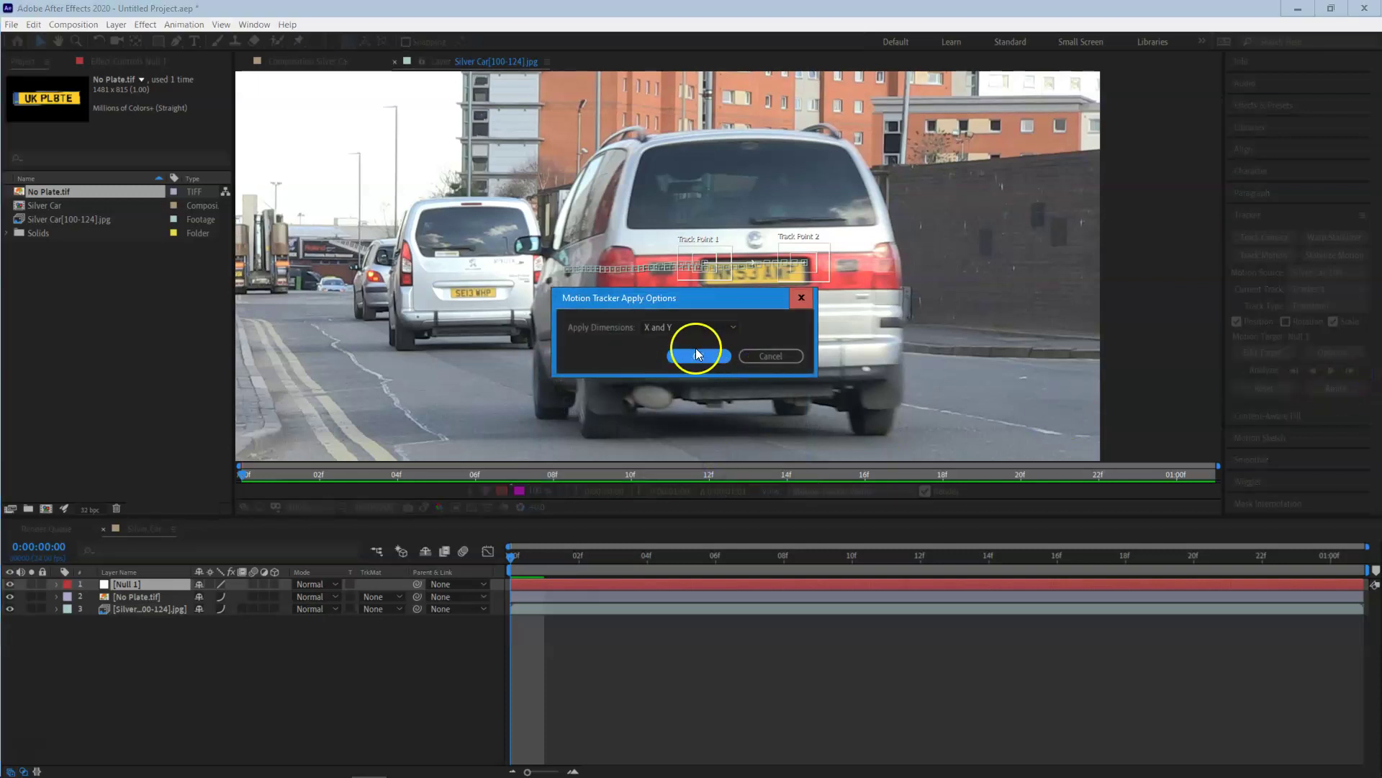
click(699, 357)
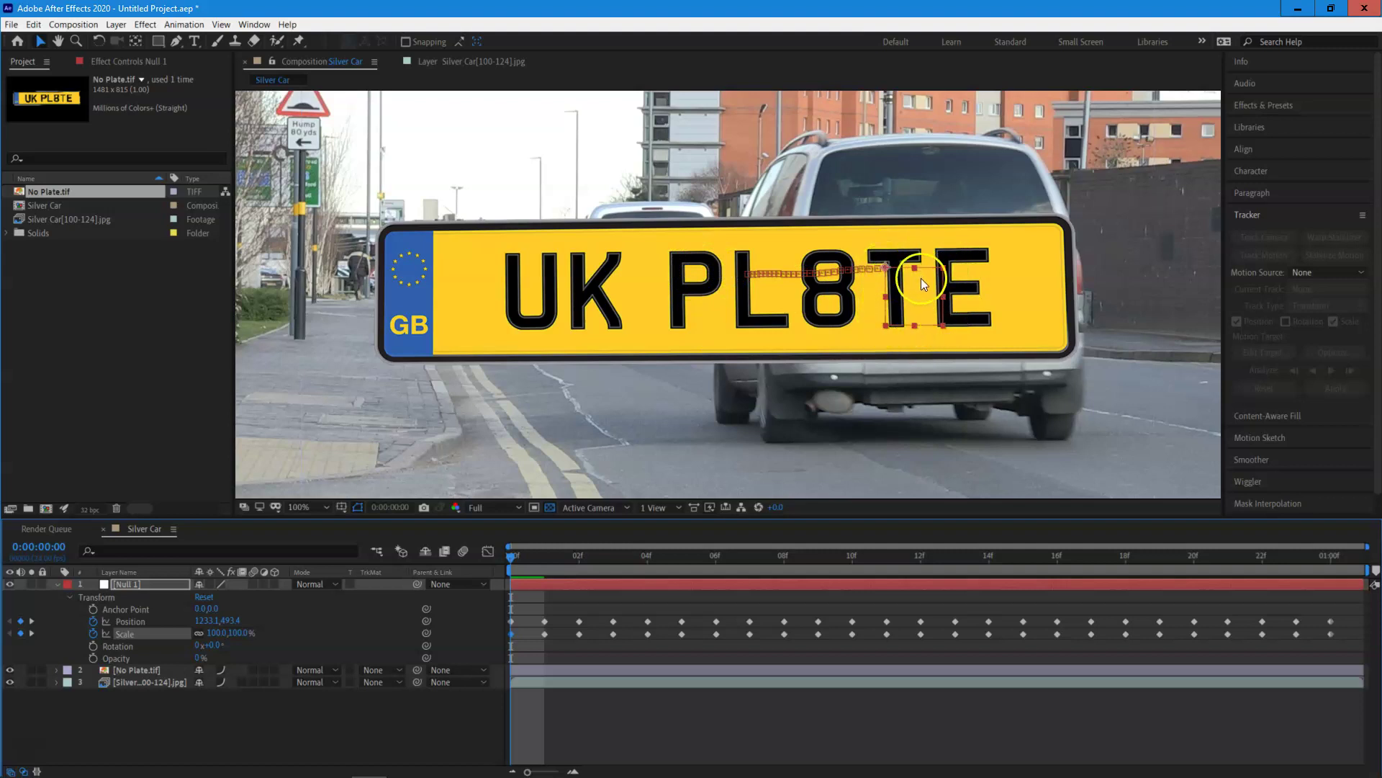
Scrub the timeline back to the first frame and inspect Null 1's Position and Scale keyframes
drag(551, 558, 494, 569)
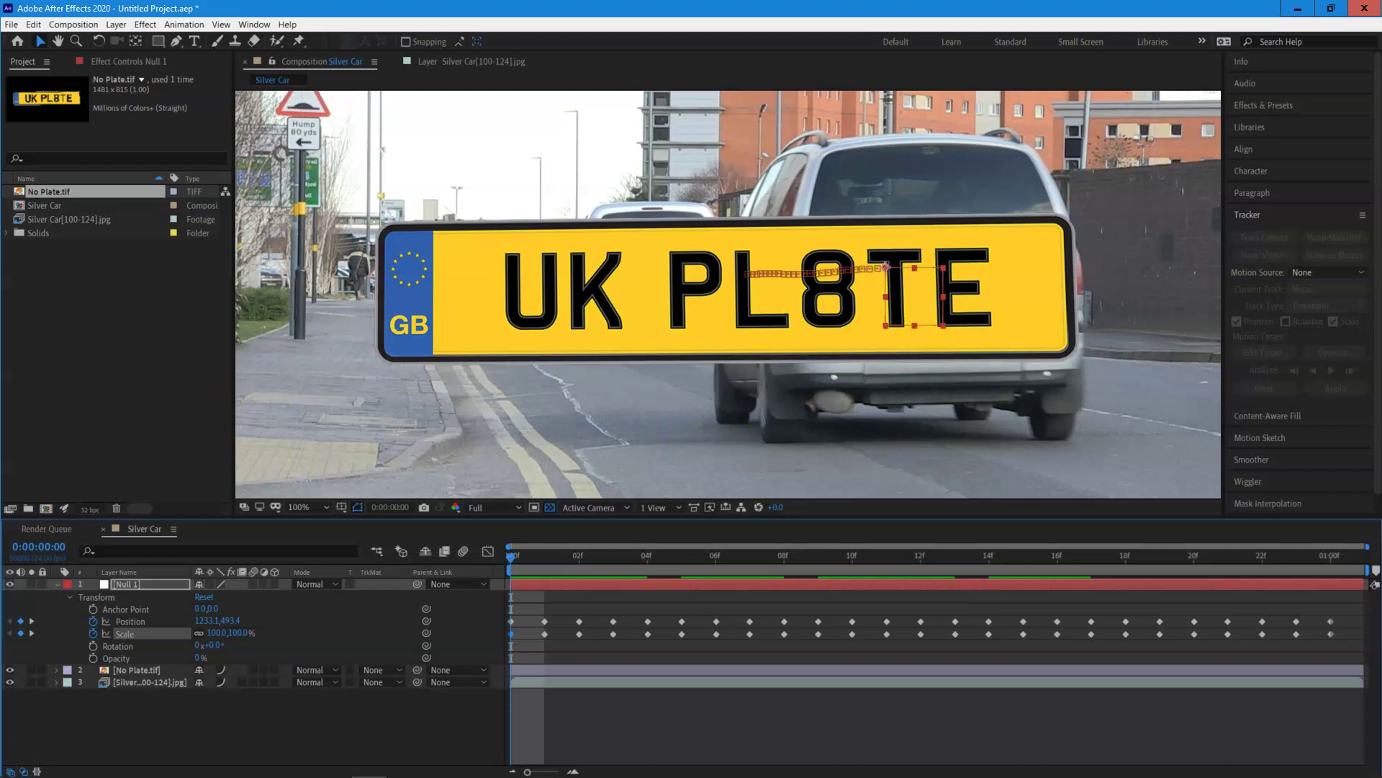
click(147, 621)
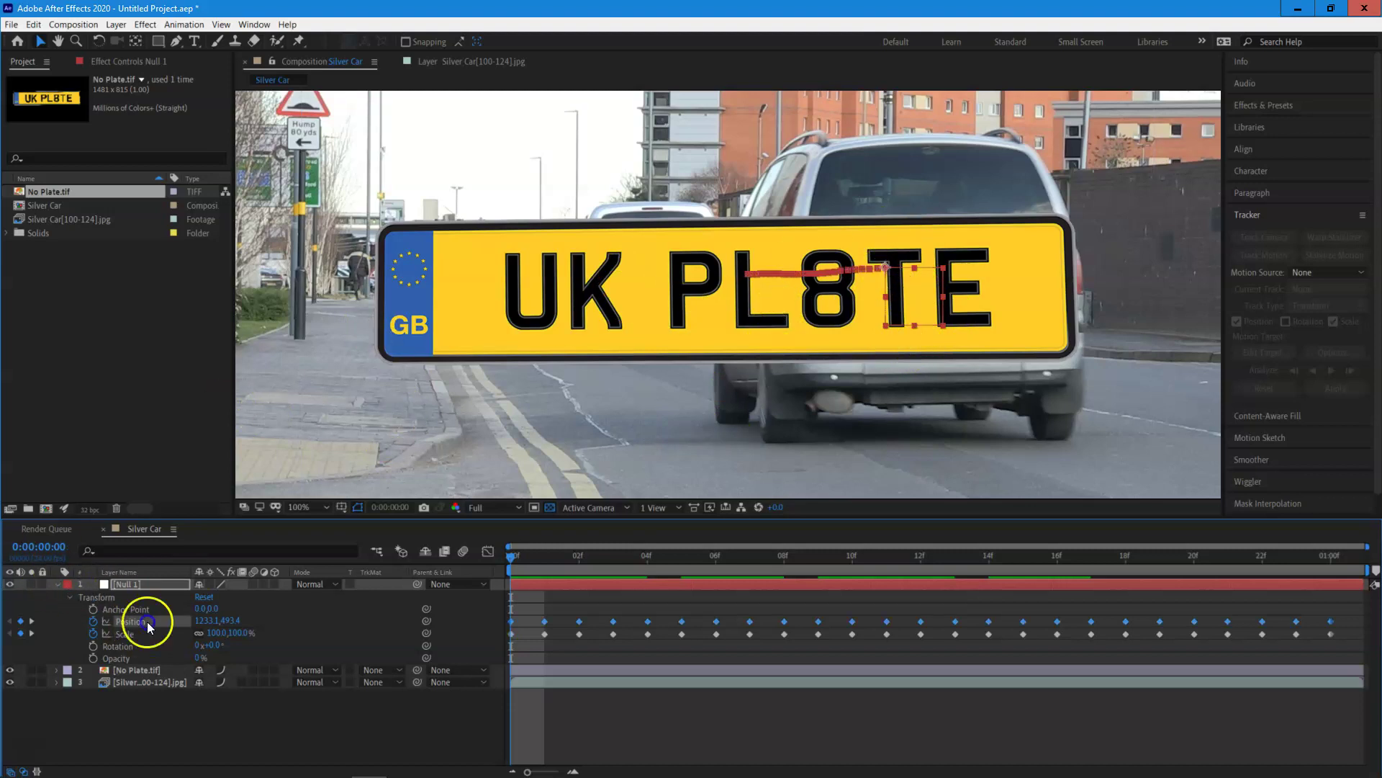
click(124, 633)
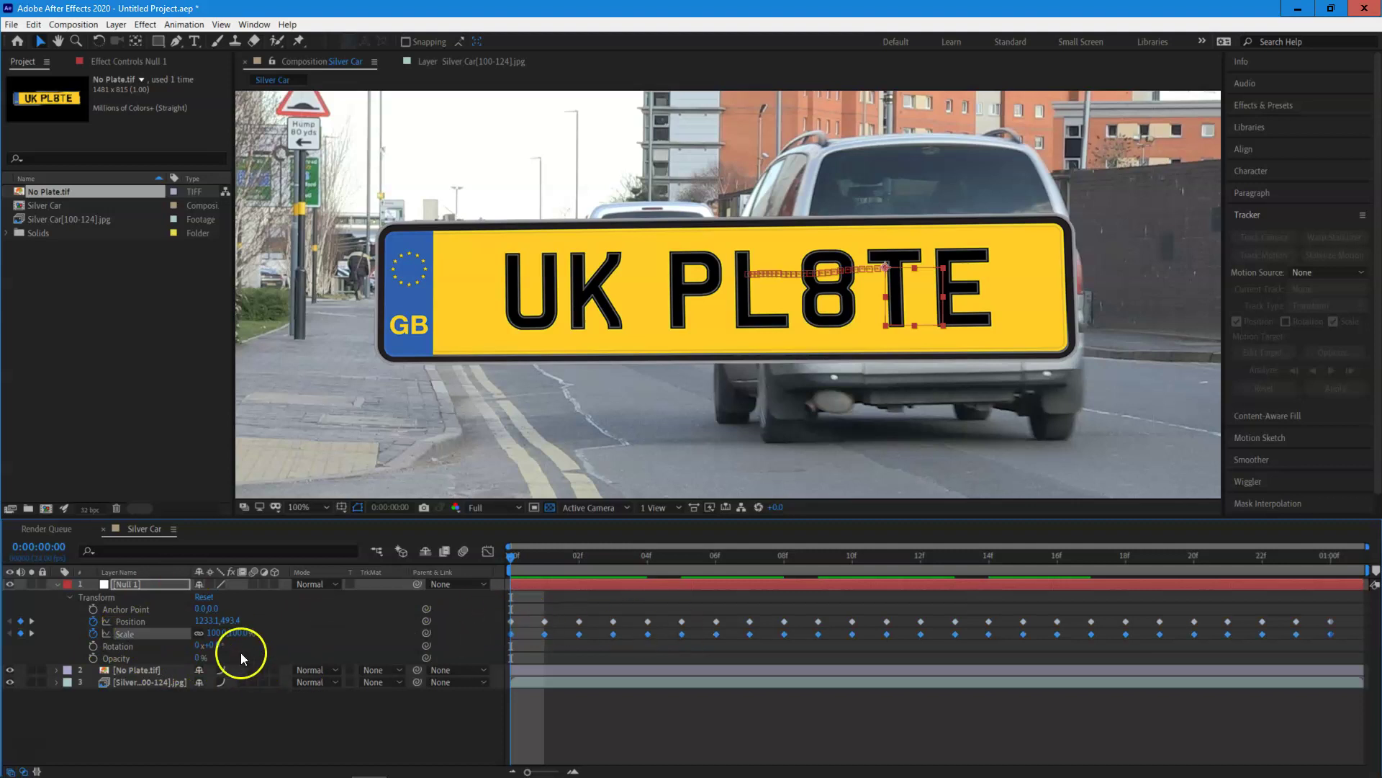
click(148, 622)
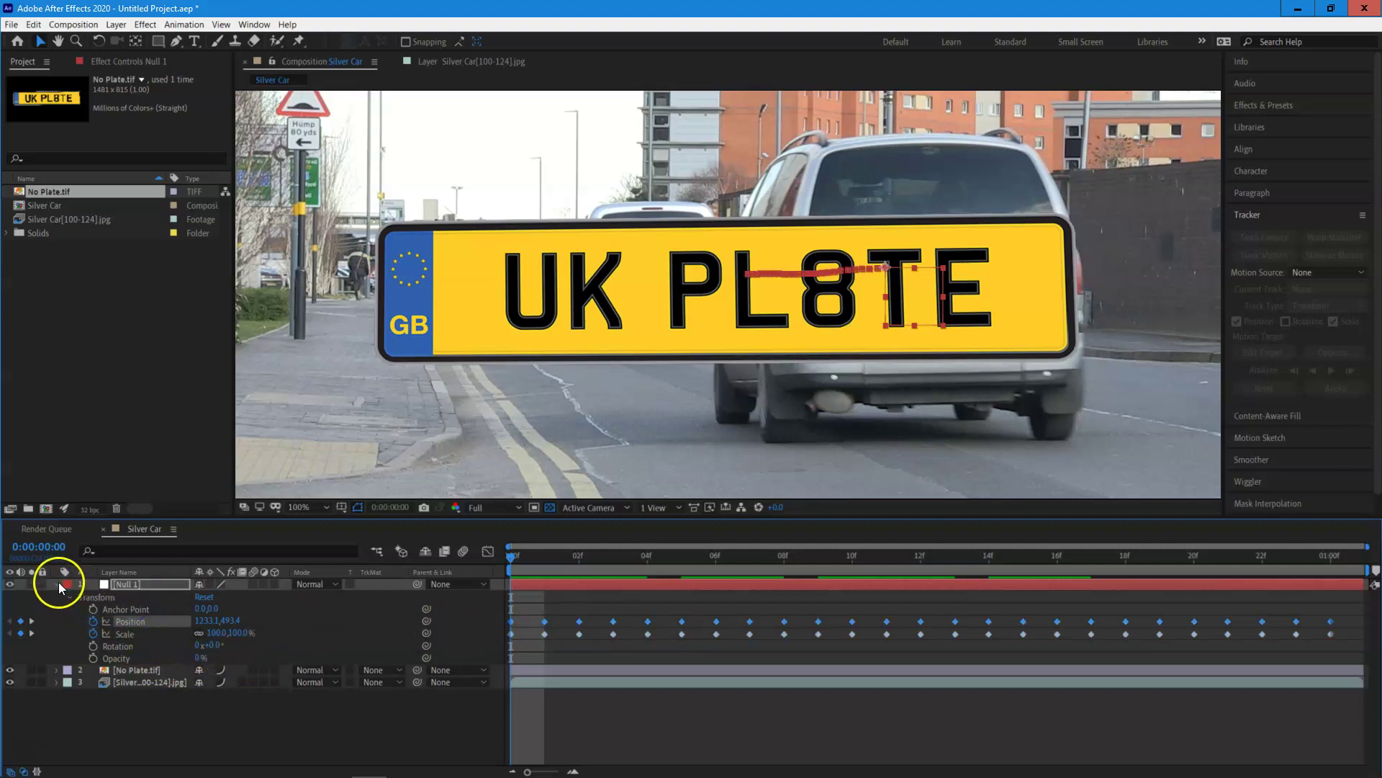
Collapse Null 1's properties and parent the No Plate.tif layer to Null 1
click(57, 583)
click(133, 598)
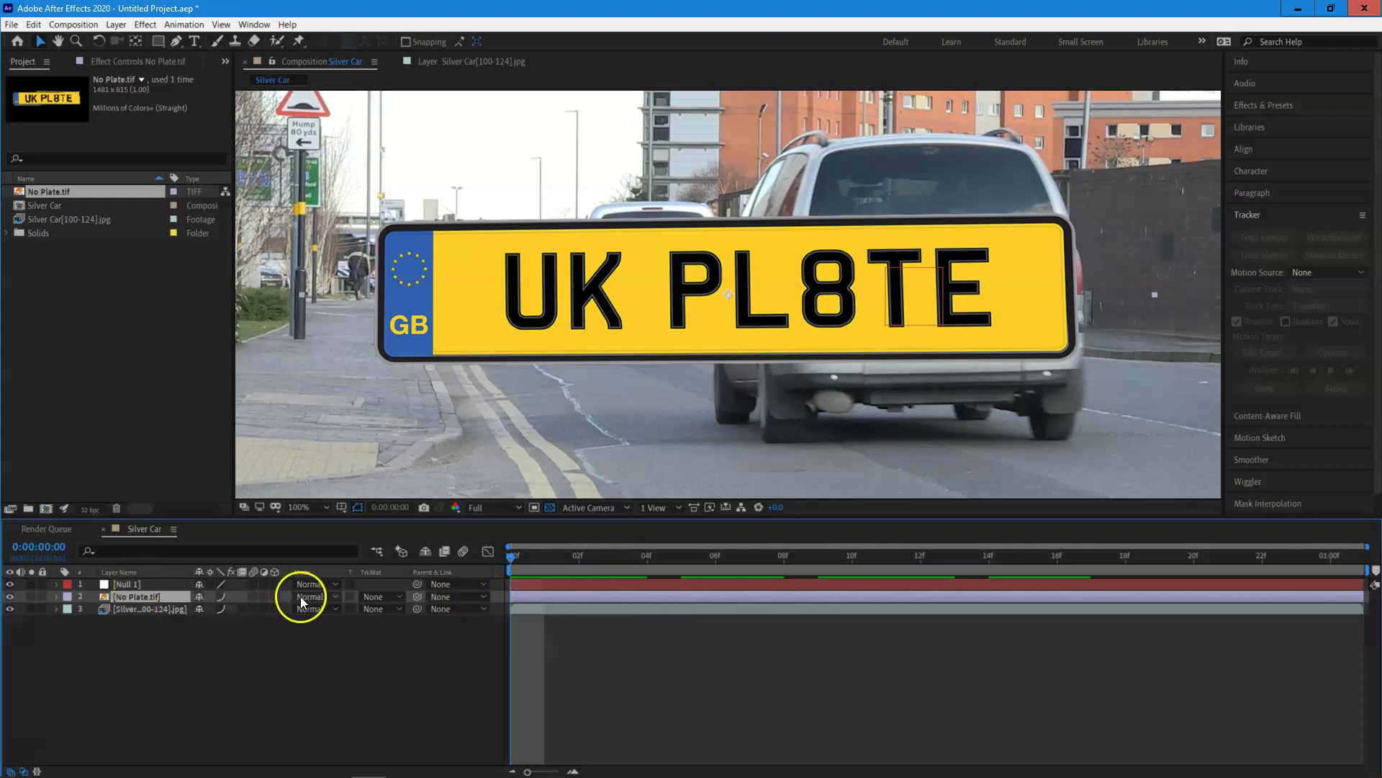
click(481, 597)
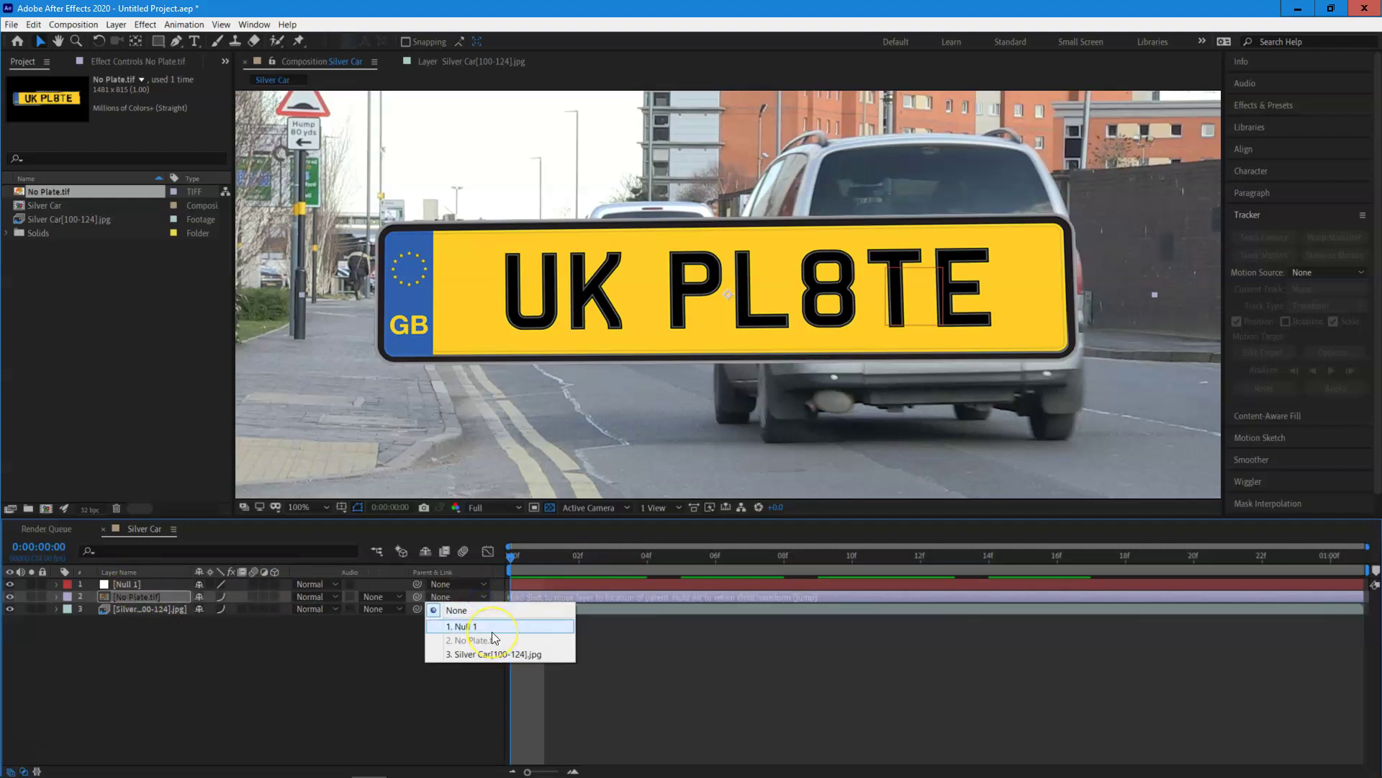
click(491, 628)
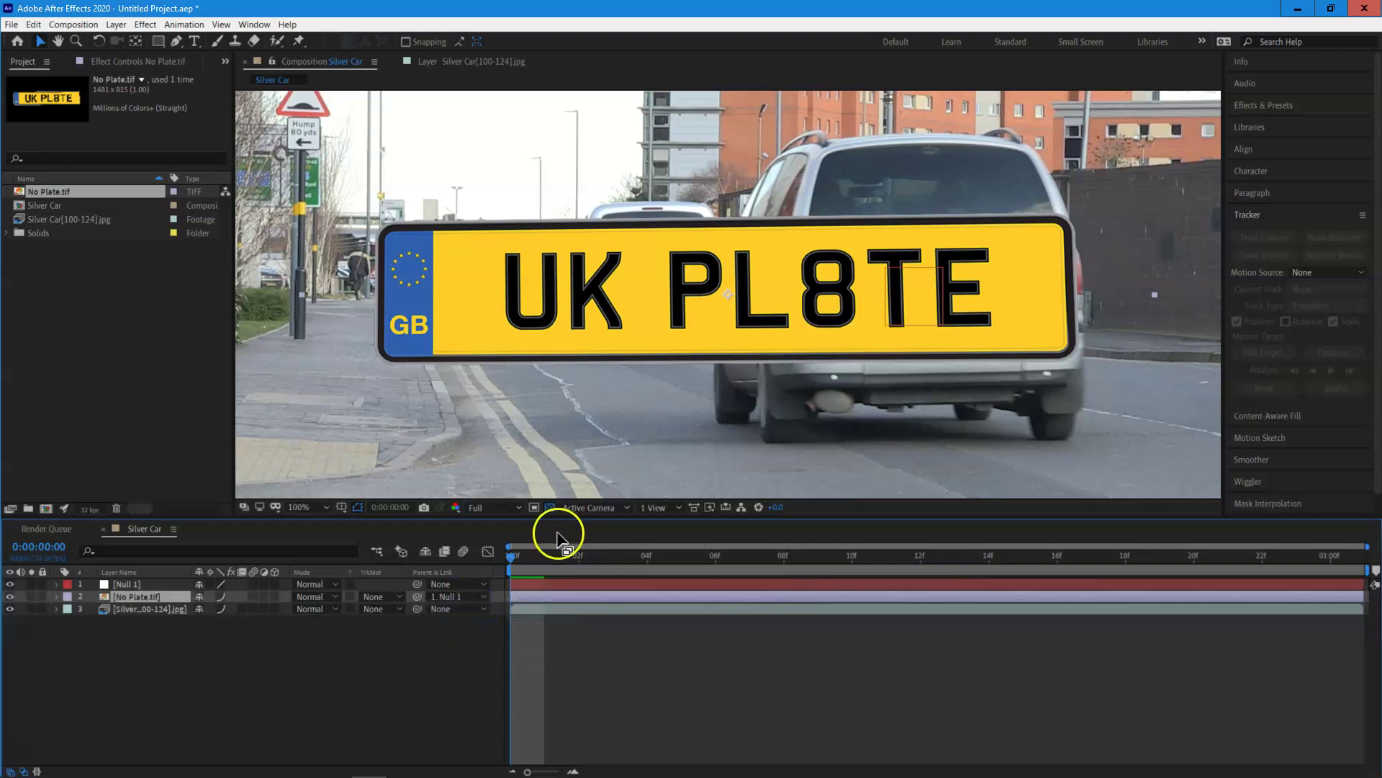
Scrub through the timeline to check how the plate follows Null 1, returning to the first frame
drag(533, 560, 886, 566)
drag(1006, 589, 474, 606)
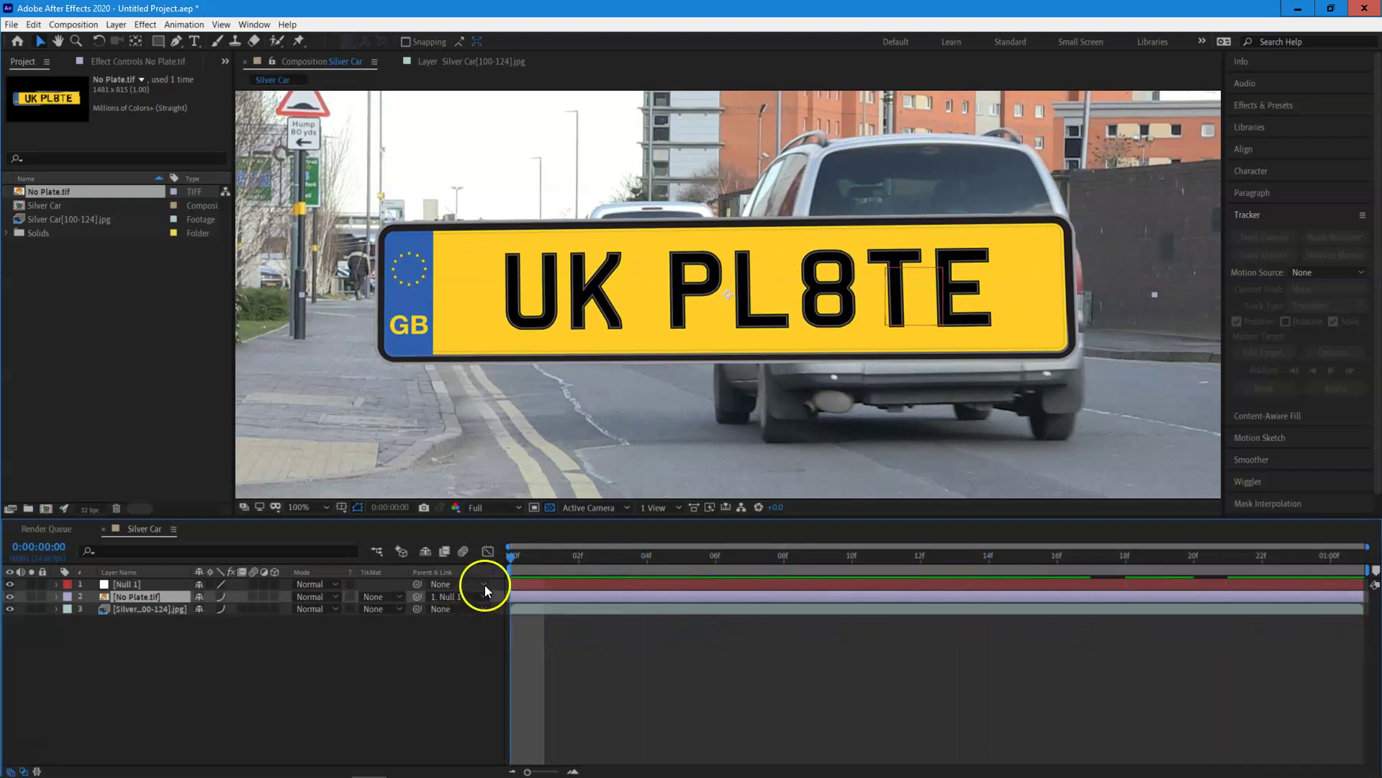
click(432, 600)
Reveal the No Plate.tif layer's Transform properties, reduce its scale to 24%, and move it over the silver car's number plate
click(58, 596)
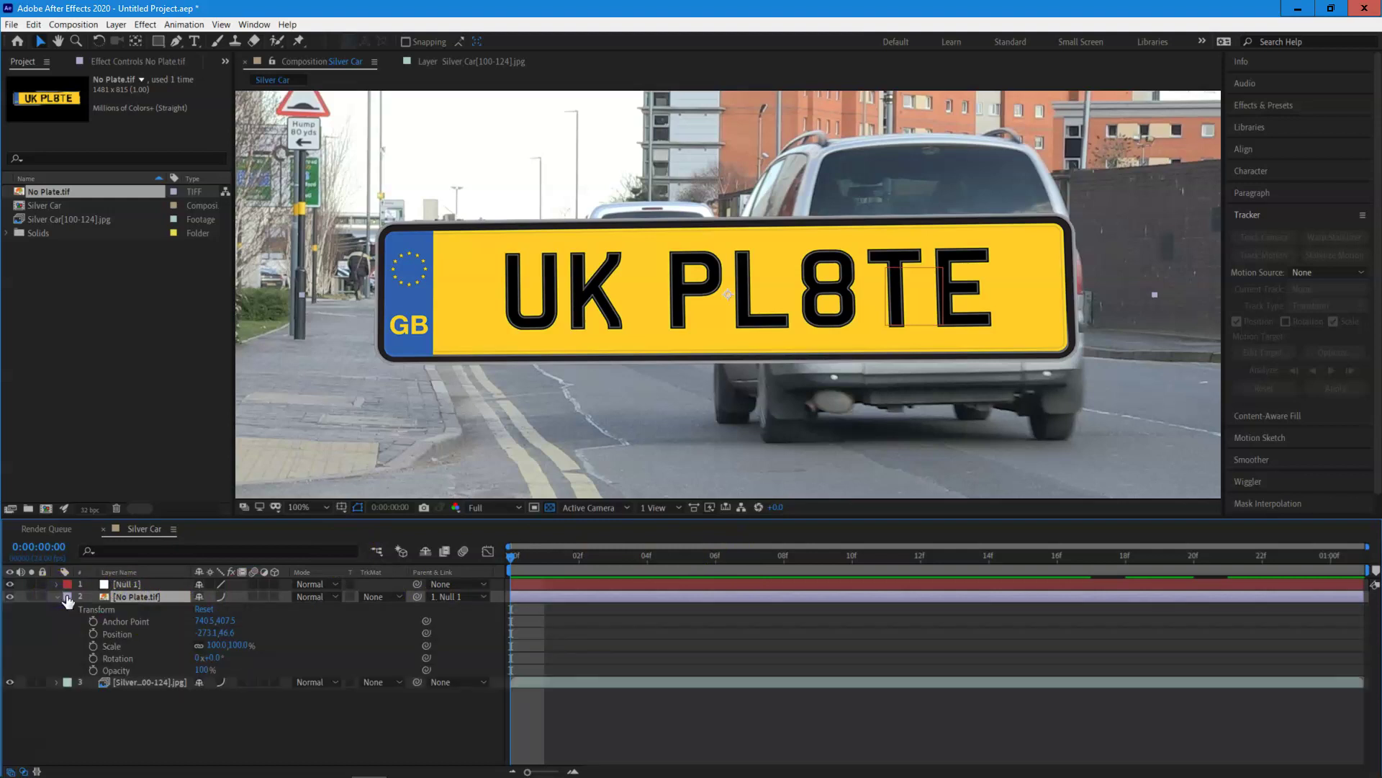
click(128, 633)
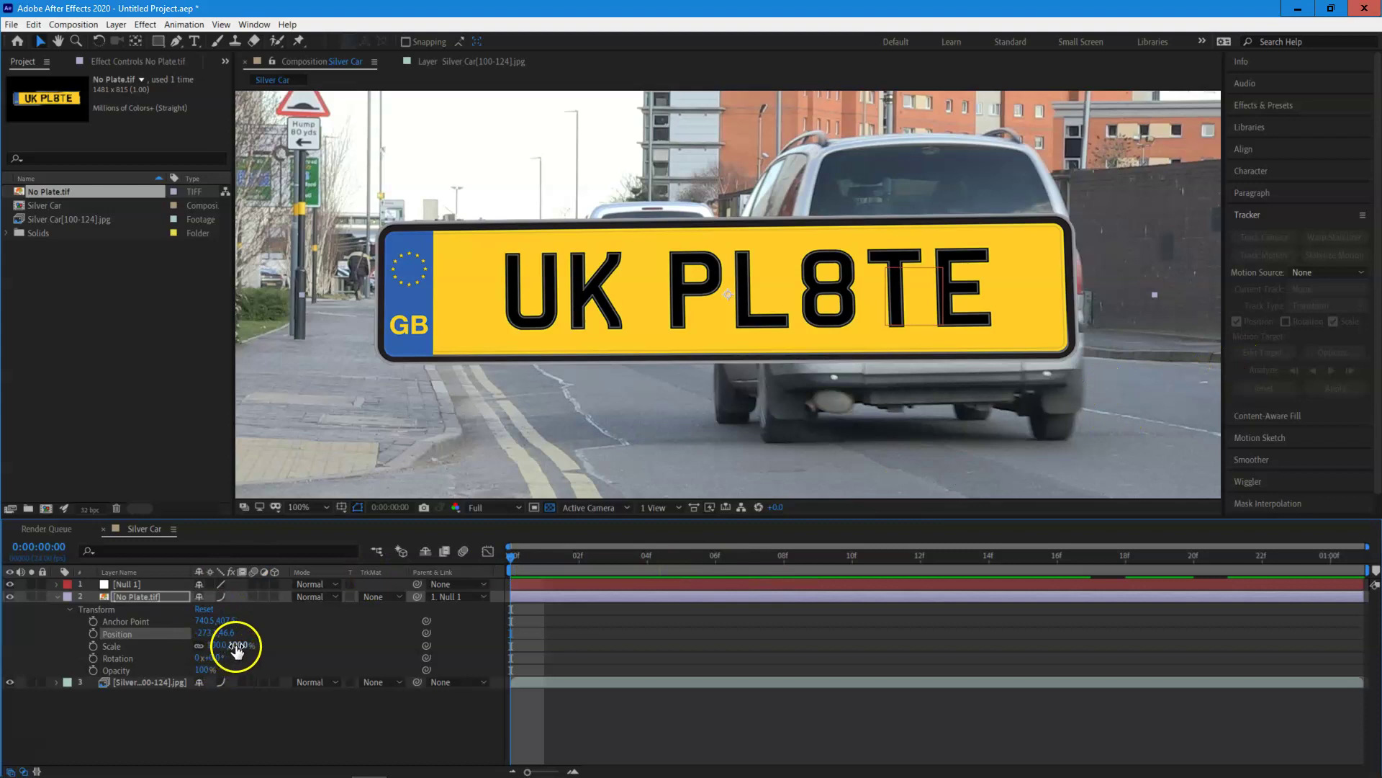
drag(239, 645, 191, 650)
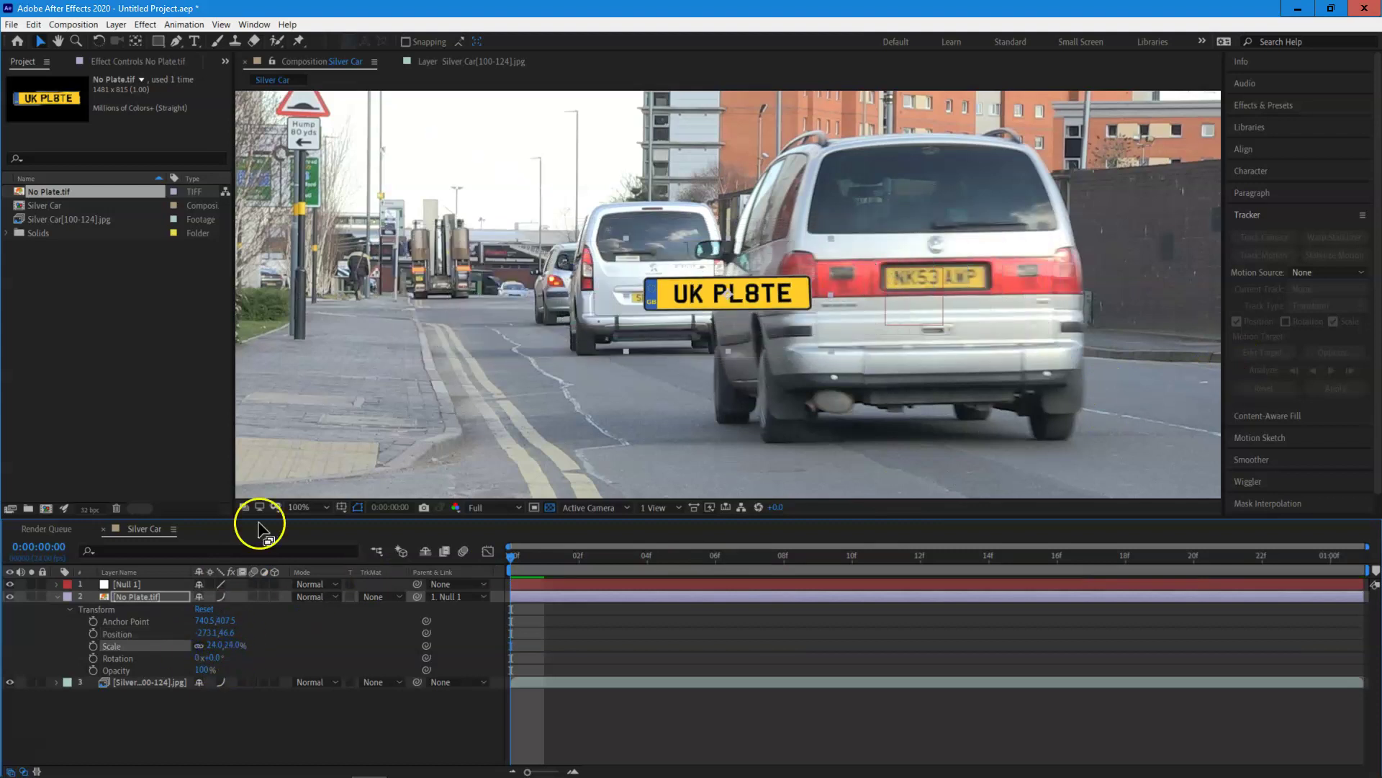
drag(753, 296, 813, 296)
drag(987, 280, 984, 283)
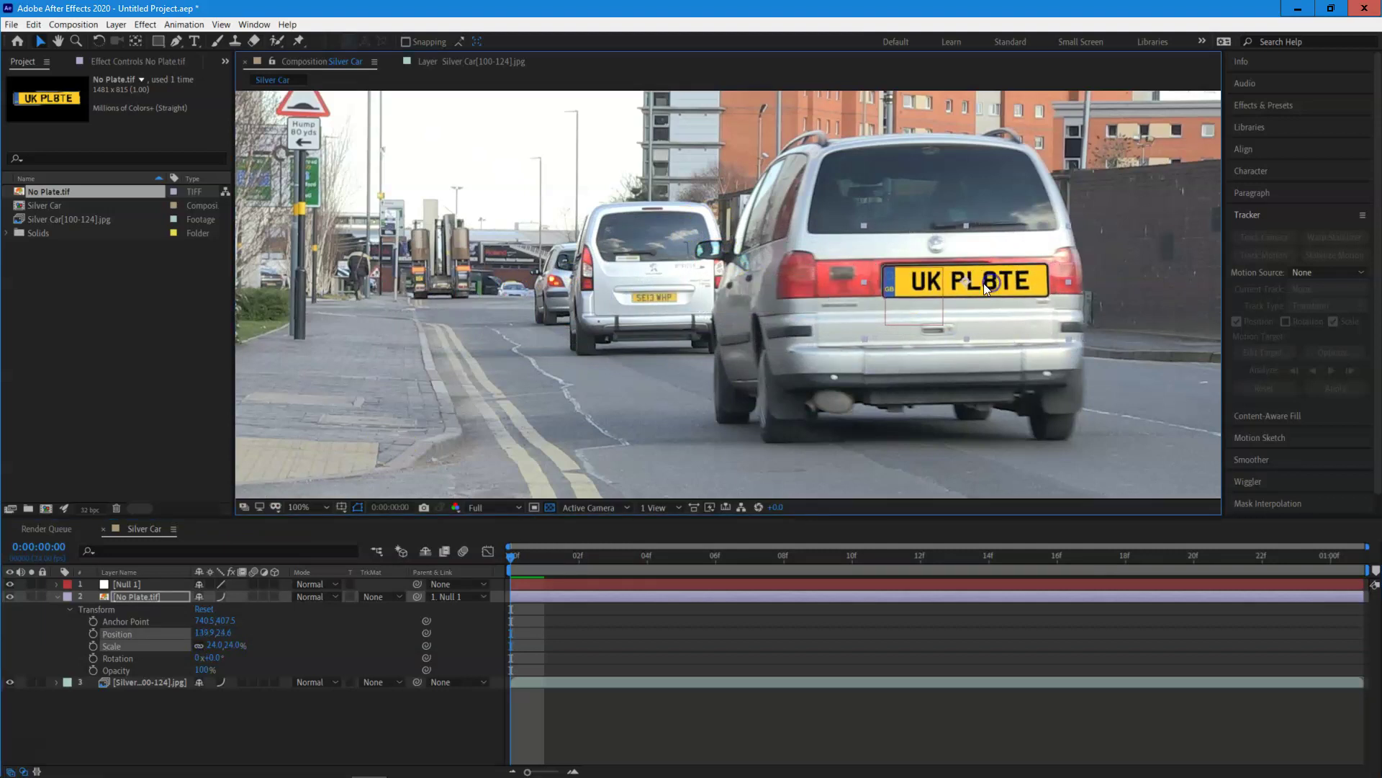
Set the replacement plate's scale to 15% and align it with the car's original number plate
click(232, 646)
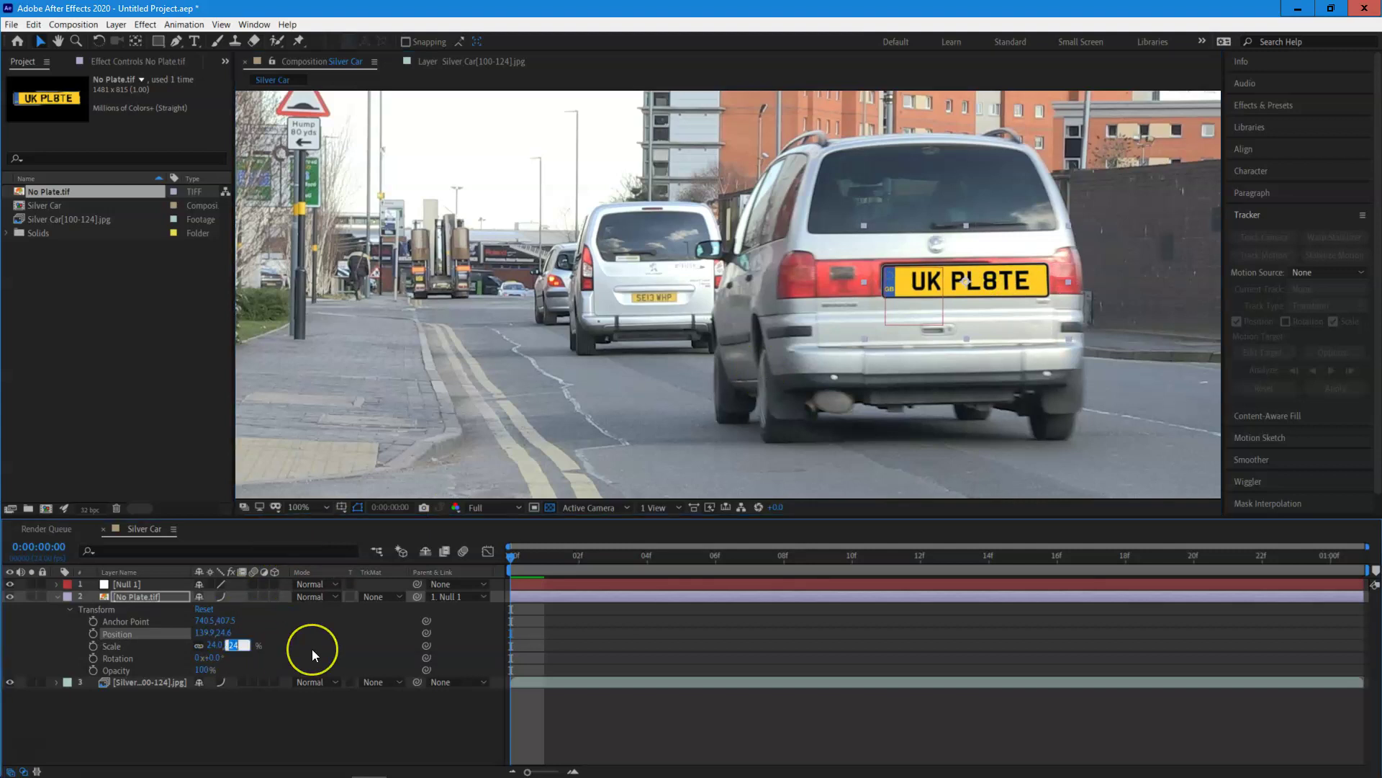
text(15)
key(Return)
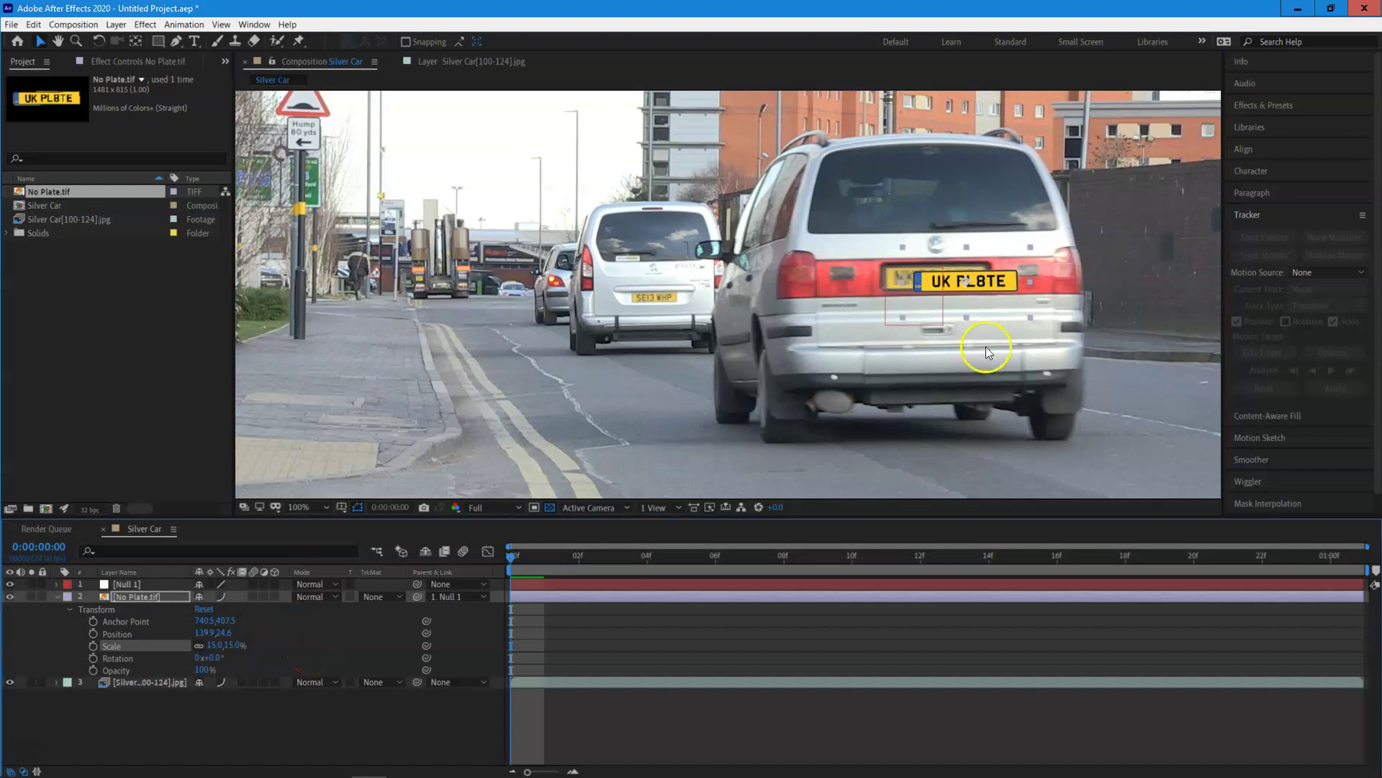
mouse_move(989, 282)
mouse_down()
mouse_move(959, 279)
mouse_move(971, 281)
mouse_up()
Try a 16% scale on the replacement plate and refine it to 15.3%, leaving the plate layer deselected
click(232, 645)
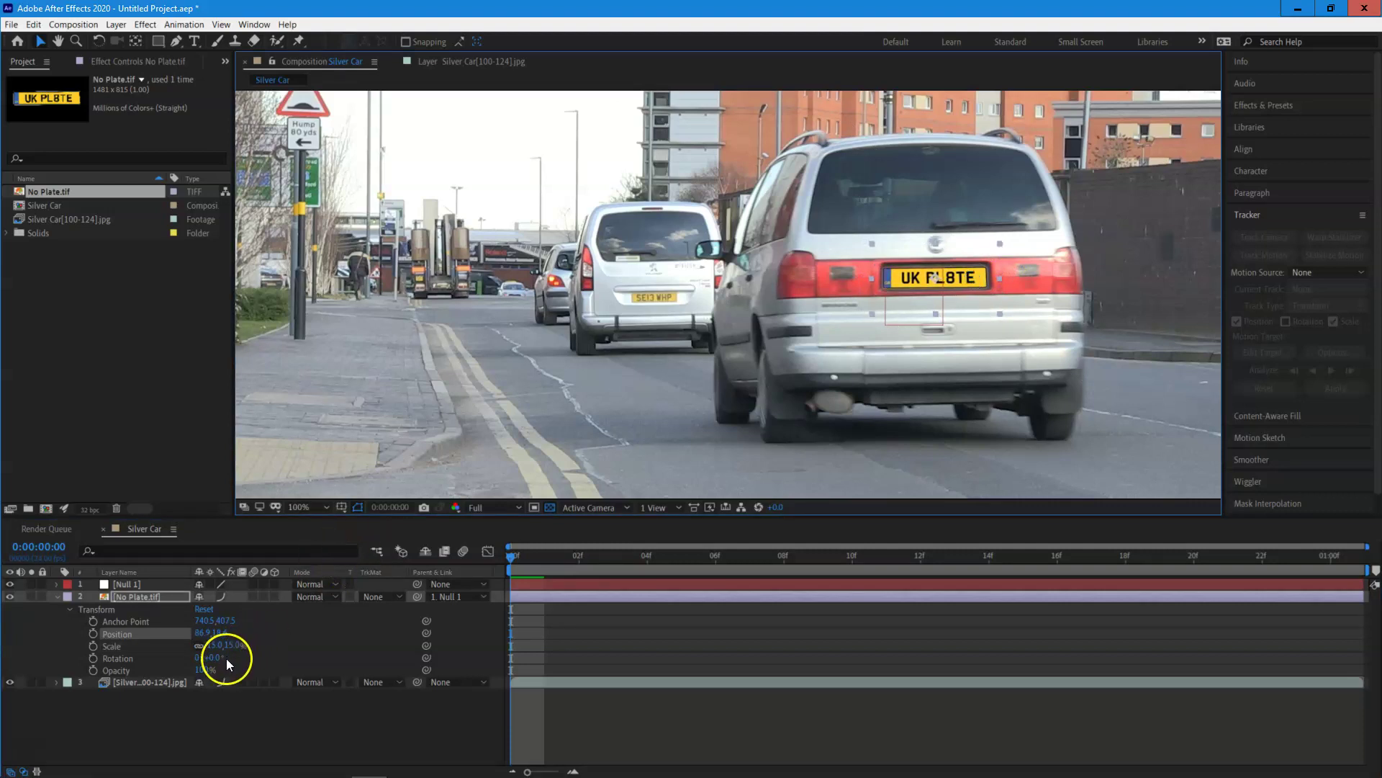
text(16)
key(Return)
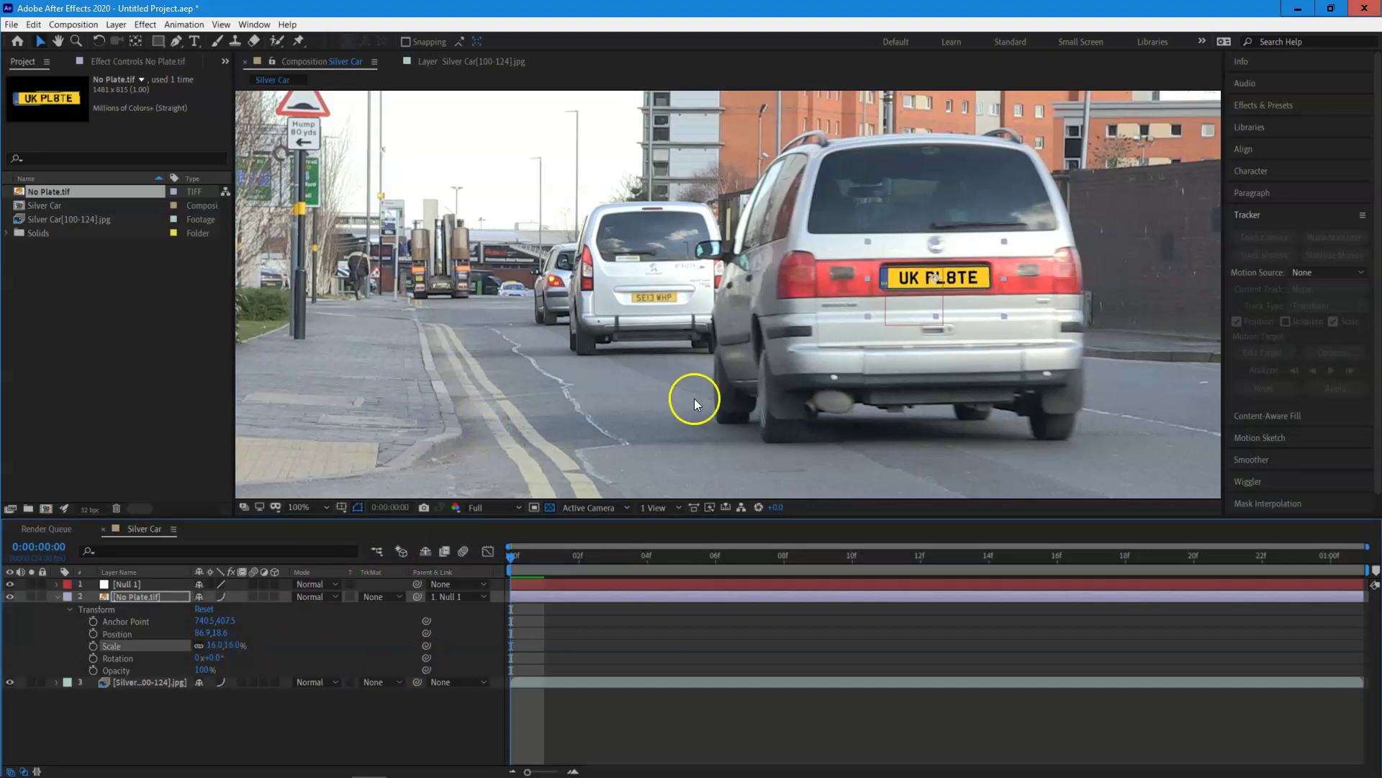
click(232, 646)
key(Return)
click(1064, 304)
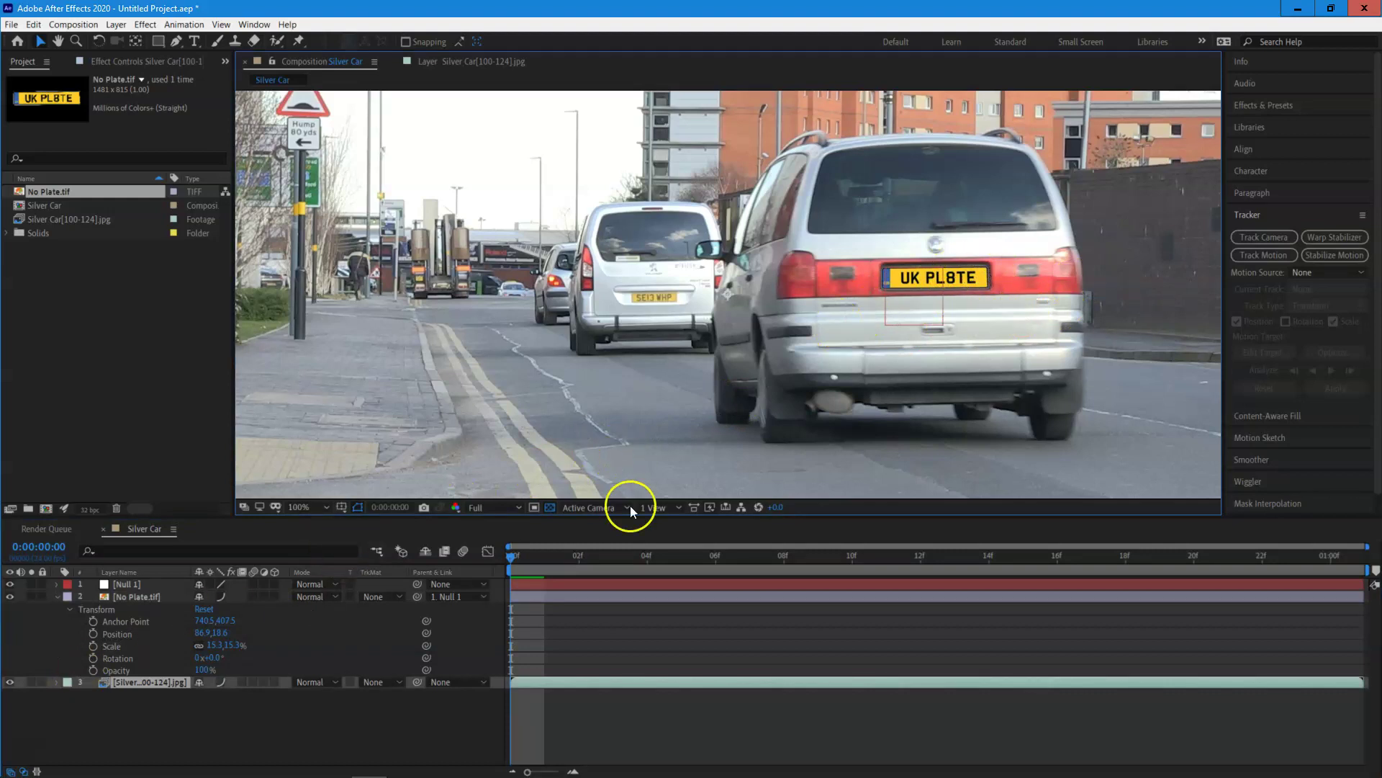
Play and scrub through the composition to check the replacement plate's fit on the moving car, returning to the first frame
key(space)
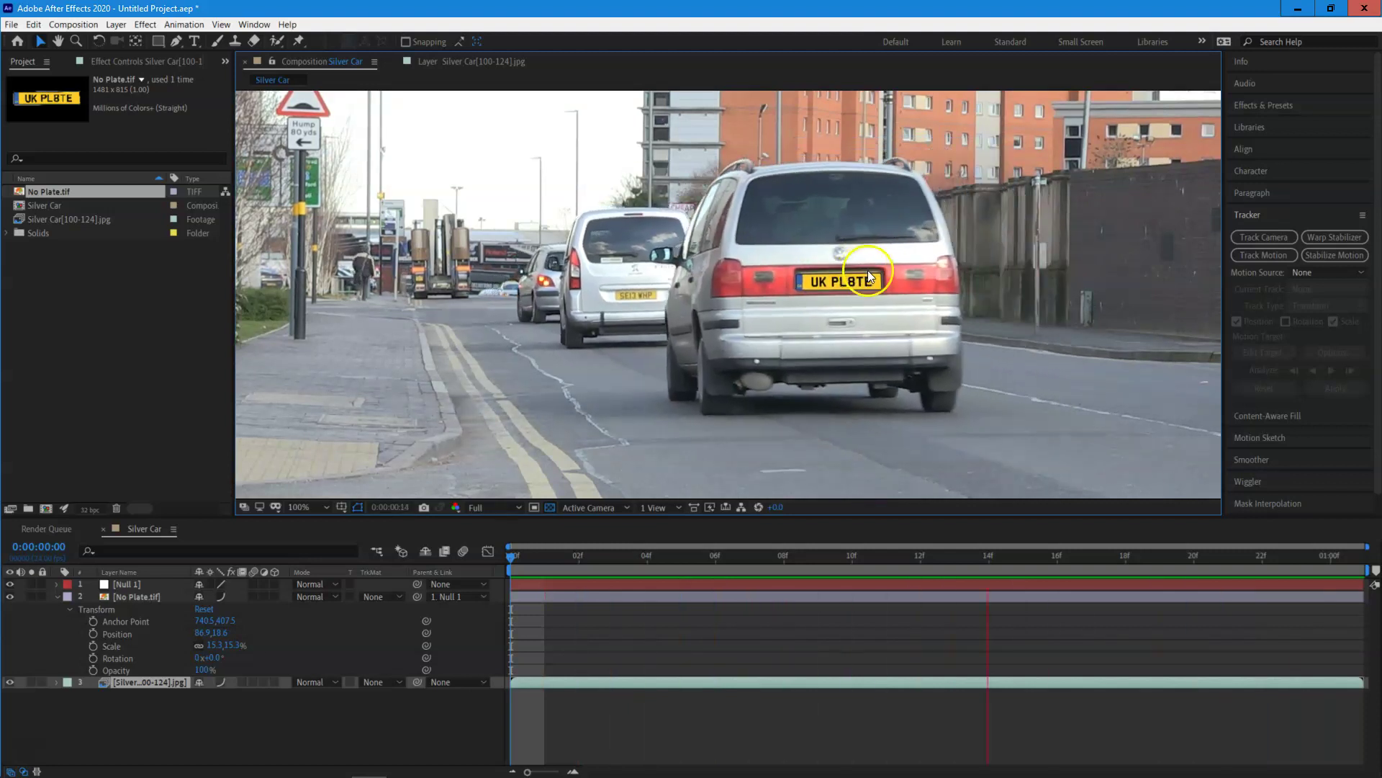
key(space)
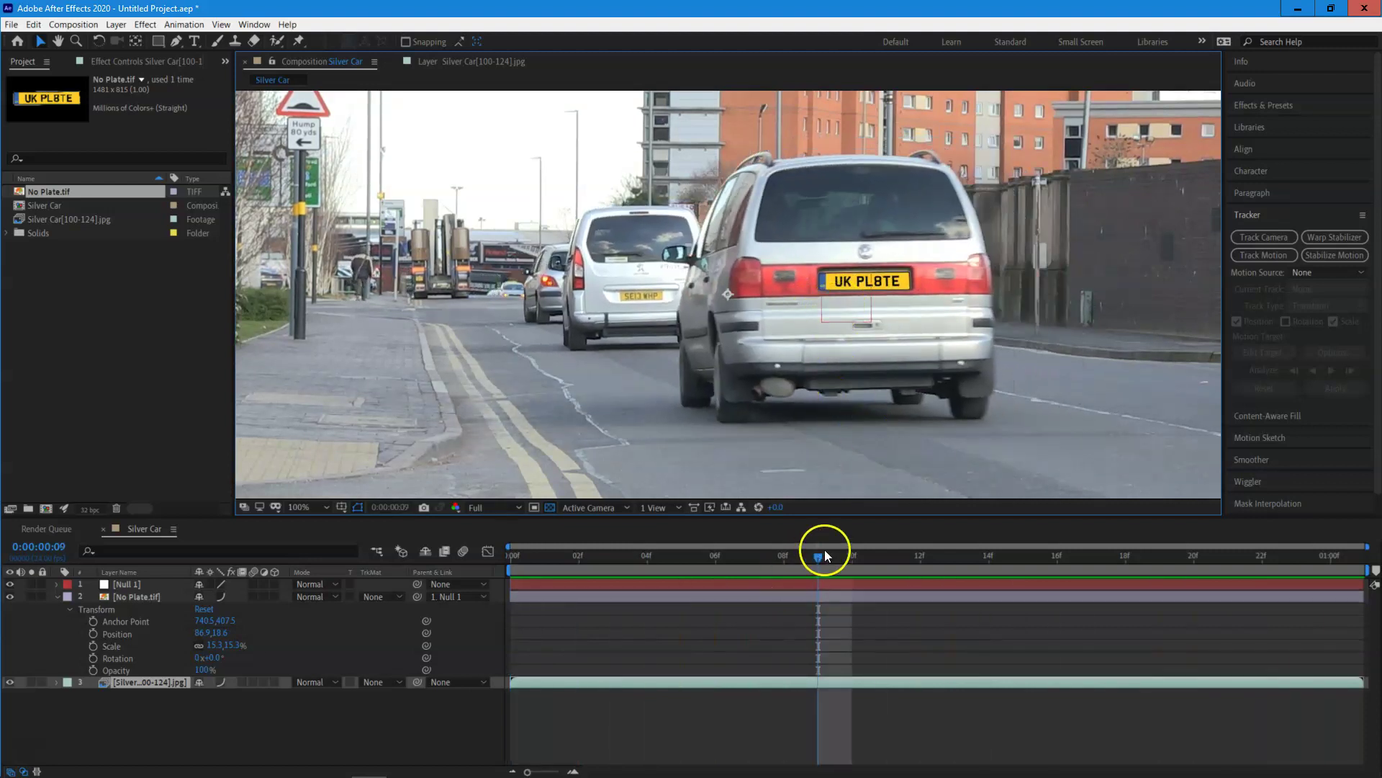
drag(710, 563, 498, 558)
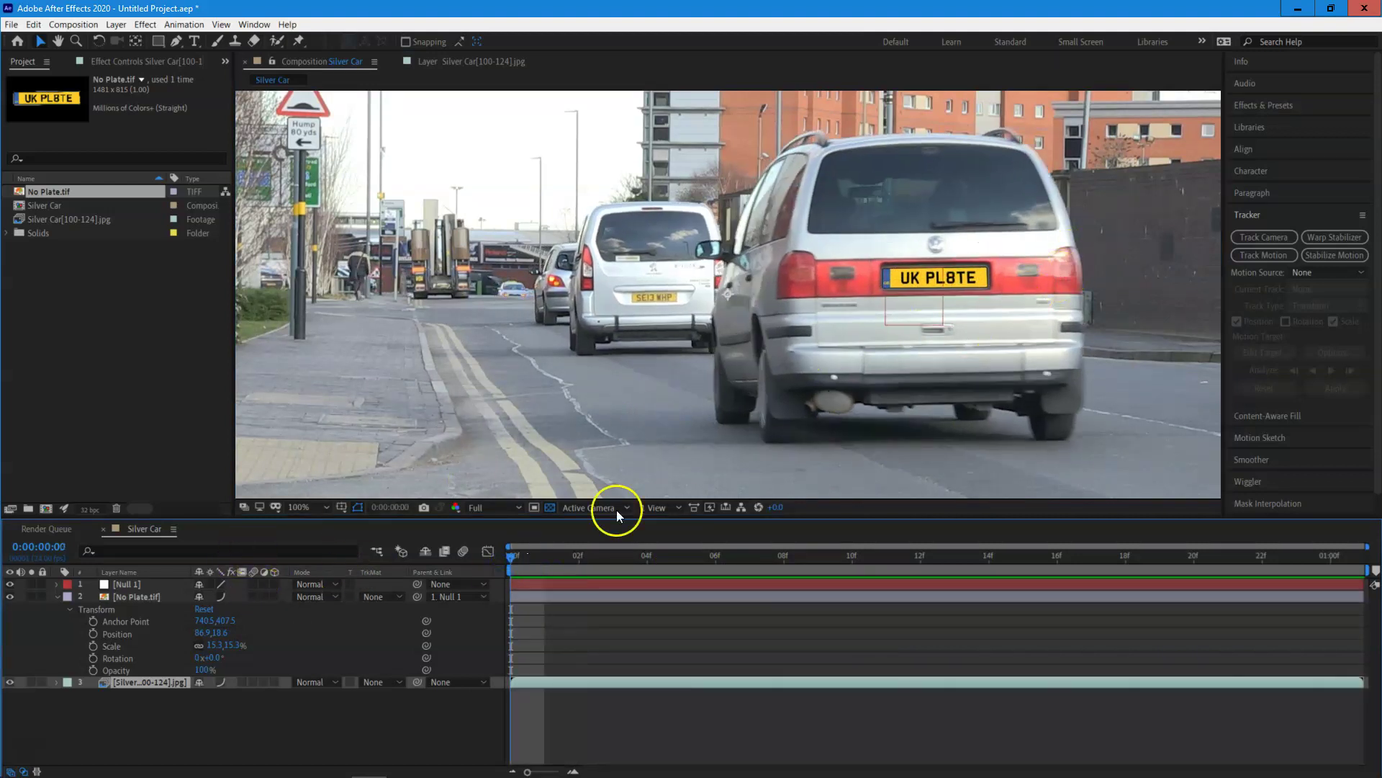
click(151, 596)
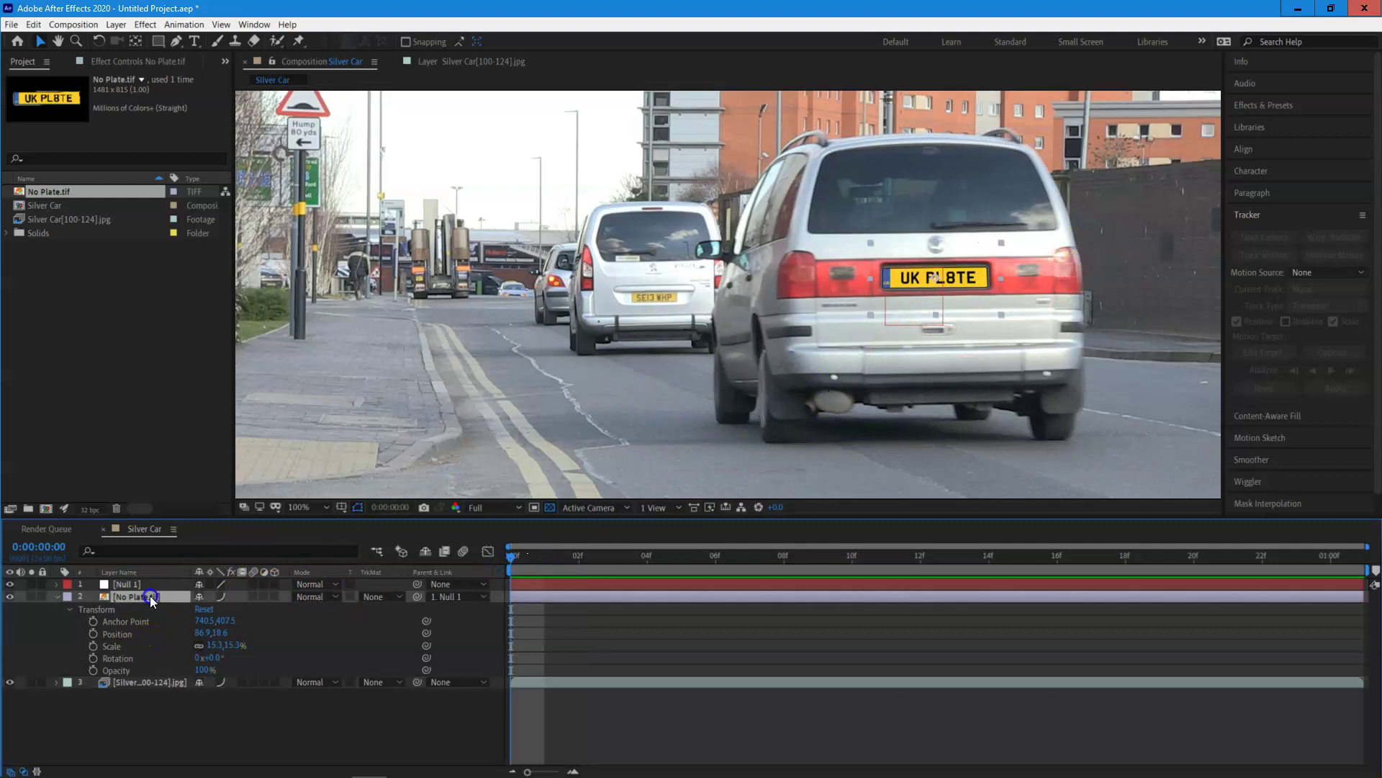
drag(555, 556, 467, 582)
key(Return)
click(1105, 310)
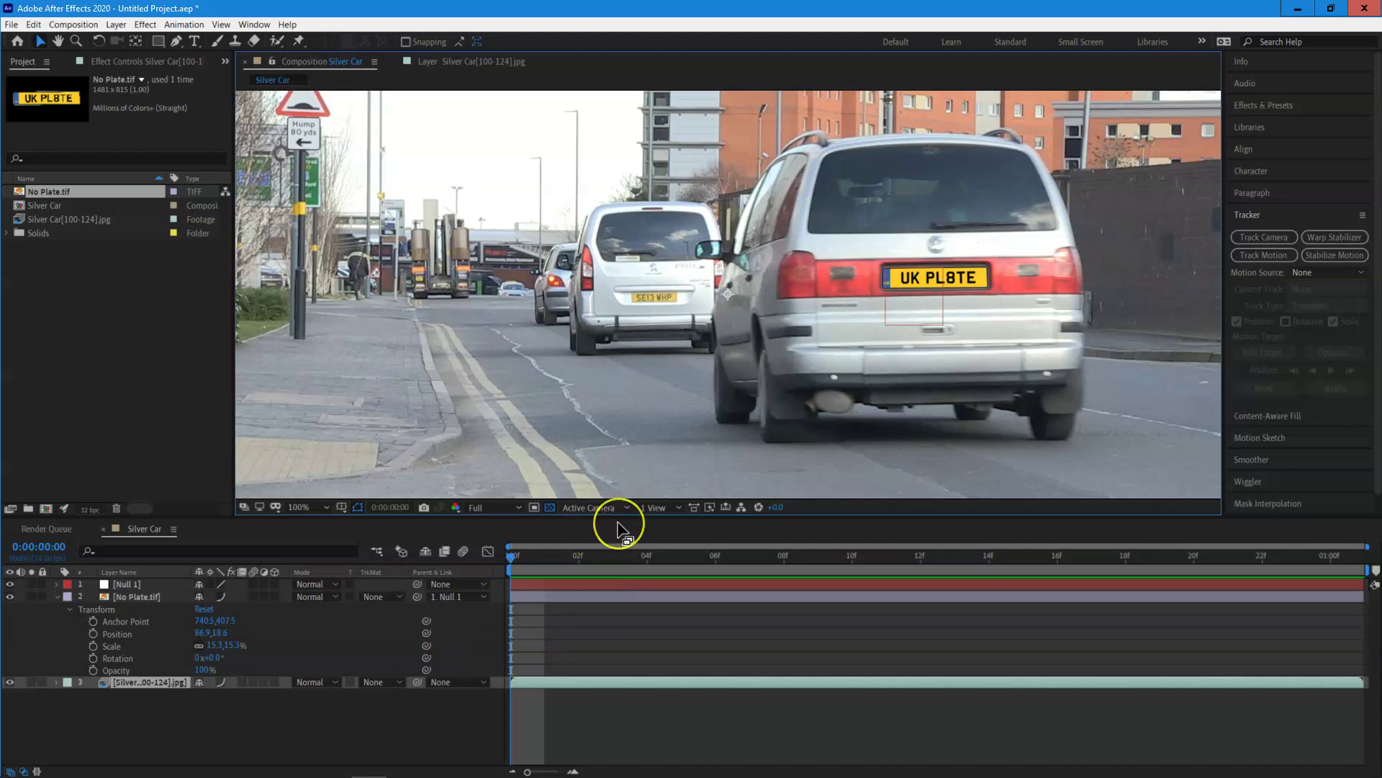
key(space)
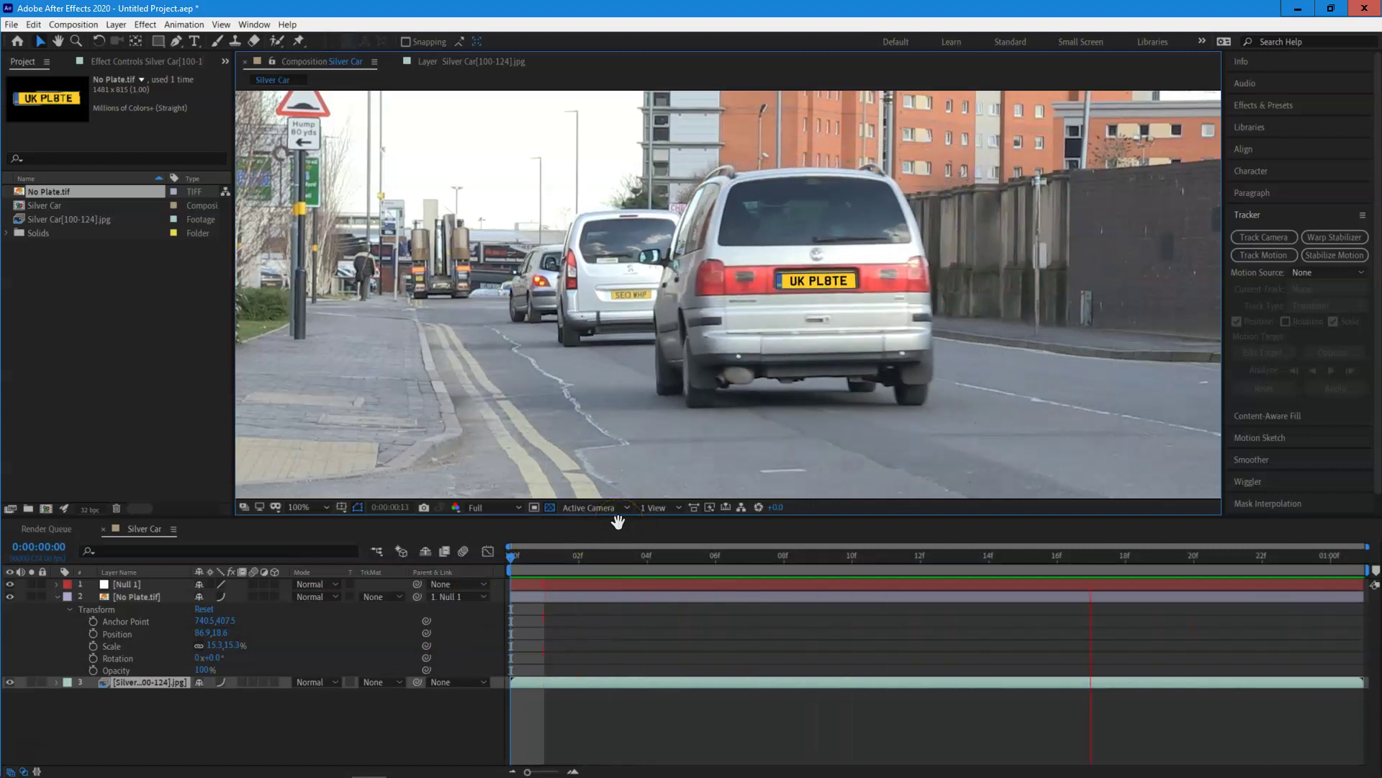
click(570, 576)
drag(571, 556, 1337, 579)
drag(919, 587, 494, 608)
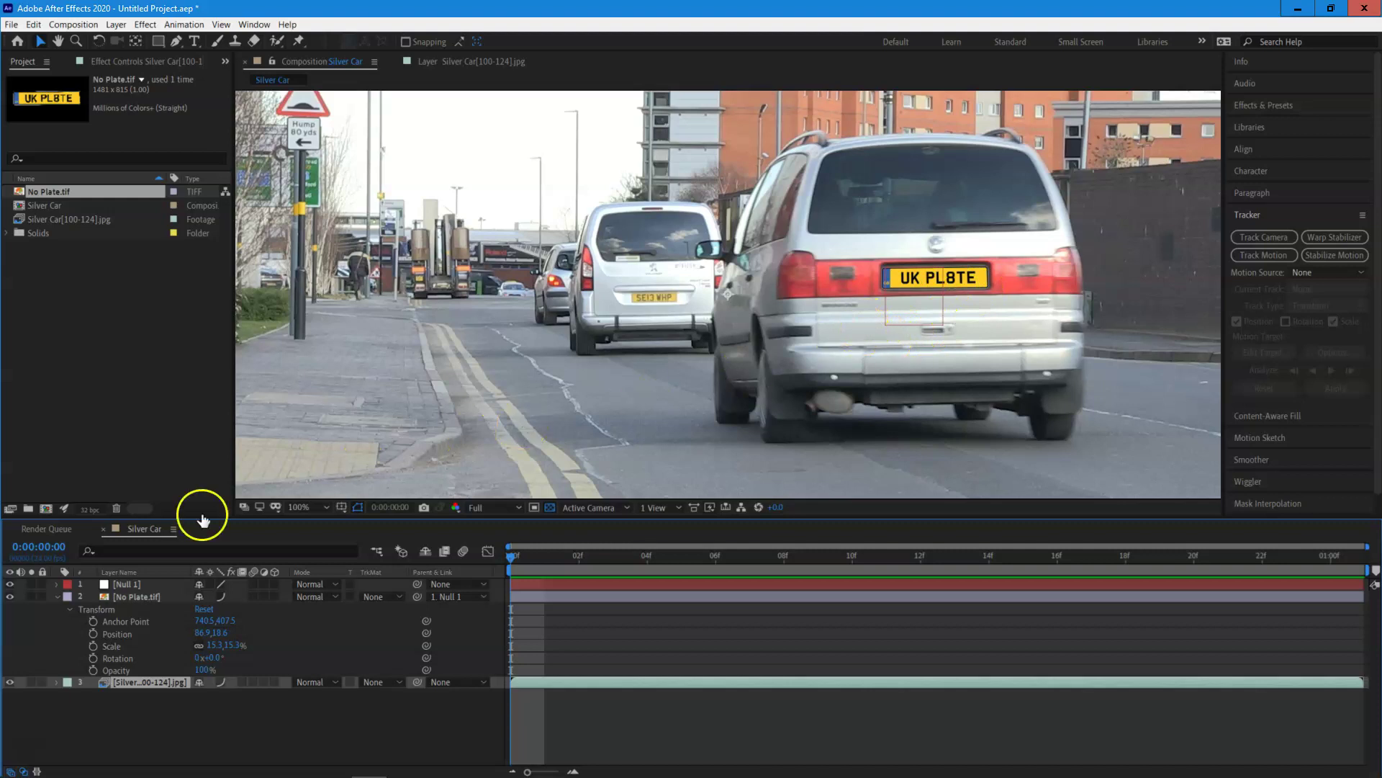
Toggle the No Plate.tif layer's visibility to compare its colour and sharpness with the original number plate
click(10, 597)
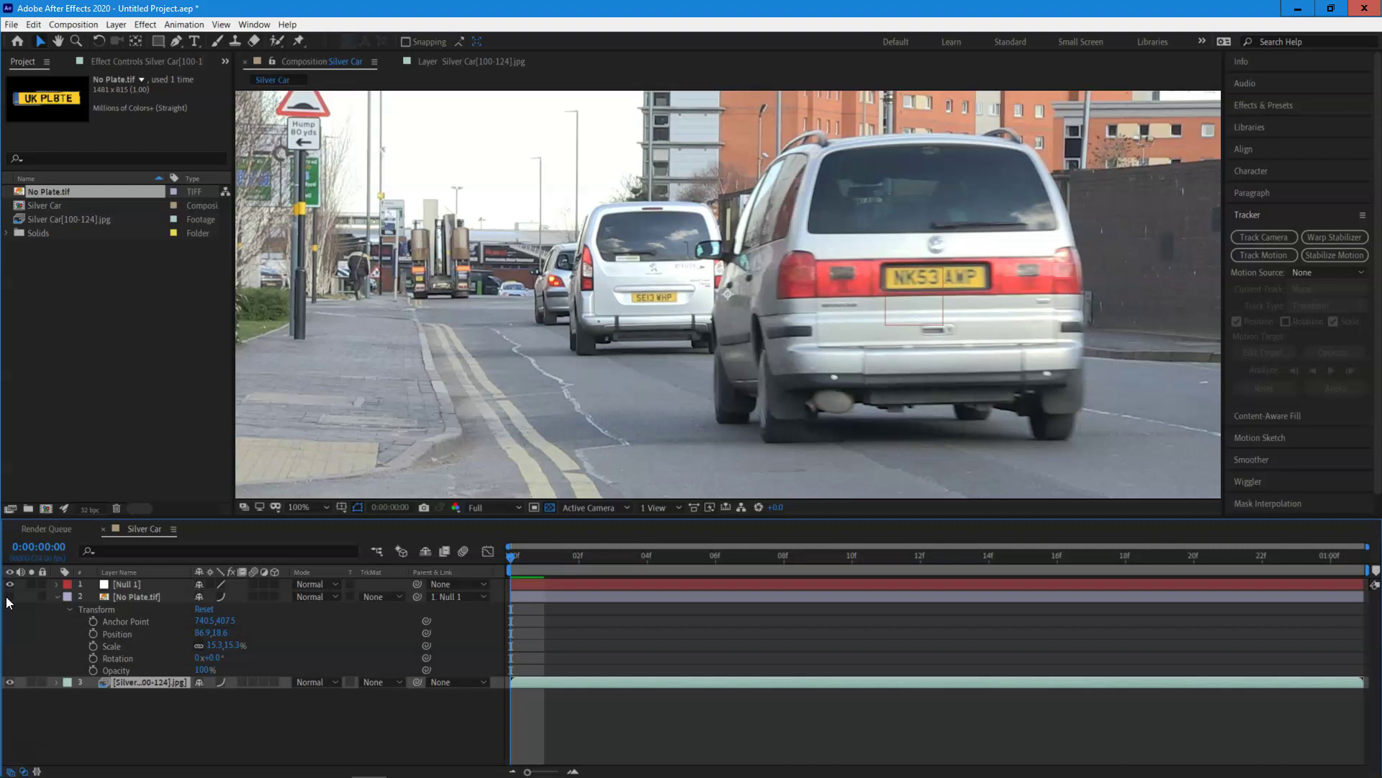
click(9, 597)
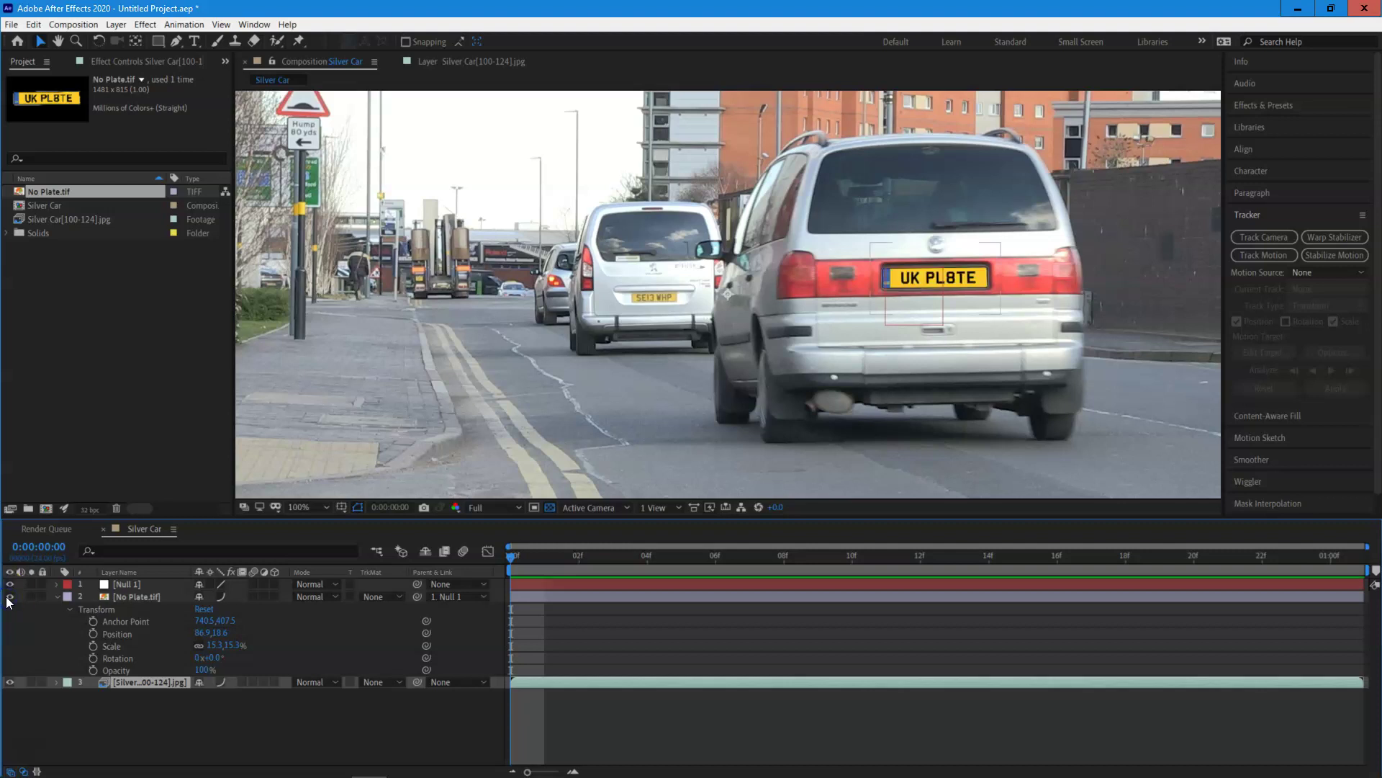
click(11, 597)
click(11, 596)
click(10, 597)
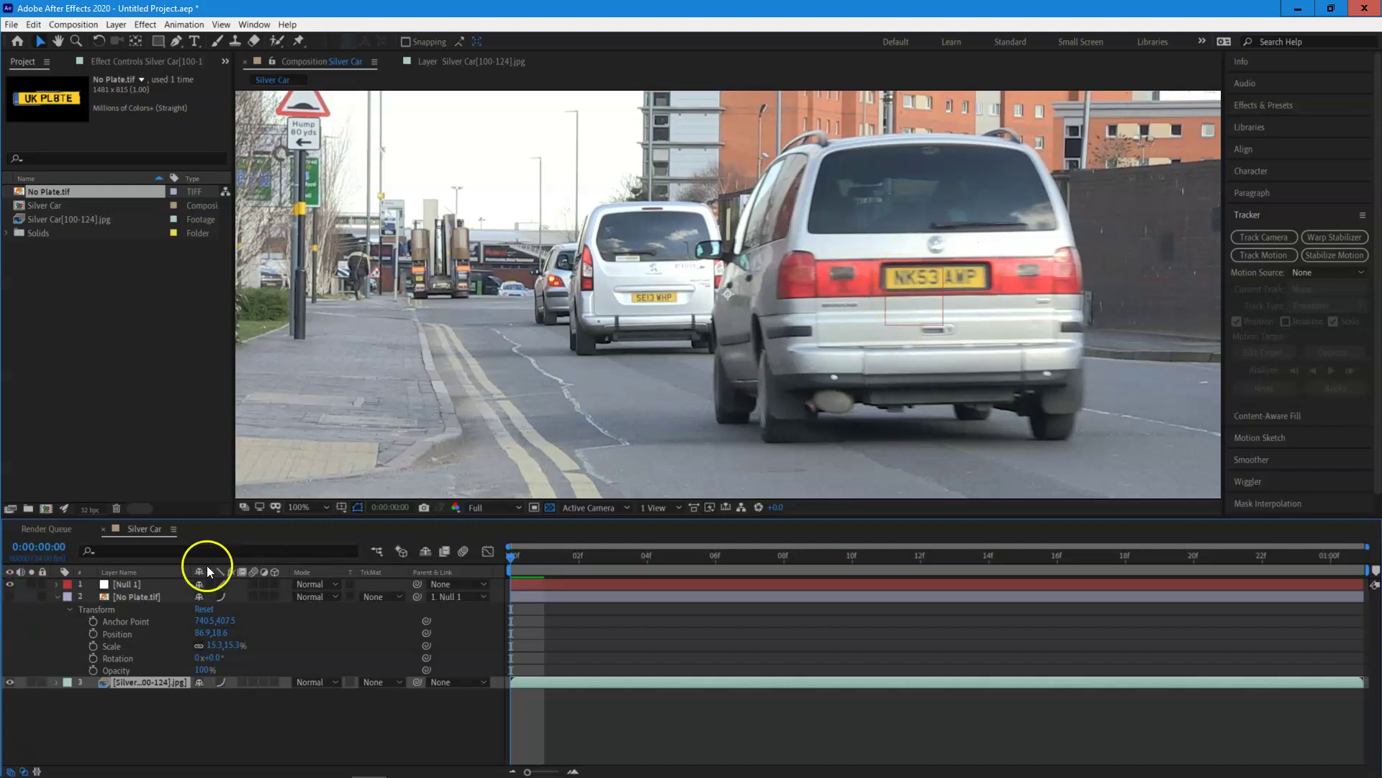
click(10, 597)
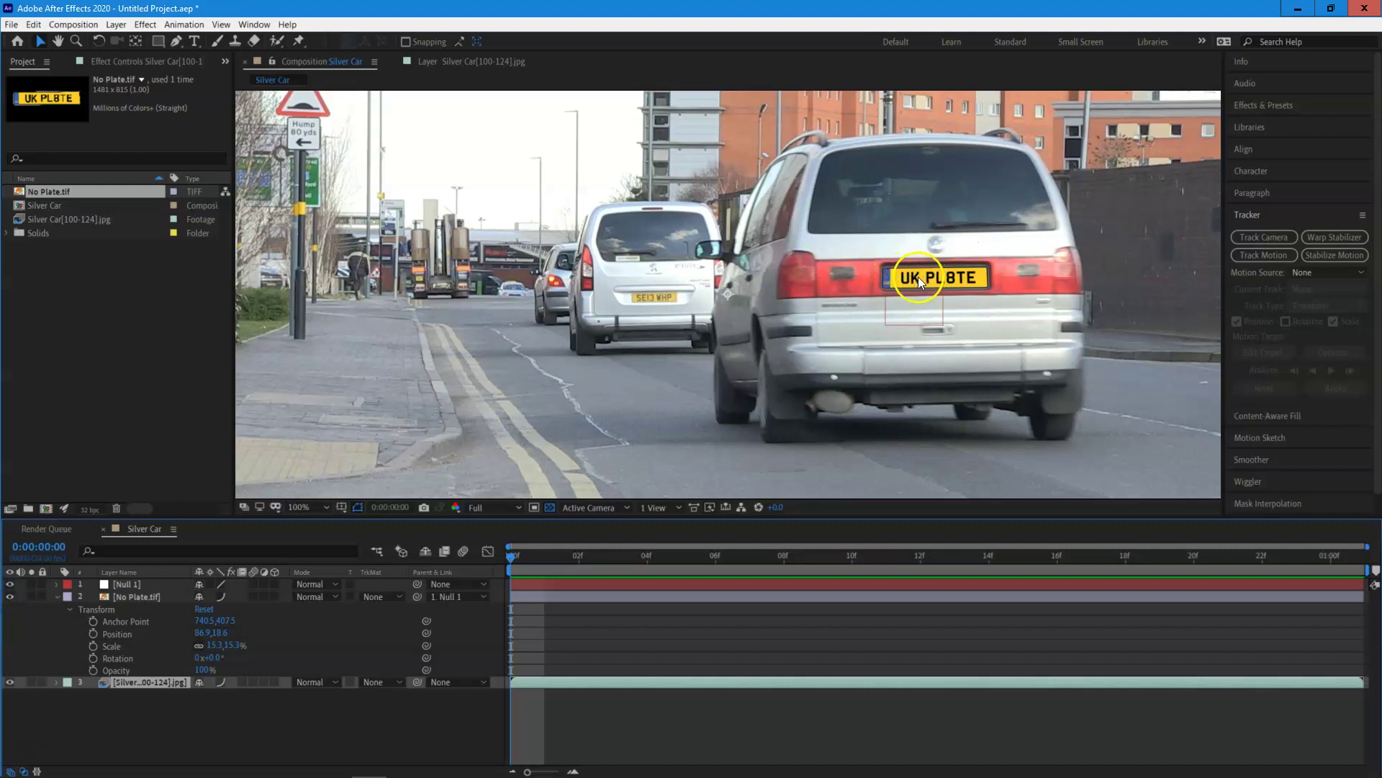
click(10, 597)
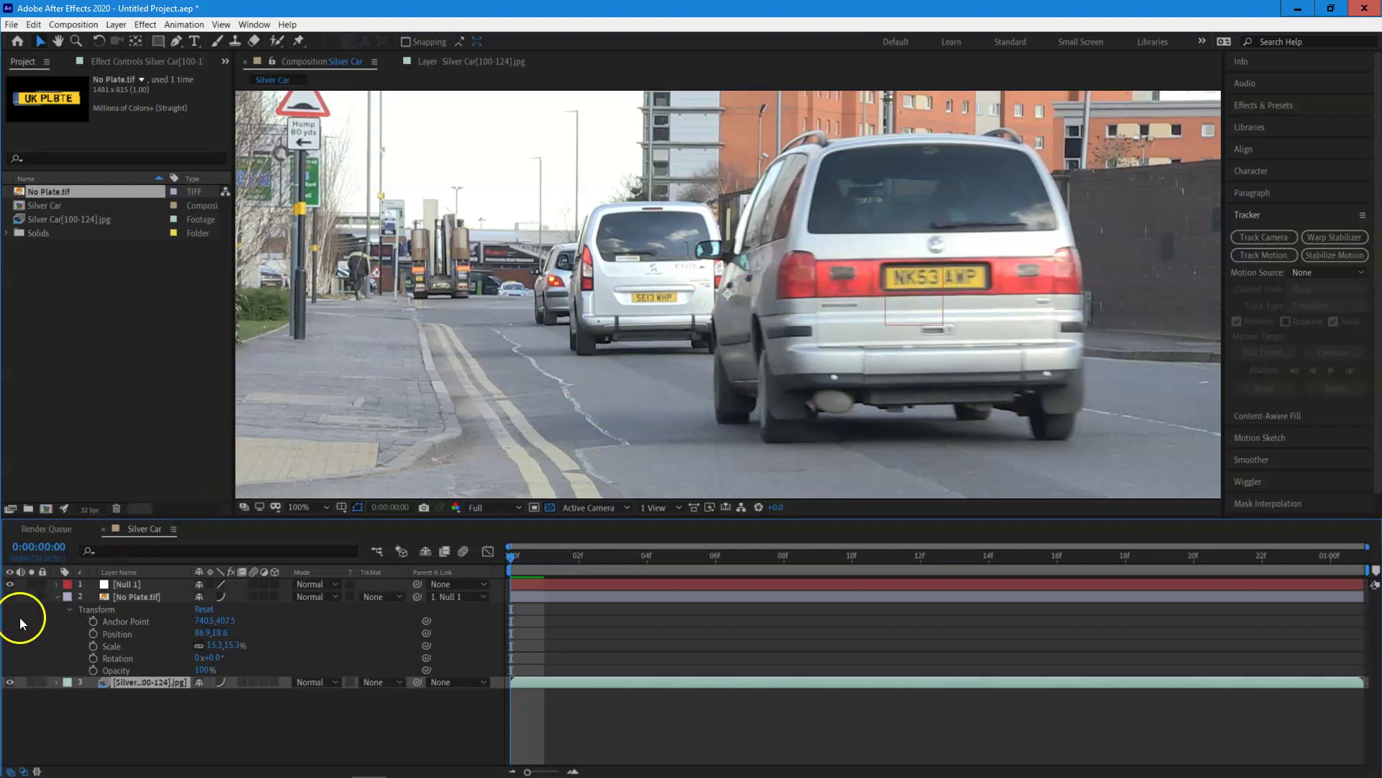
click(9, 596)
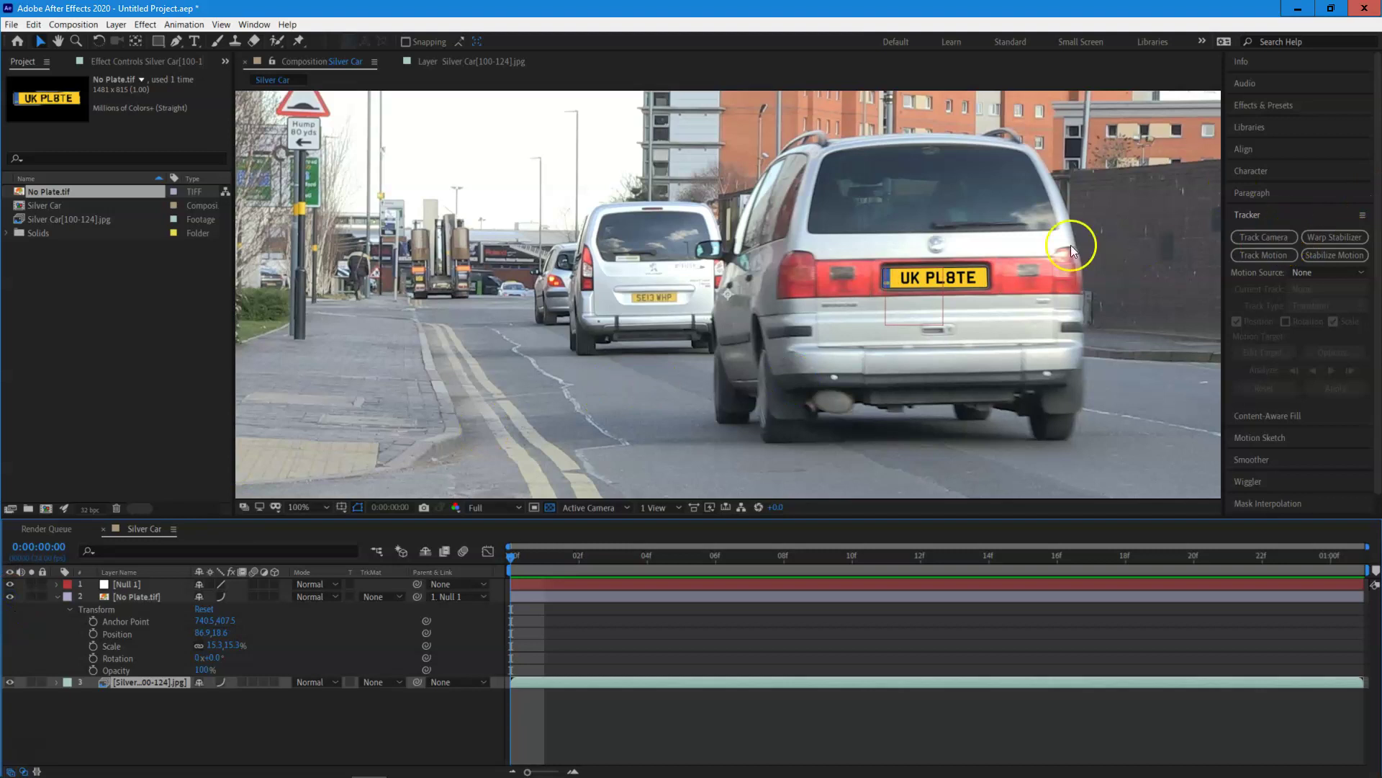
Search the effects for "curves" and apply the Curves effect to the No Plate.tif layer
click(1276, 105)
click(1269, 124)
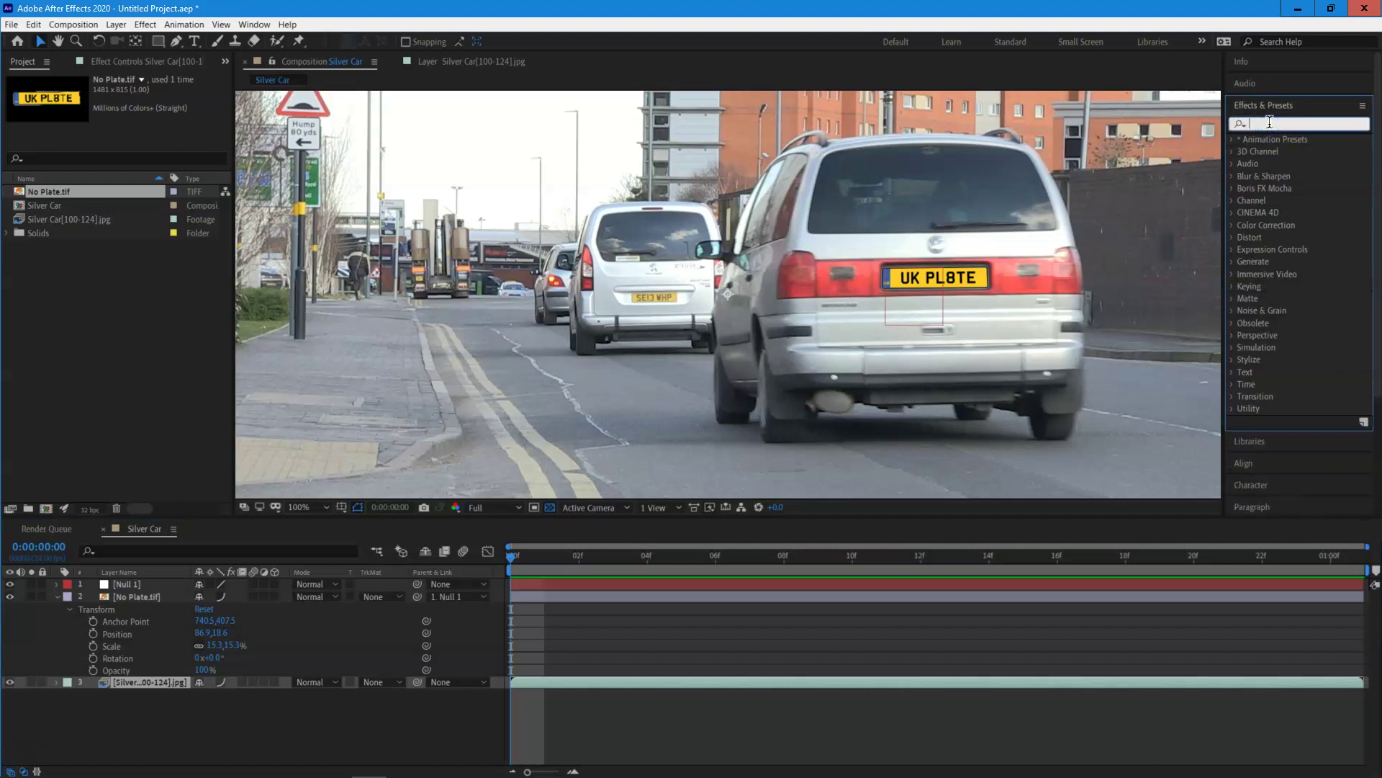
text(curves)
click(1287, 142)
drag(1288, 189, 137, 596)
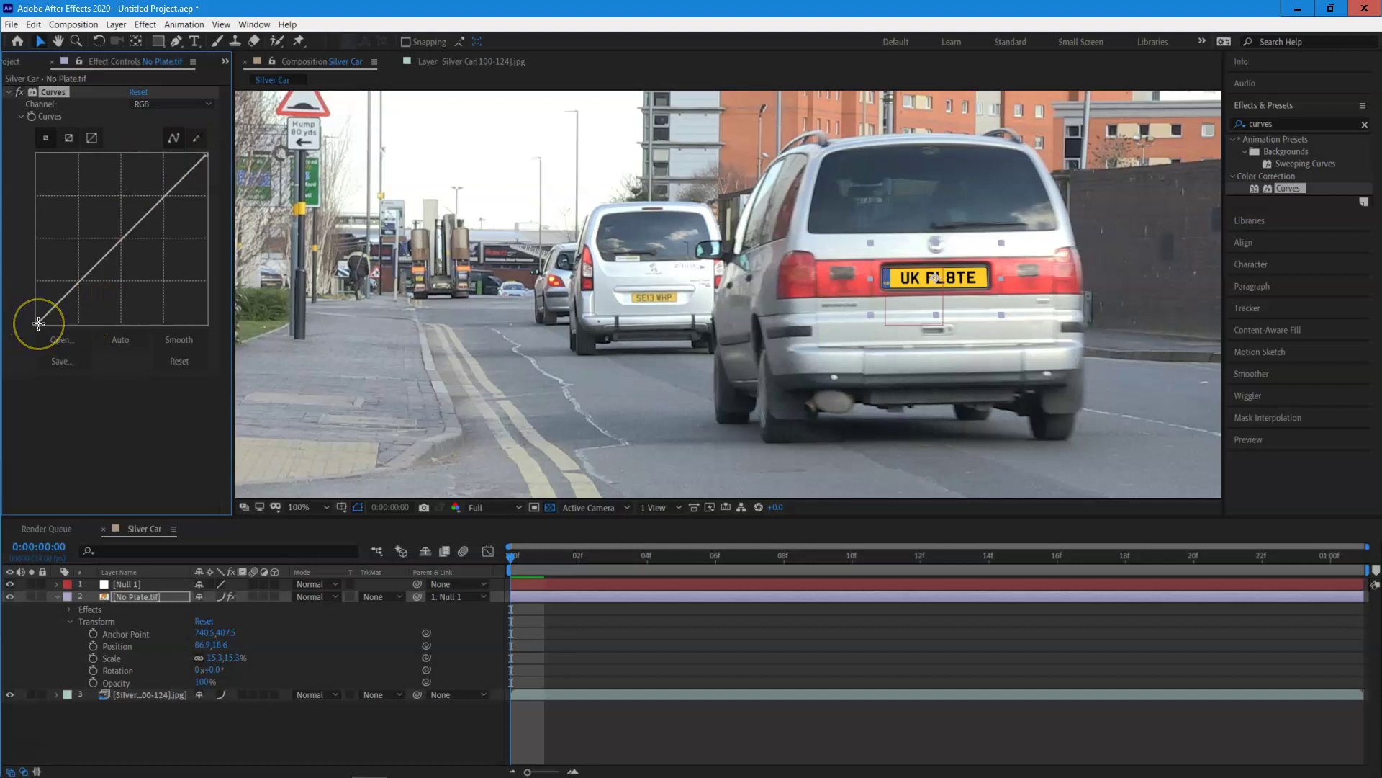
Raise the RGB curve's black point and lower its white point, comparing the plate with the original by toggling its visibility
drag(38, 324, 31, 266)
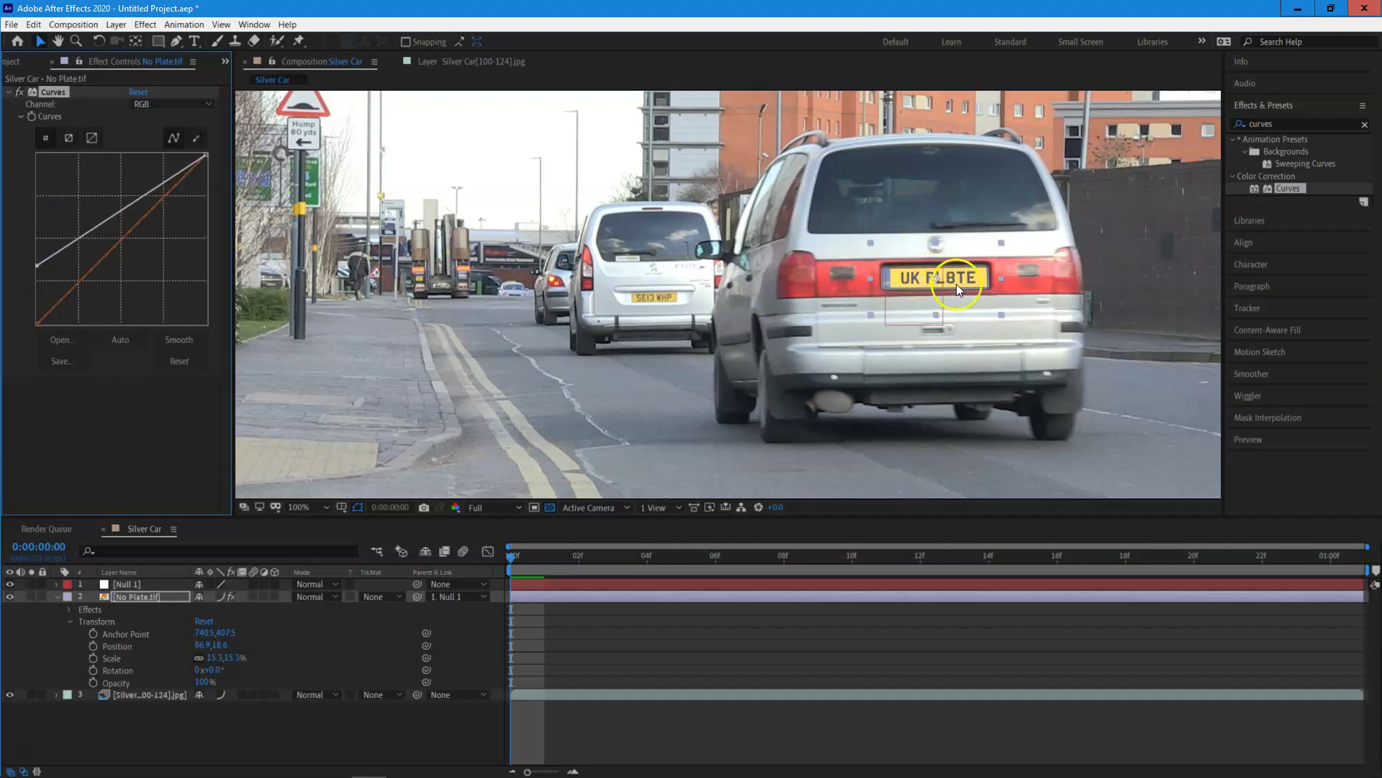
drag(205, 153, 204, 172)
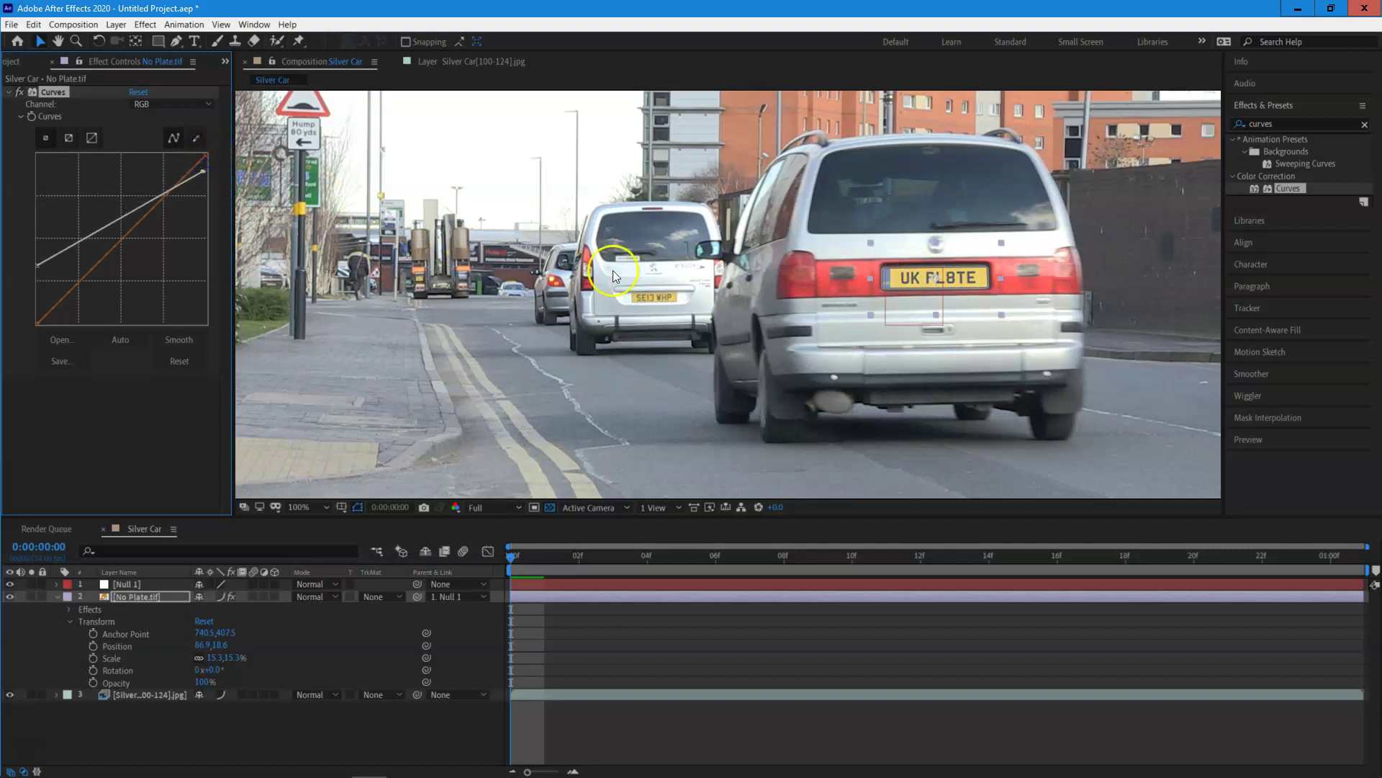
click(11, 598)
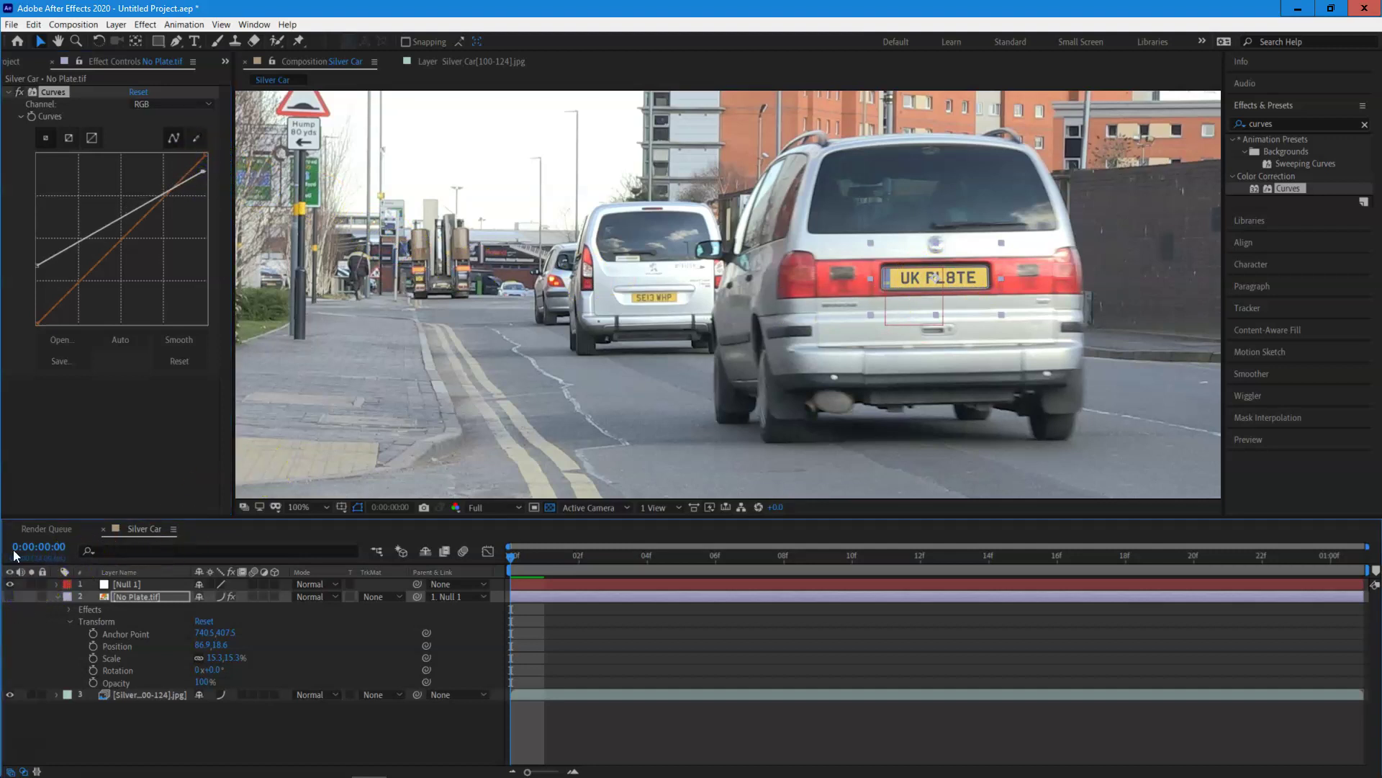
click(10, 596)
click(11, 596)
click(15, 555)
click(11, 597)
Lower the RGB curve's black point slightly to darken the lettering, and compare the plate with the original again
drag(36, 266, 37, 279)
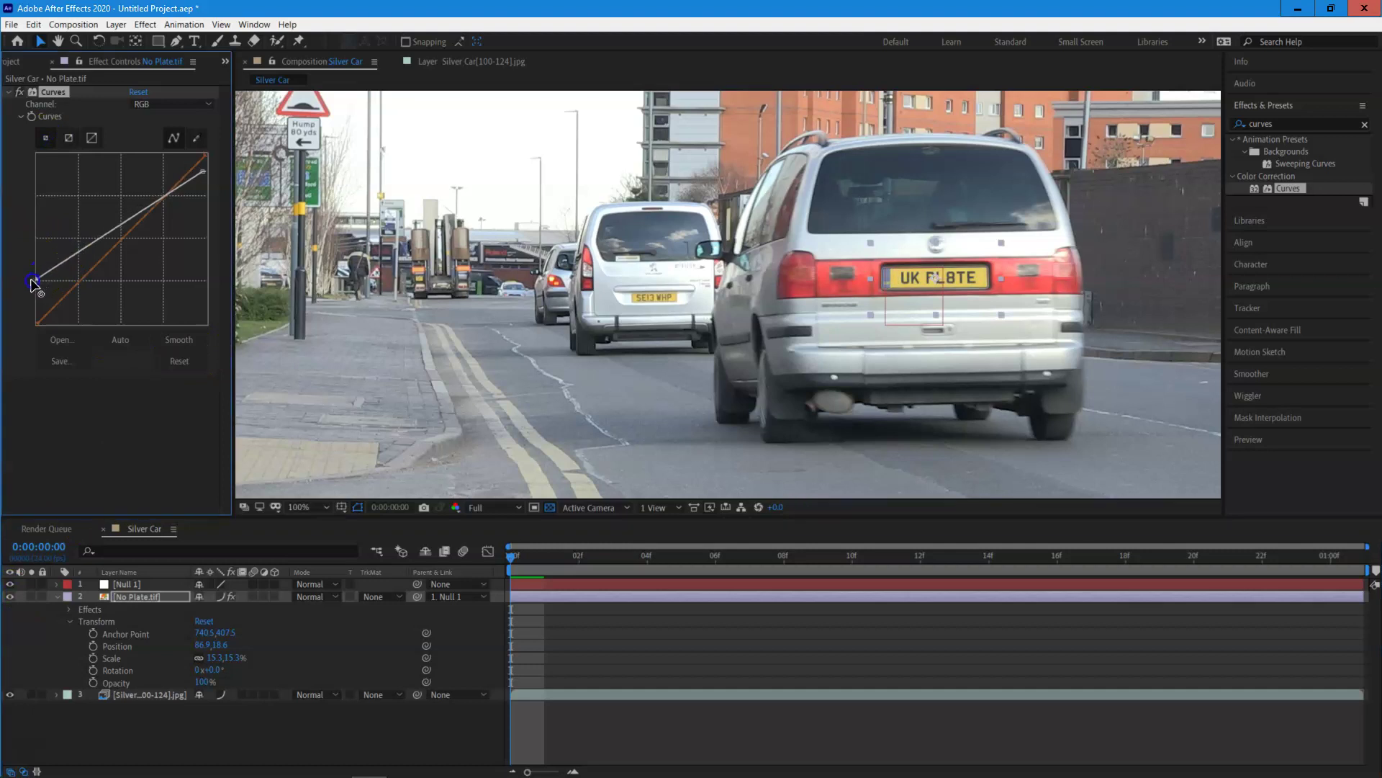
click(11, 597)
click(11, 597)
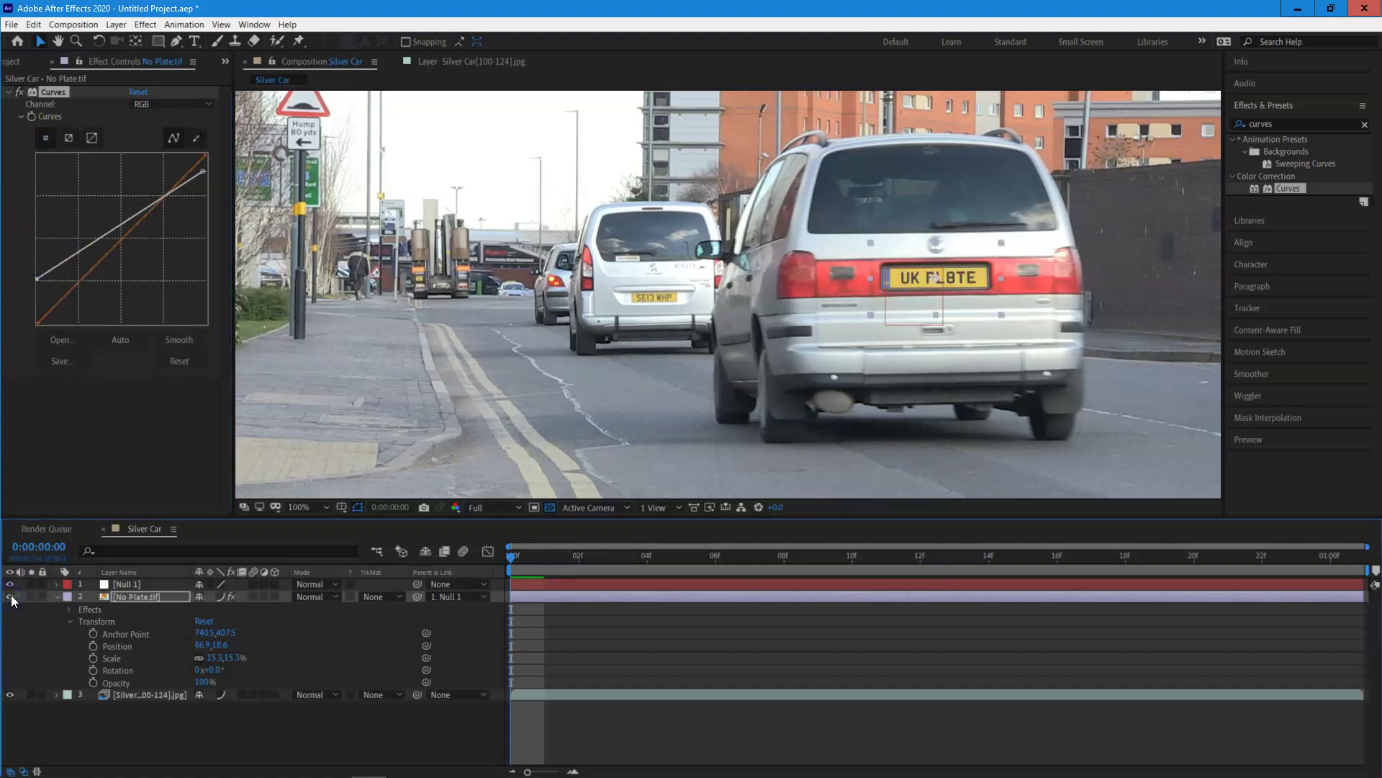
click(9, 597)
click(10, 597)
Search the effects for "blur" and apply Directional Blur to the No Plate.tif layer
click(1291, 123)
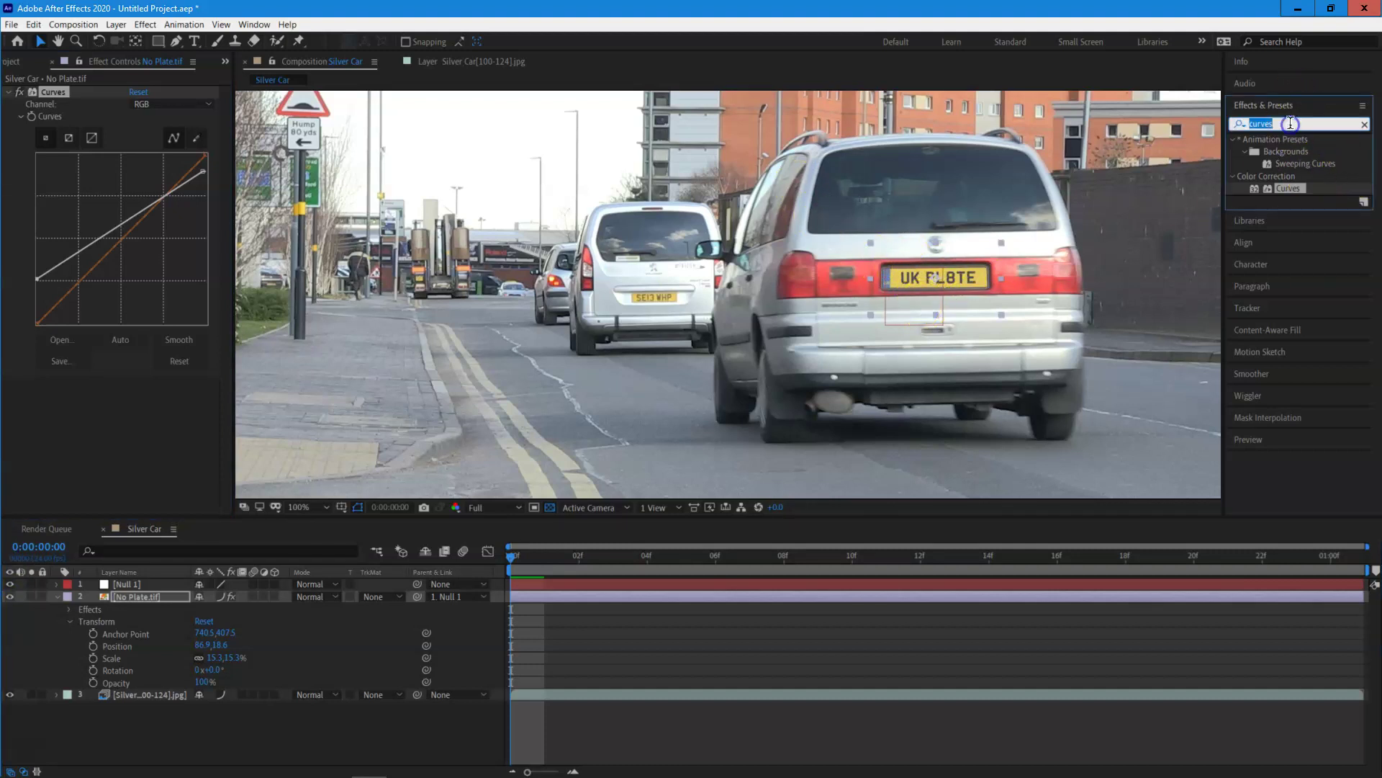
key(BackSpace)
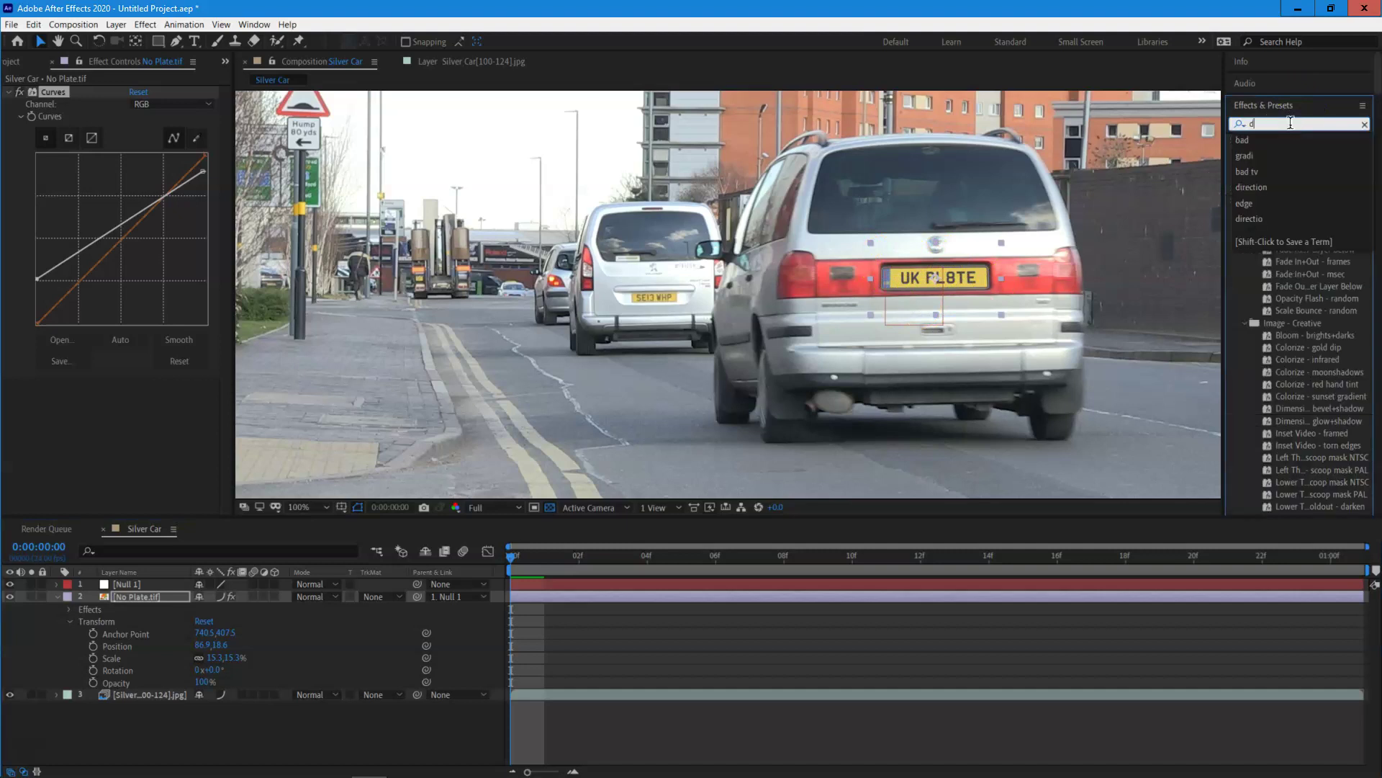
text(blur)
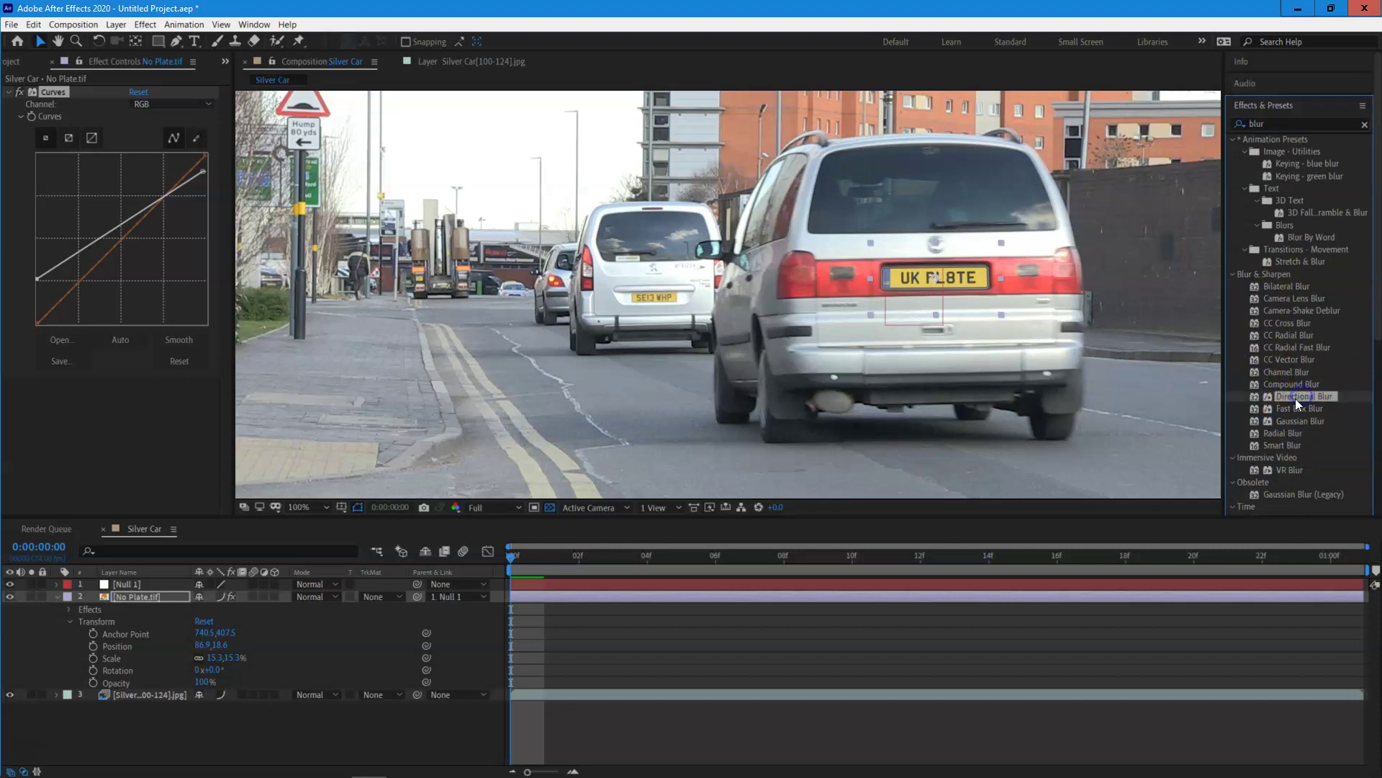
drag(1295, 396, 154, 597)
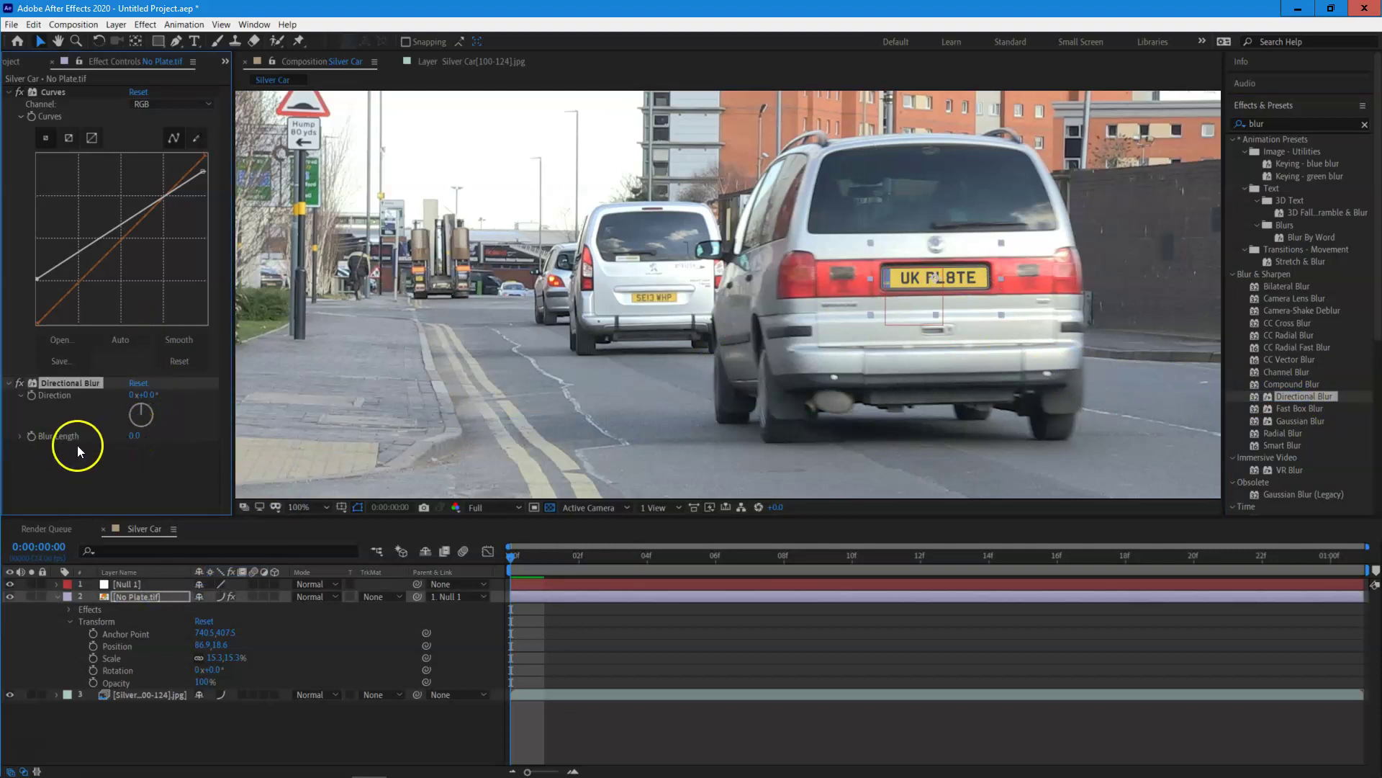
Set the Directional Blur's length to 97.6 and its direction to 90°
drag(135, 441, 801, 403)
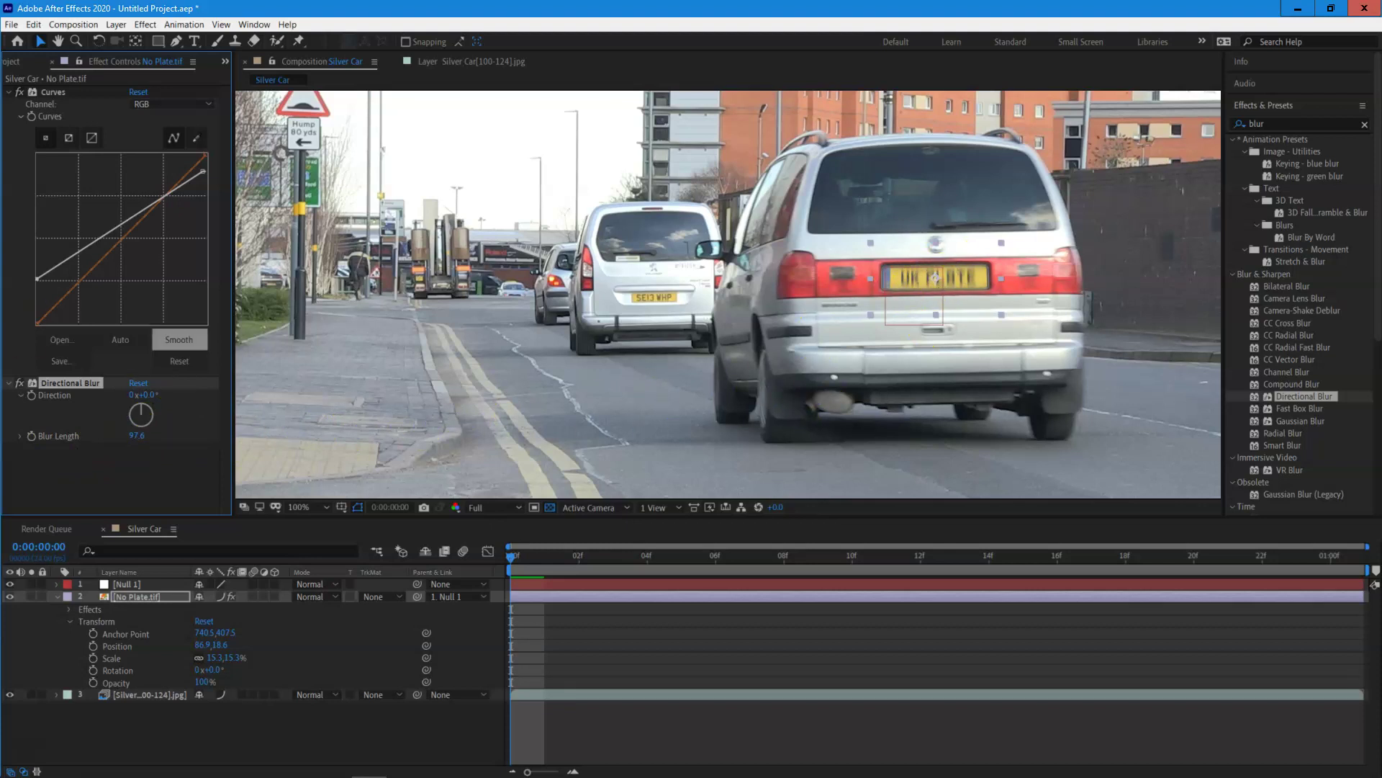
mouse_move(142, 410)
mouse_down()
mouse_move(144, 427)
mouse_move(101, 434)
mouse_move(122, 437)
mouse_move(147, 411)
mouse_up()
click(152, 396)
text(90)
key(Return)
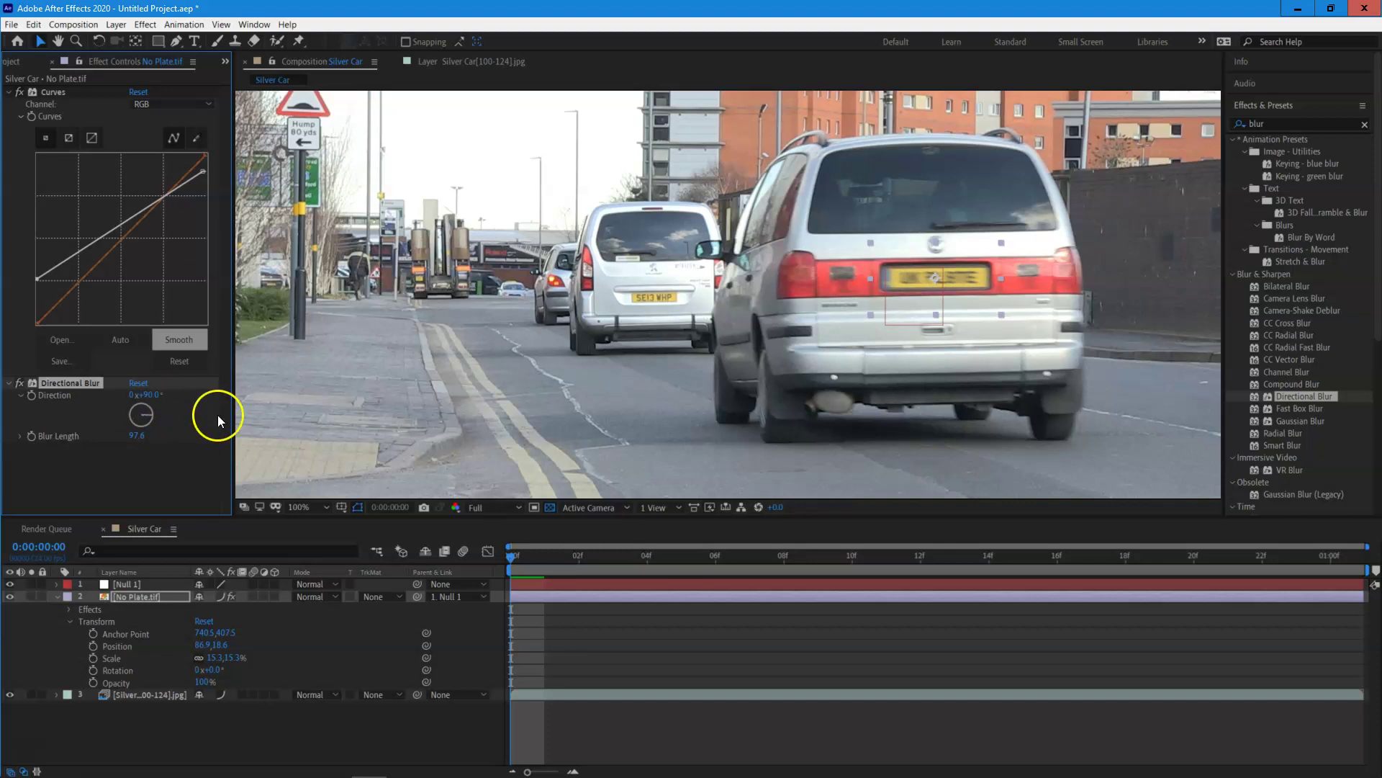
Set the Directional Blur's length to 30 and compare the plate with the original by toggling the No Plate.tif layer's visibility
click(127, 437)
text(30)
key(Return)
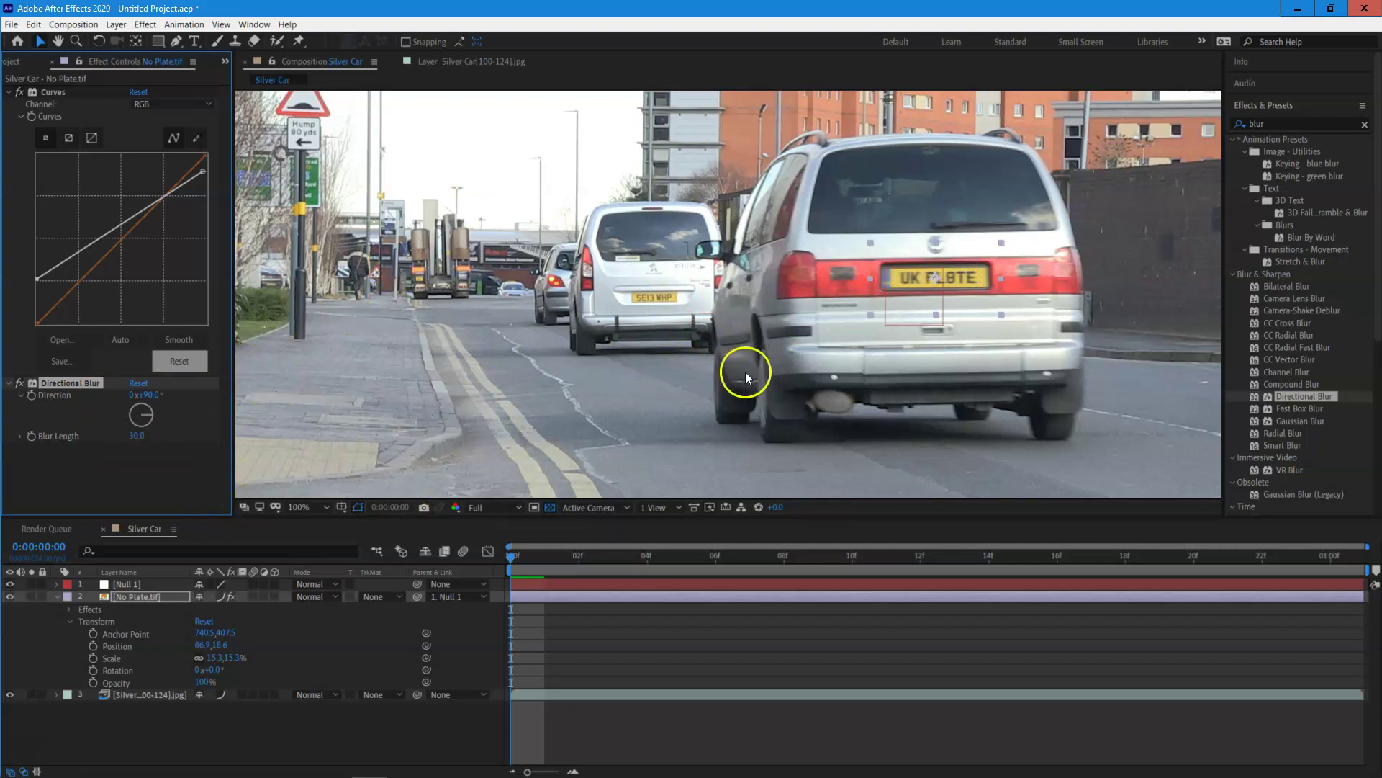
click(21, 385)
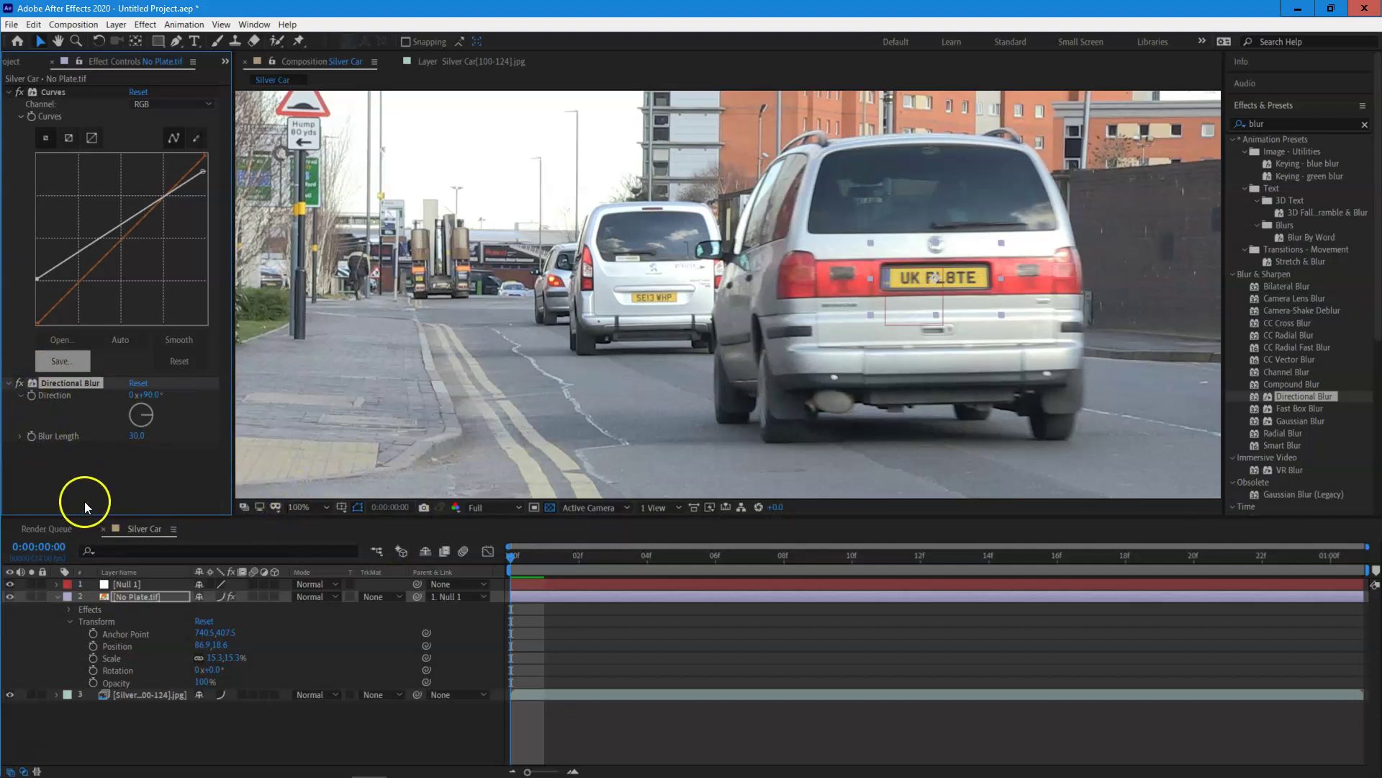
click(659, 385)
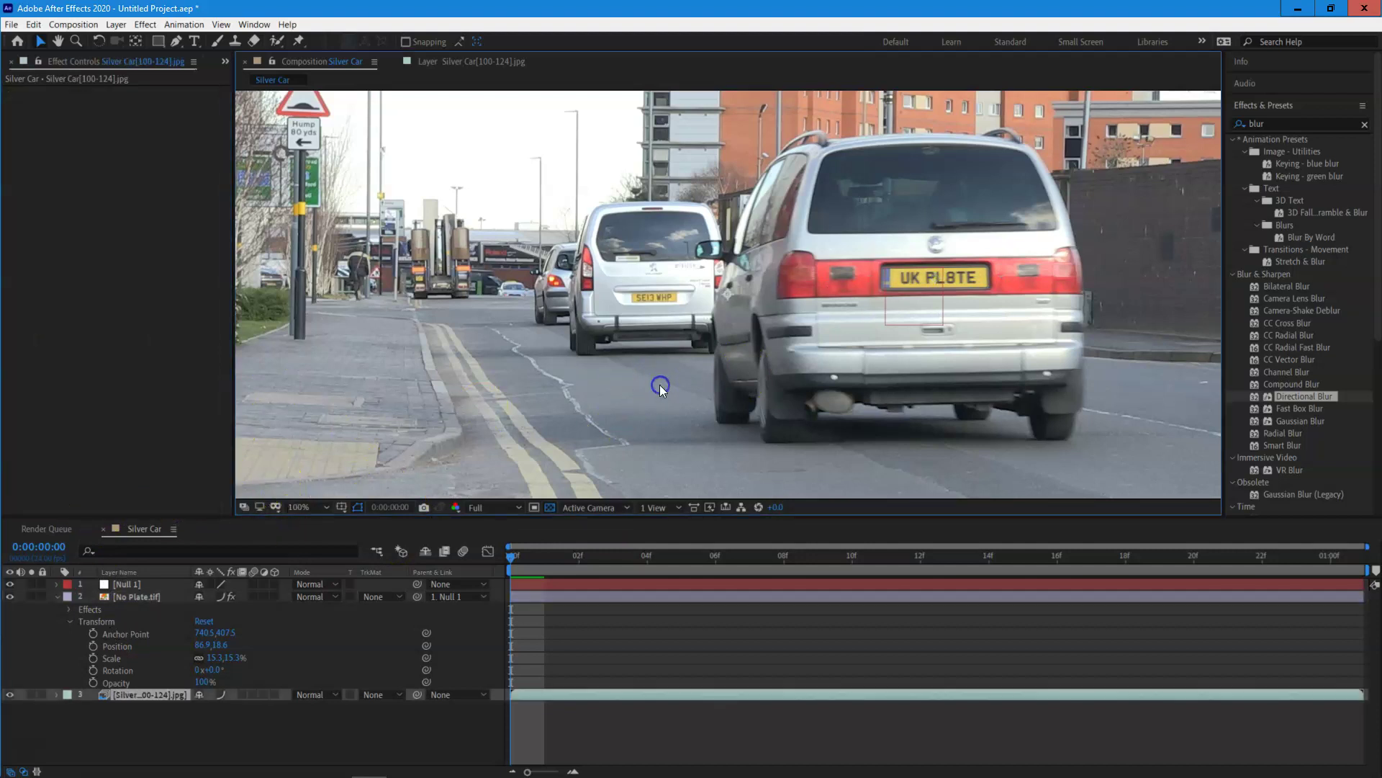
click(11, 597)
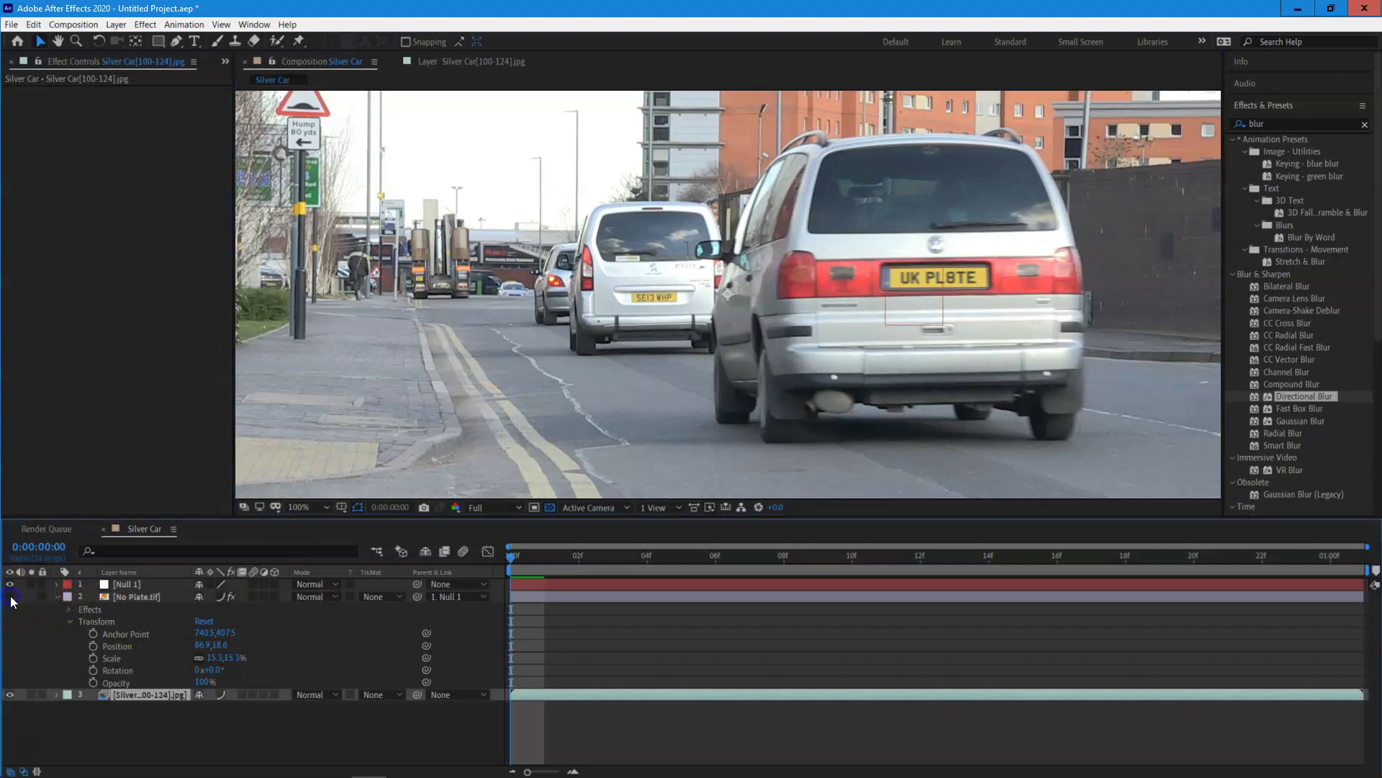
click(11, 597)
Play the composition to check how the plate follows the silver car, and return to the first frame
key(space)
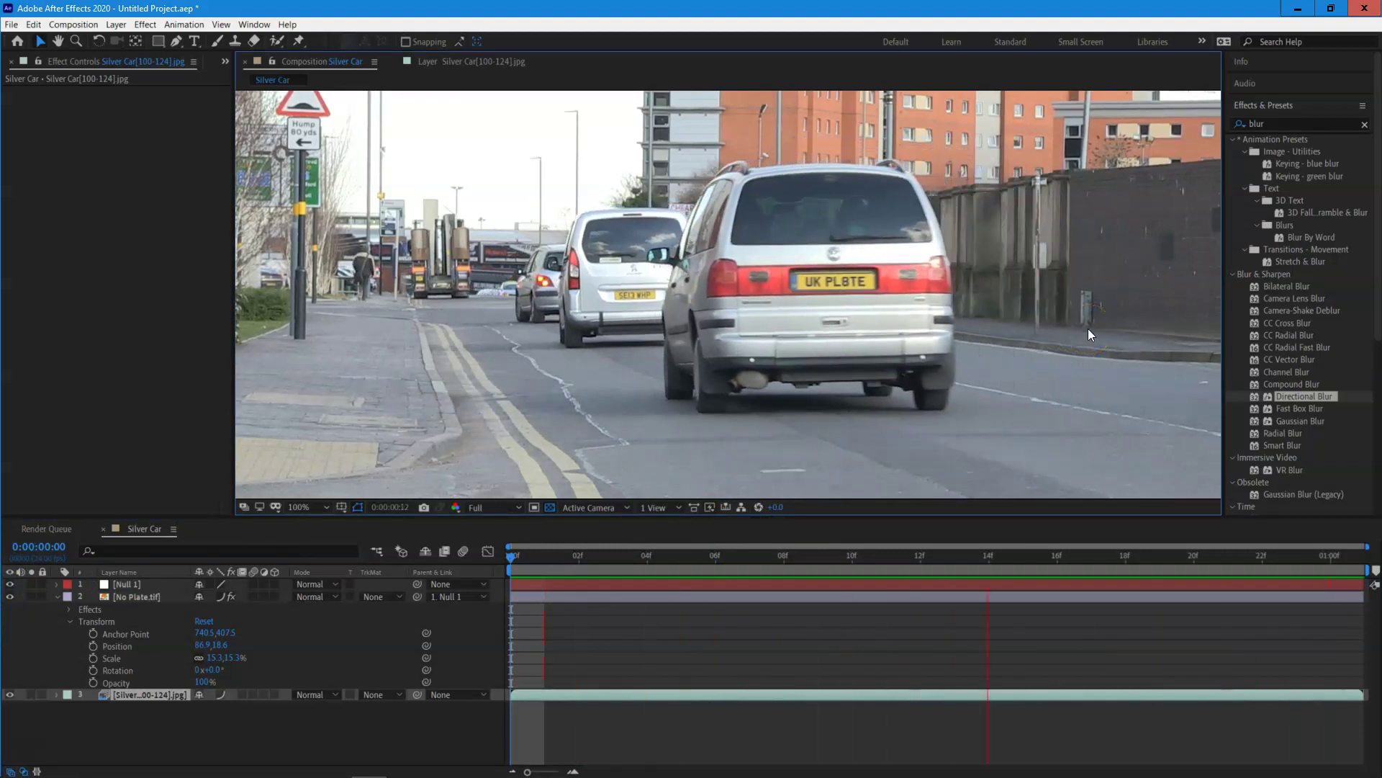
click(1083, 375)
click(669, 529)
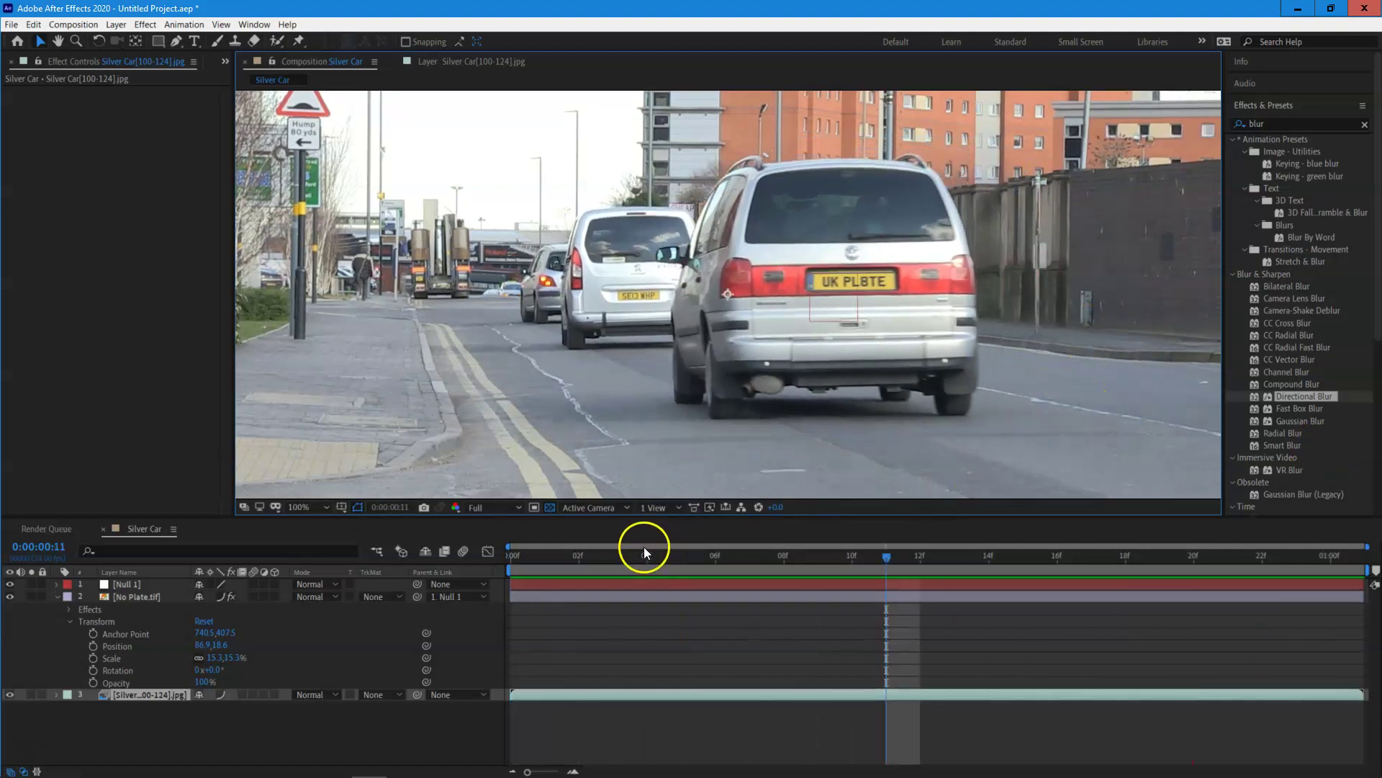
drag(605, 558, 489, 589)
click(1010, 301)
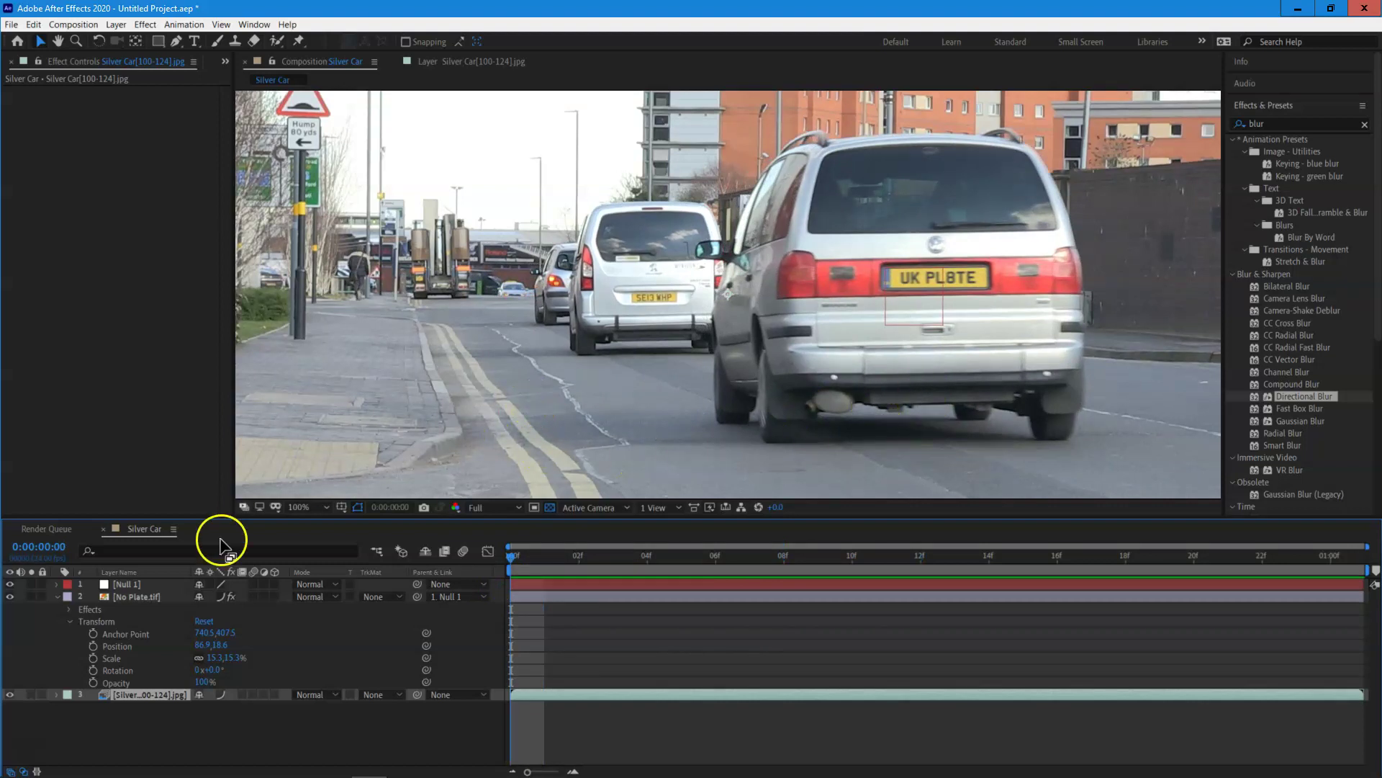
Collapse the No Plate.tif layer's properties and load Silver Car[100-124].jpg as the tracker's motion source
click(56, 596)
click(156, 655)
click(156, 609)
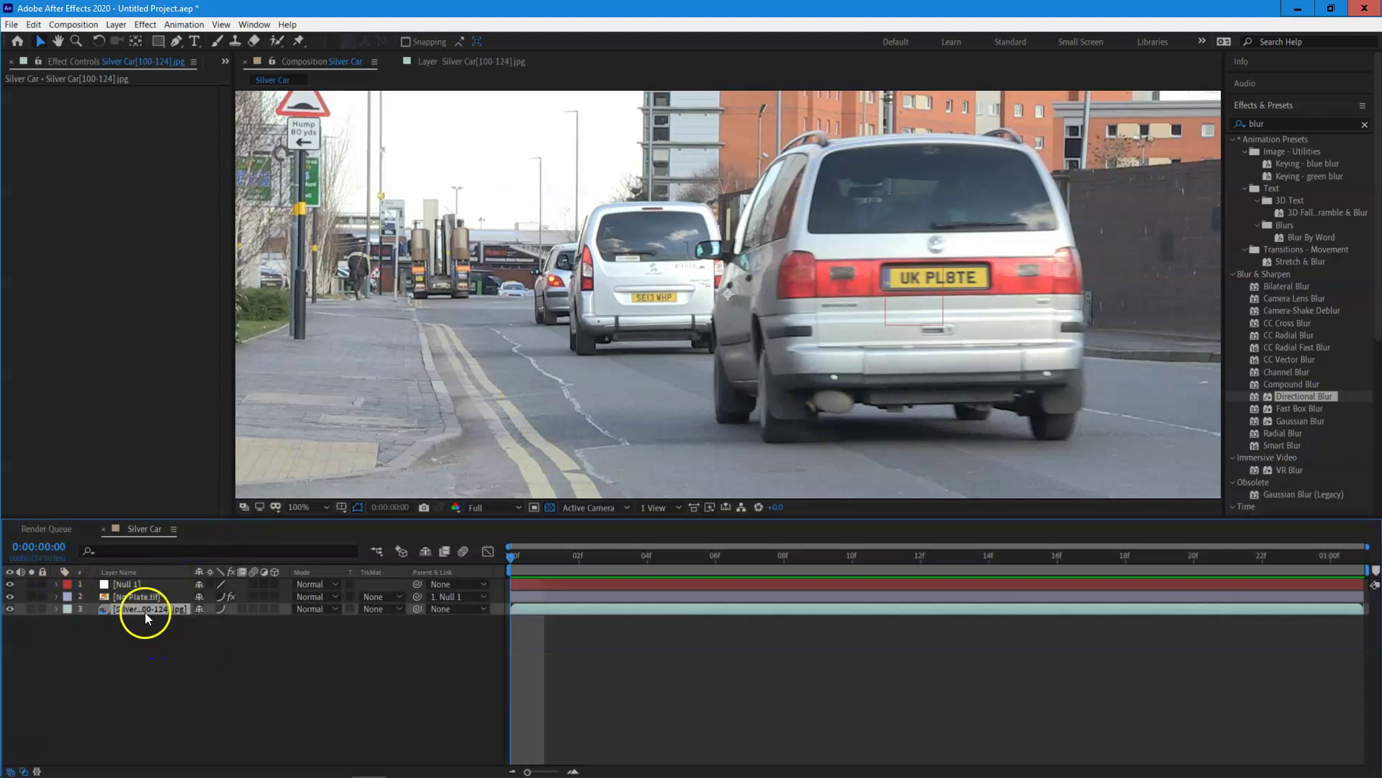
click(1260, 107)
click(1267, 216)
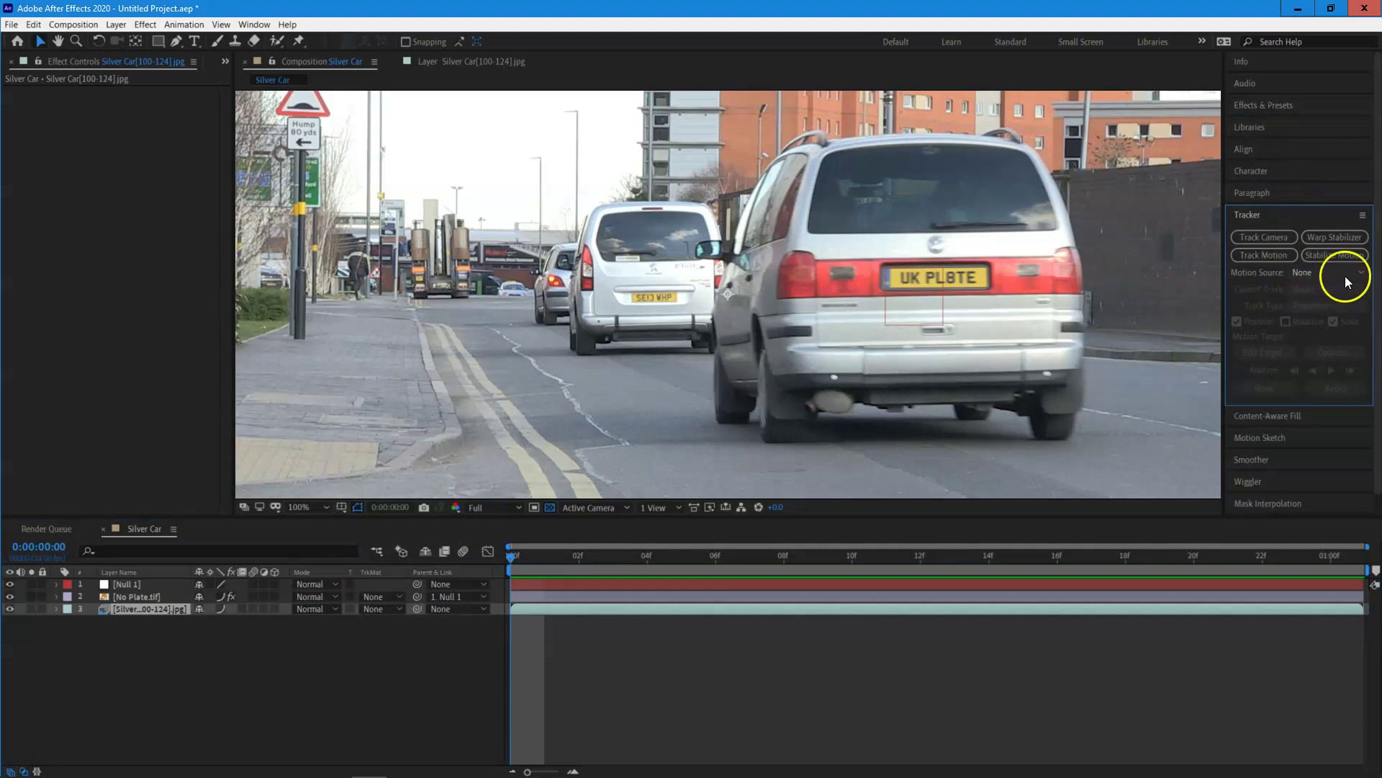
click(1347, 279)
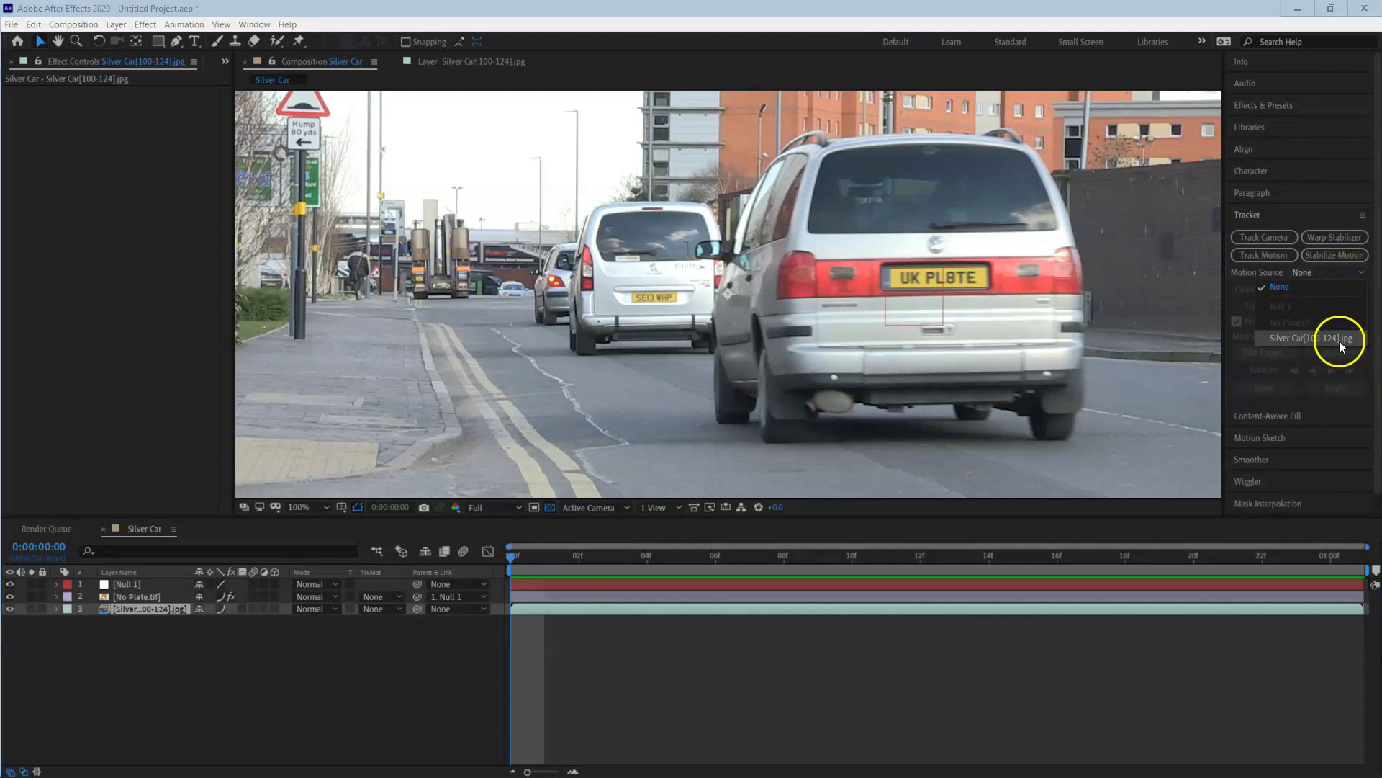
click(1311, 338)
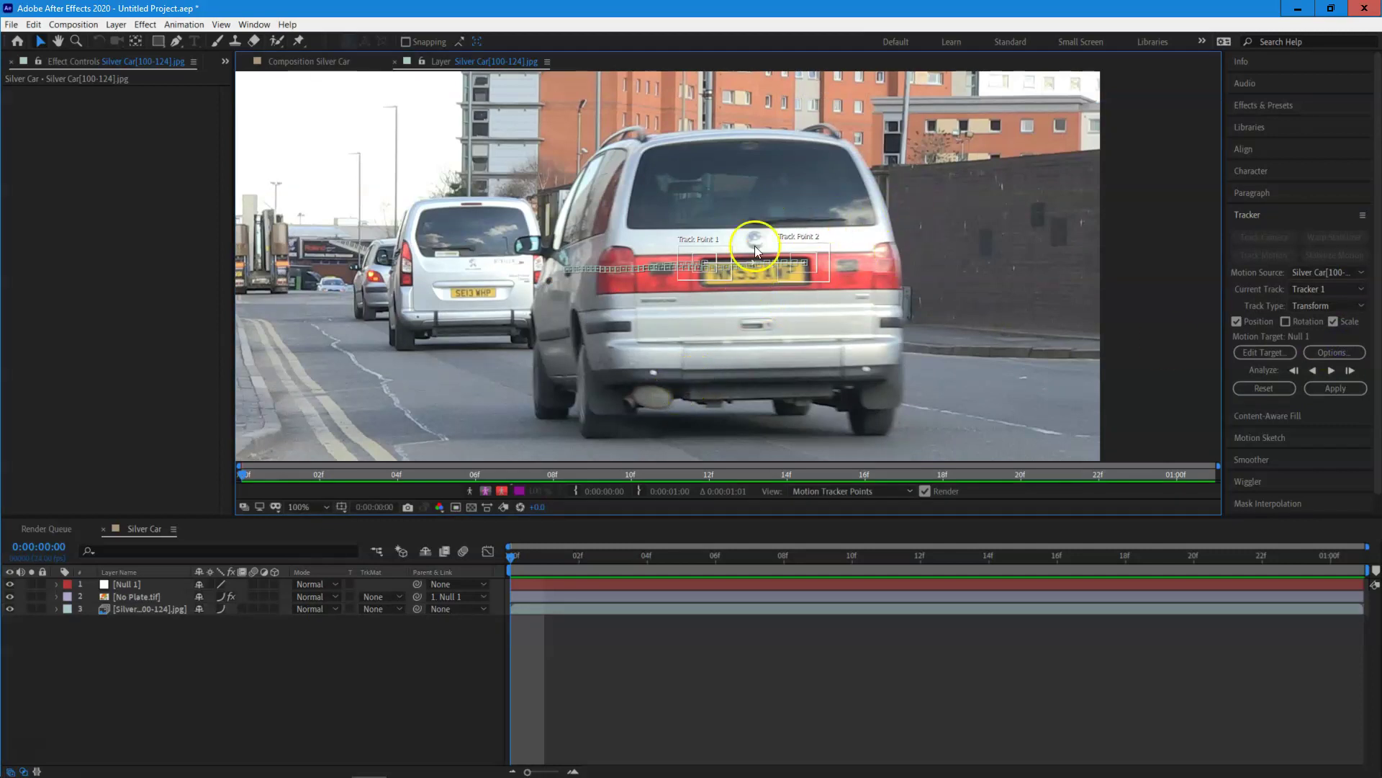
Nudge Track Point 1 slightly to realign it with the number plate's upper-left corner at frame 1
scroll(753, 245, up, 2)
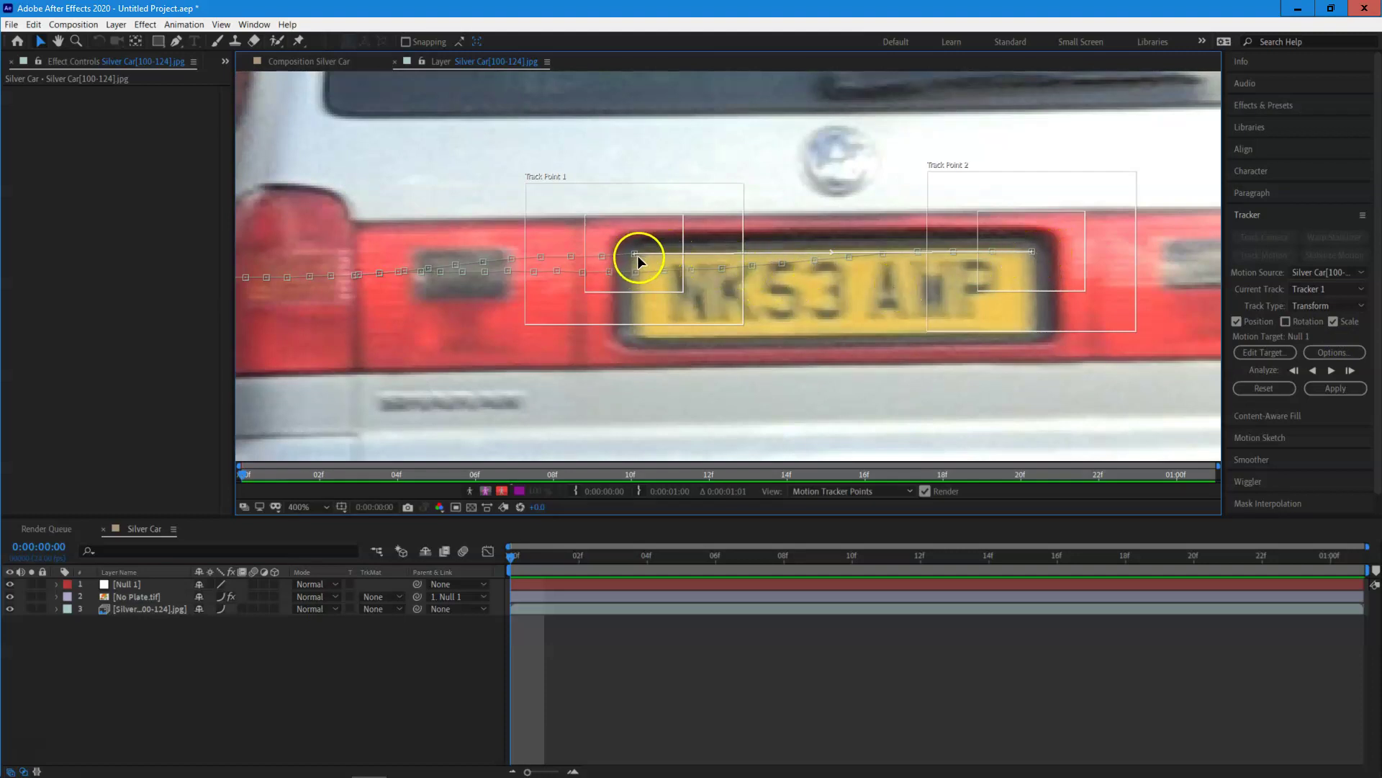
key(Page_Down)
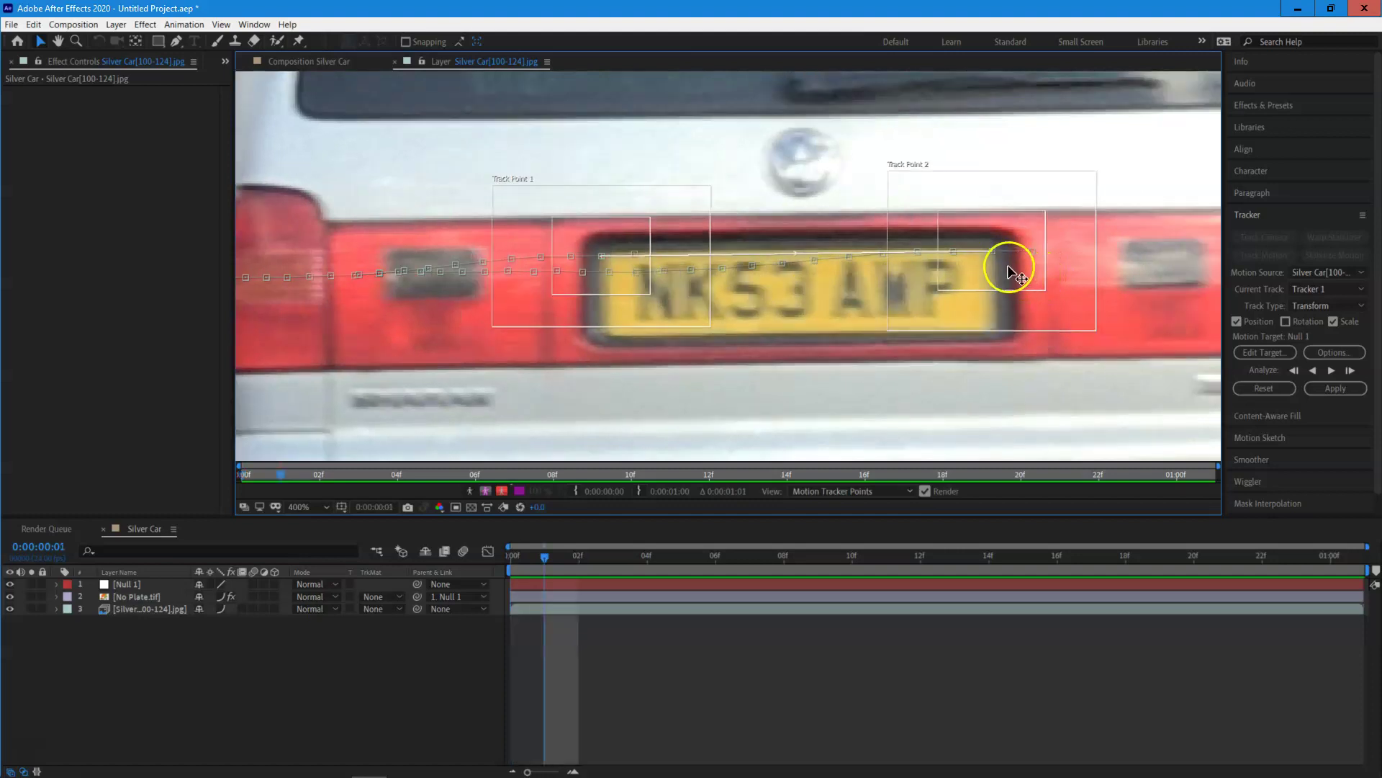
click(602, 257)
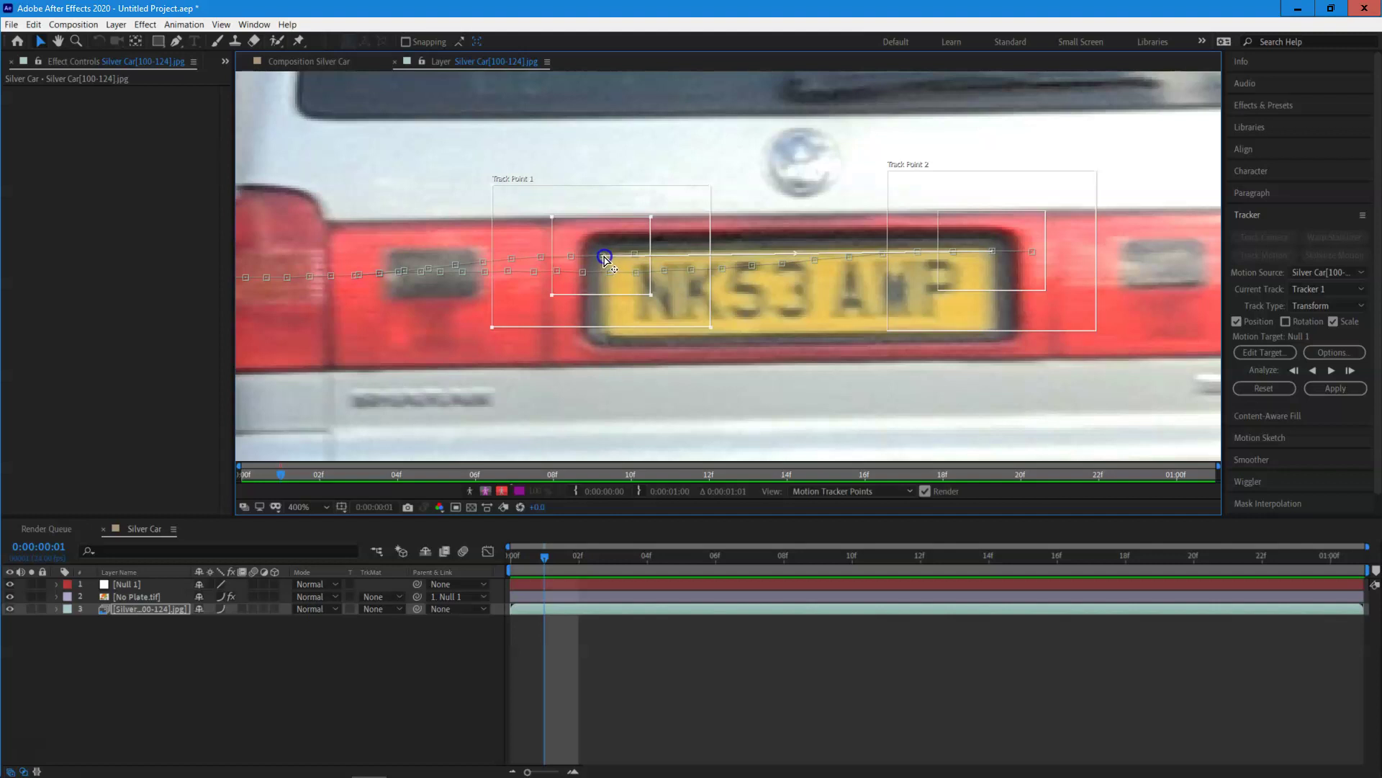
click(627, 245)
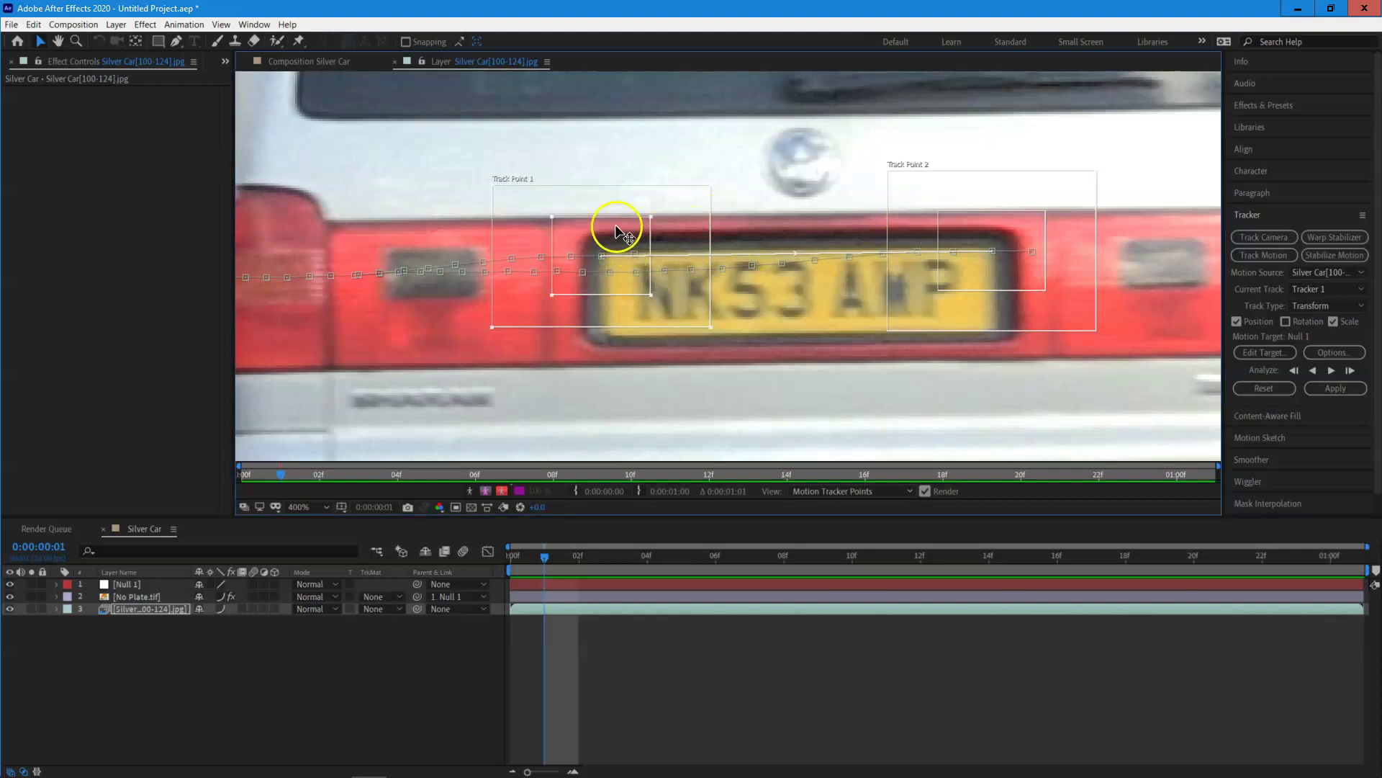
drag(637, 232, 639, 232)
click(656, 250)
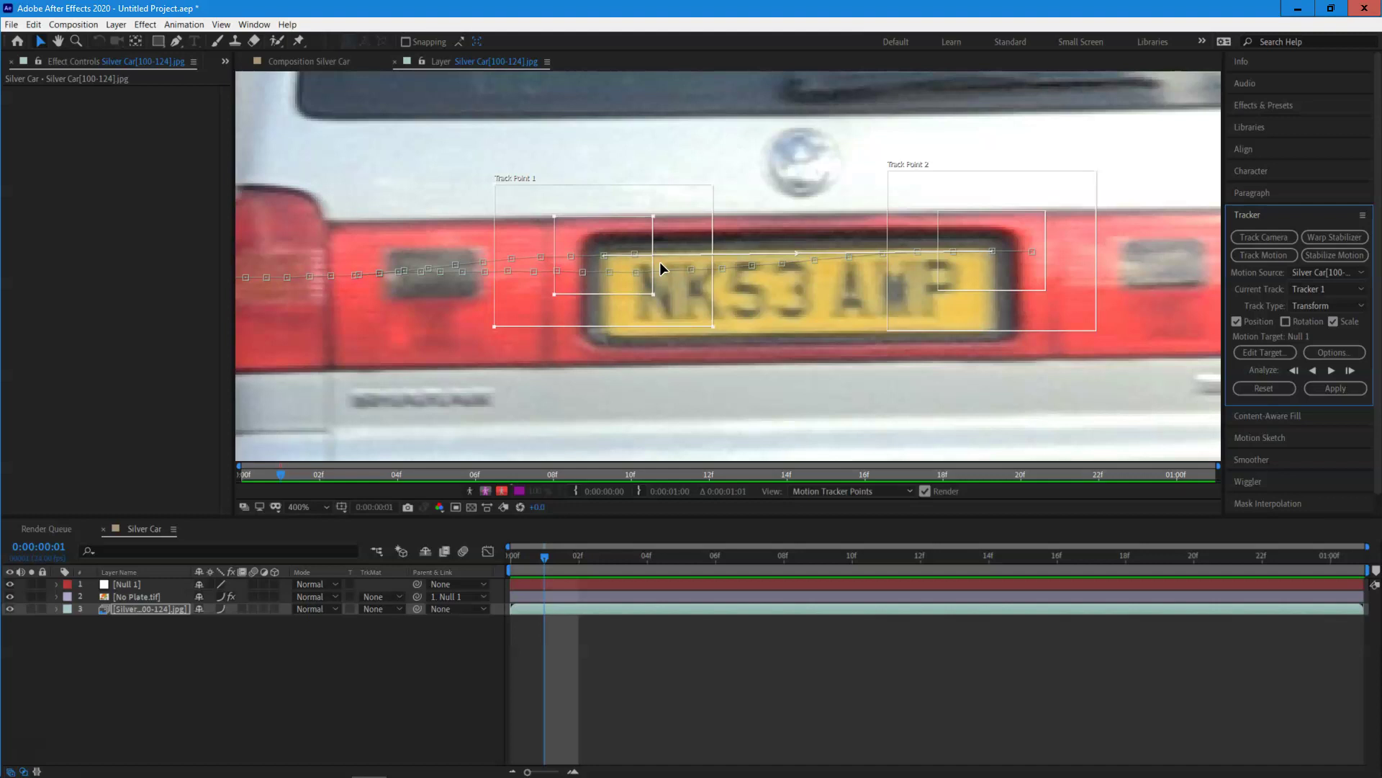
Step through frames 2 to 4 and correct Track Point 1's alignment with the plate's upper-left corner
key(Page_Down)
click(944, 239)
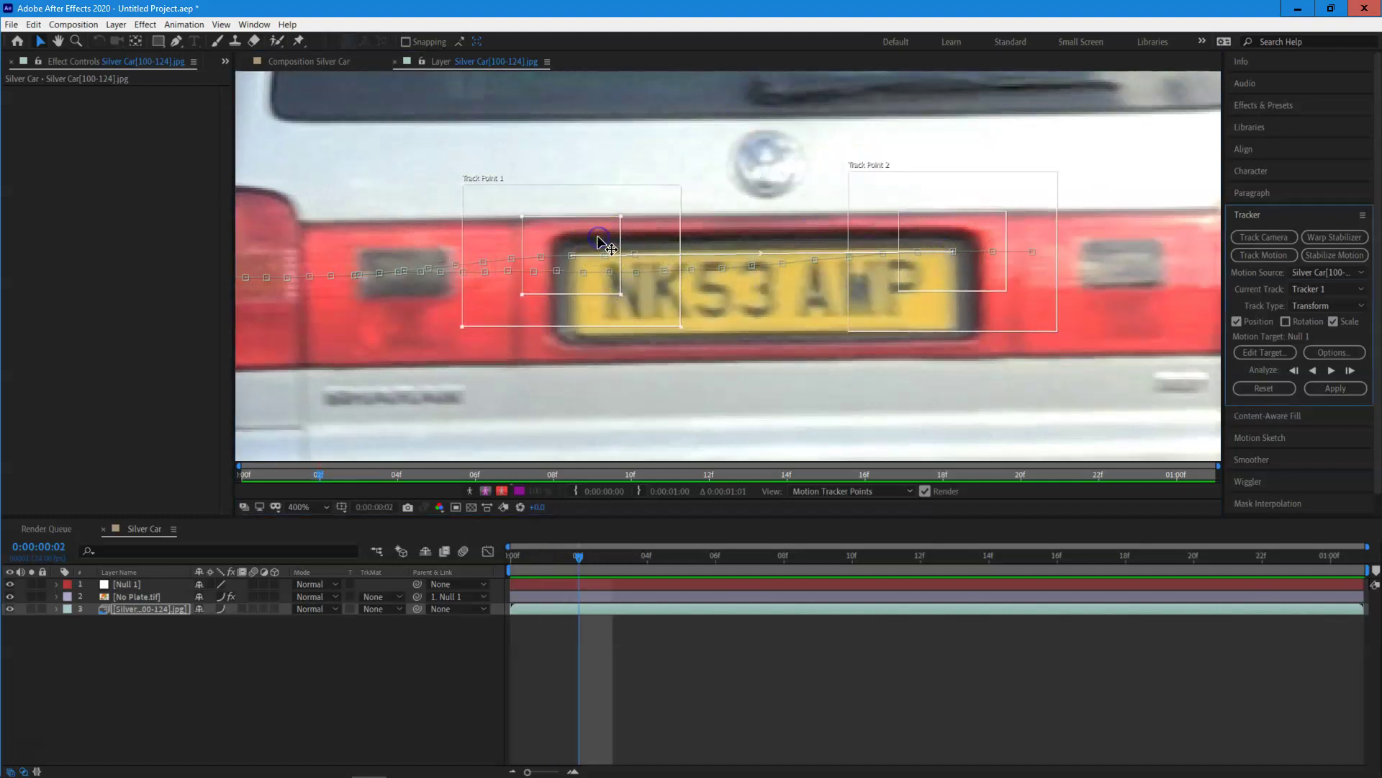
key(Page_Down)
click(574, 242)
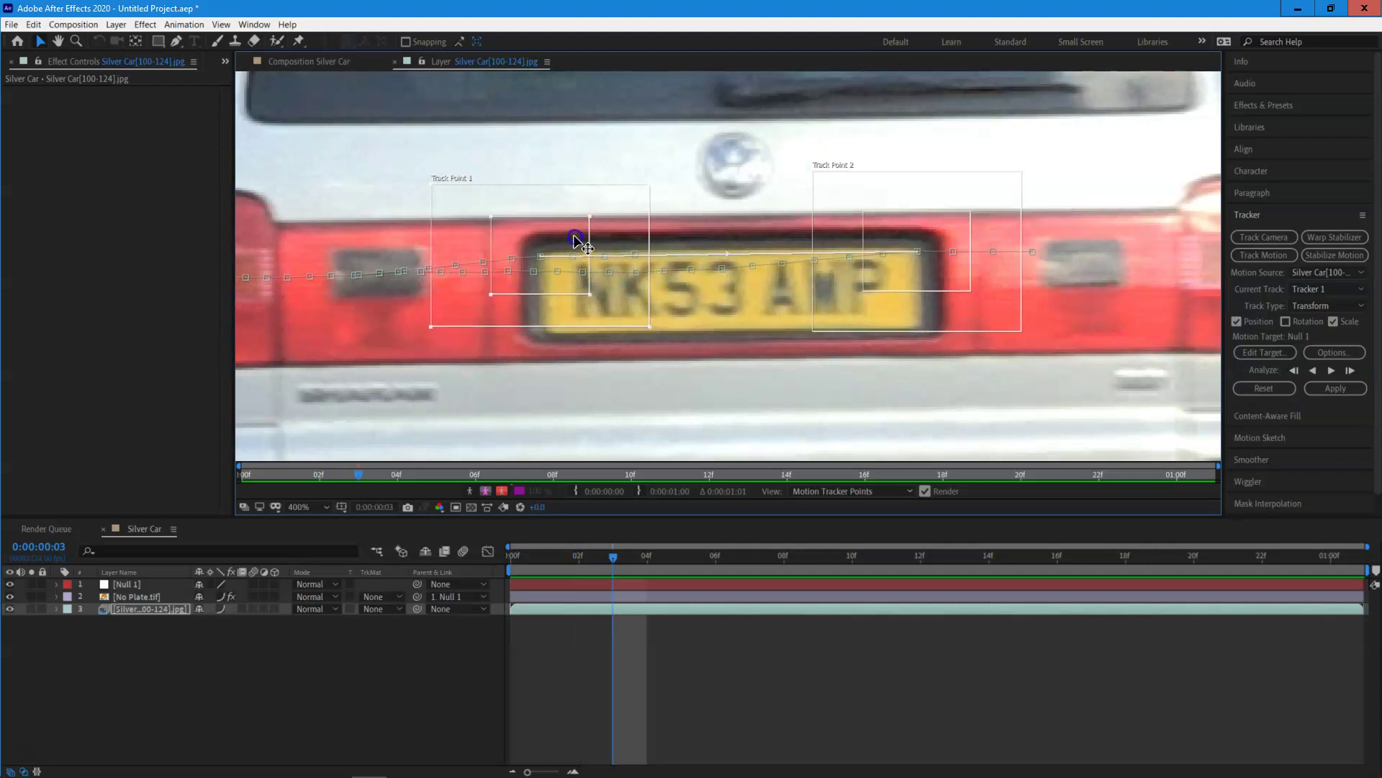
key(Page_Down)
click(555, 243)
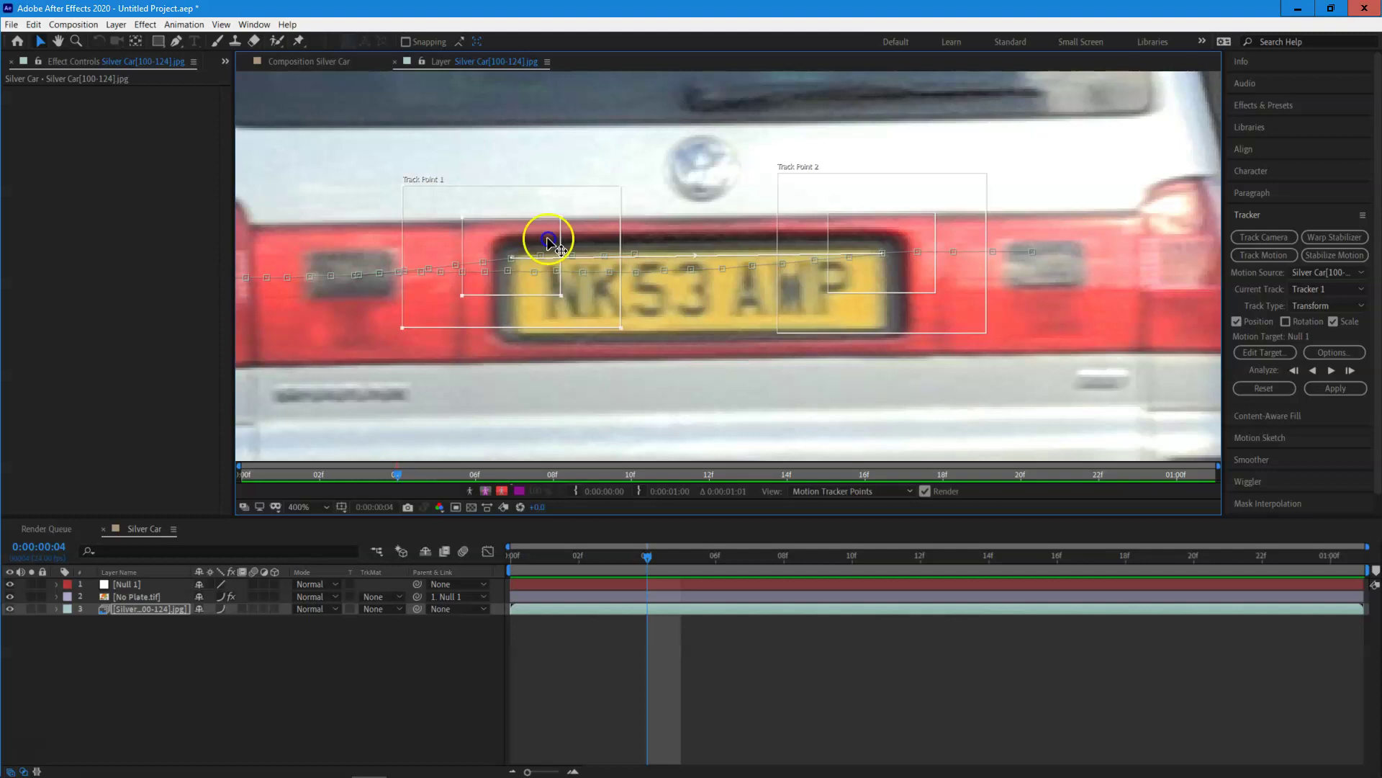
key(Page_Down)
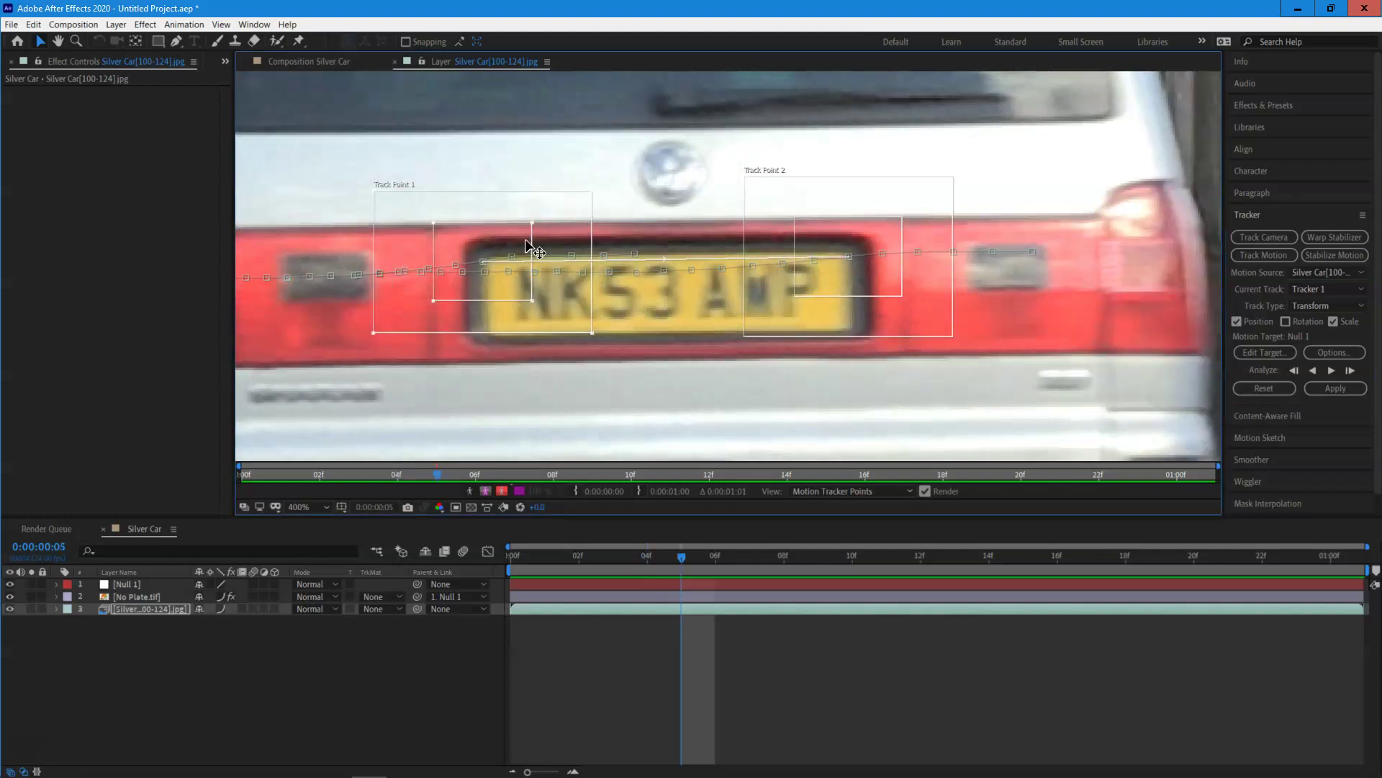
key(Page_Up)
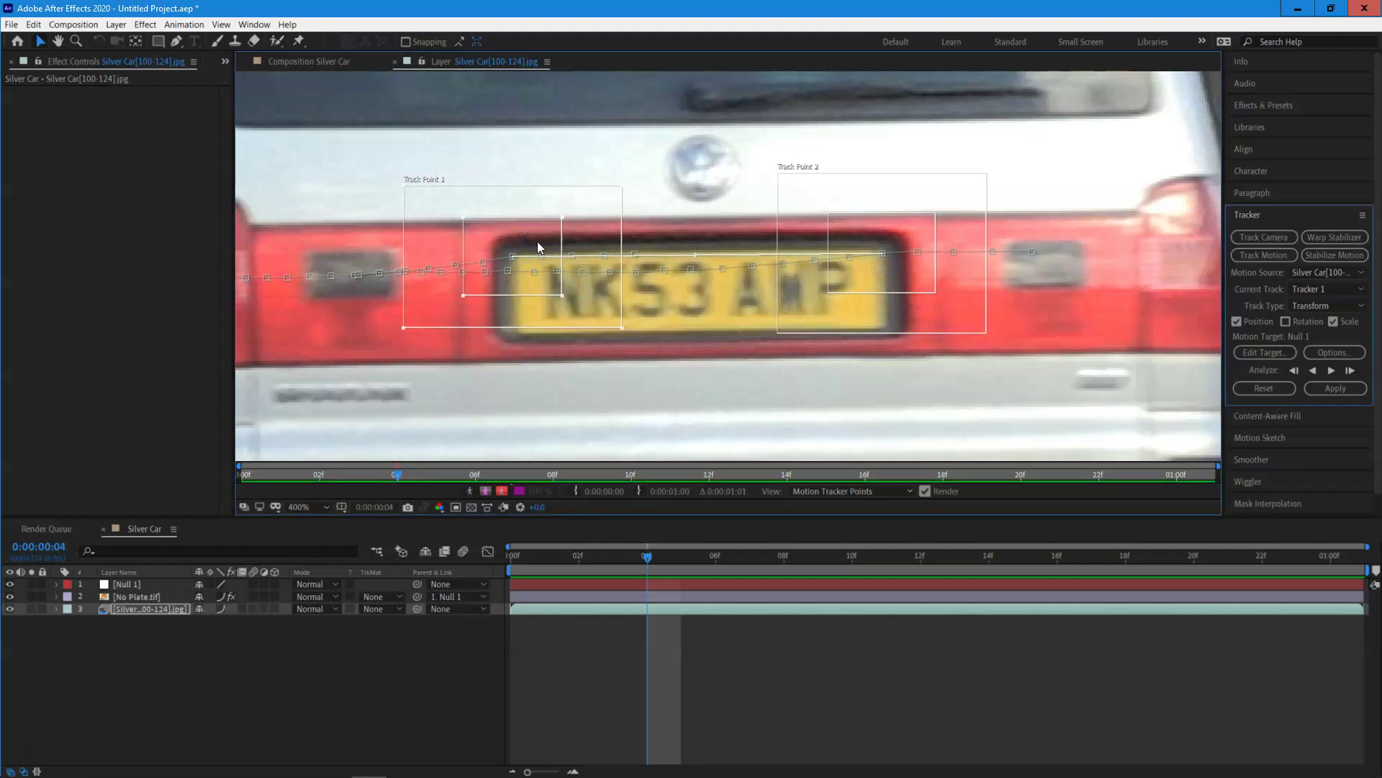
Fine-tune Track Point 1 against the plate's upper-left corner on frames 5 to 7
key(Page_Down)
click(531, 243)
drag(519, 242, 520, 243)
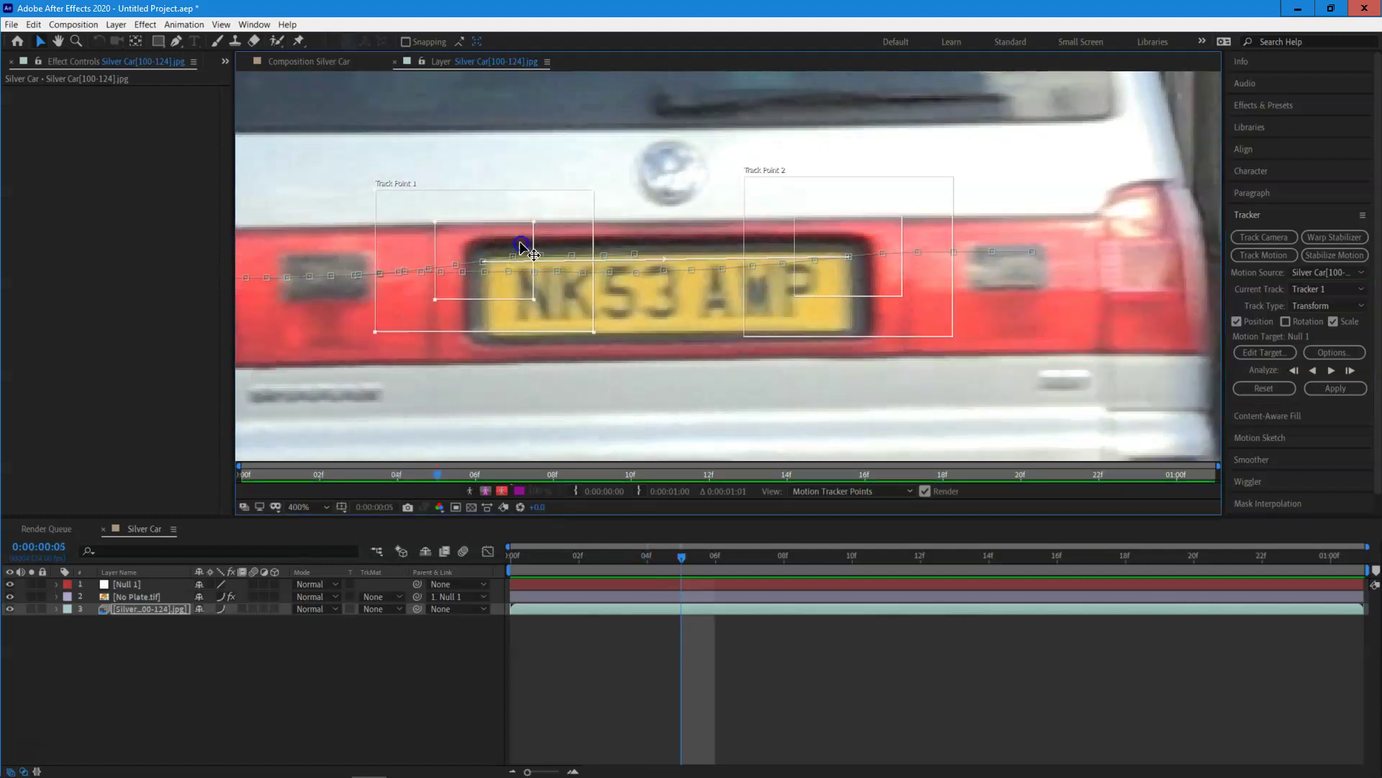
key(Page_Down)
click(486, 245)
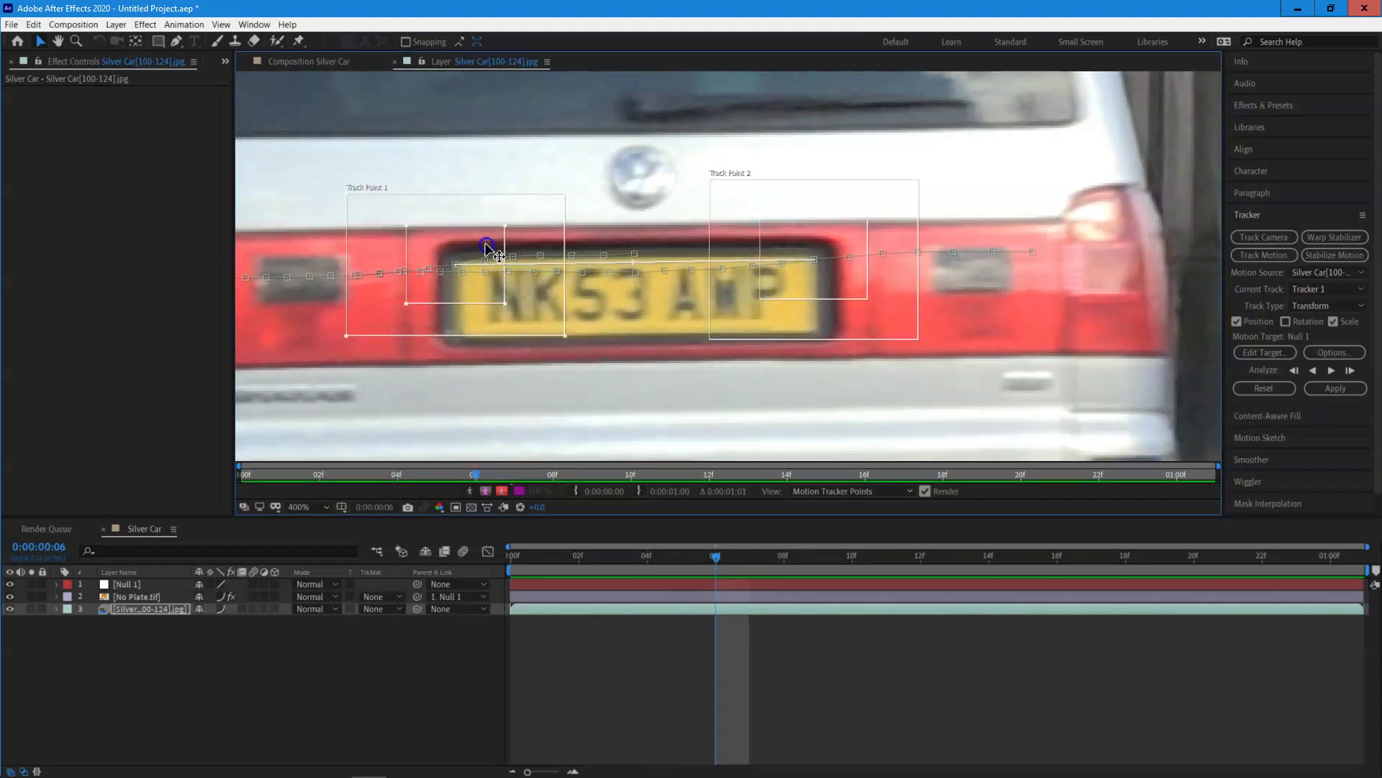
key(Page_Down)
click(453, 256)
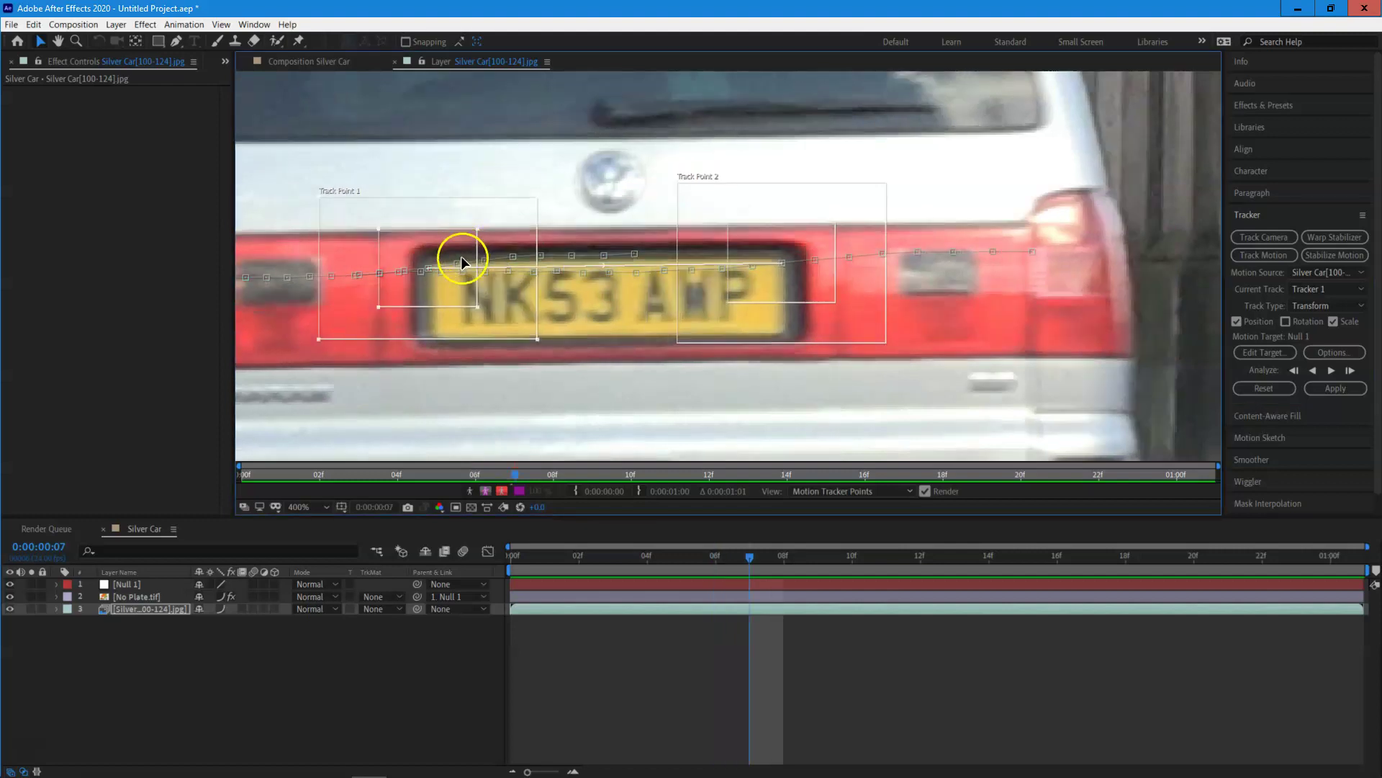
scroll(429, 261, up, 2)
scroll(548, 262, down, 1)
drag(725, 252, 781, 229)
Continue realigning Track Point 1 with the plate's upper-left corner frame by frame, from frame 8 to 13
key(Page_Down)
drag(701, 243, 526, 259)
key(Page_Down)
key(Page_Down)
key(Page_Down)
key(Page_Down)
key(Page_Down)
click(518, 267)
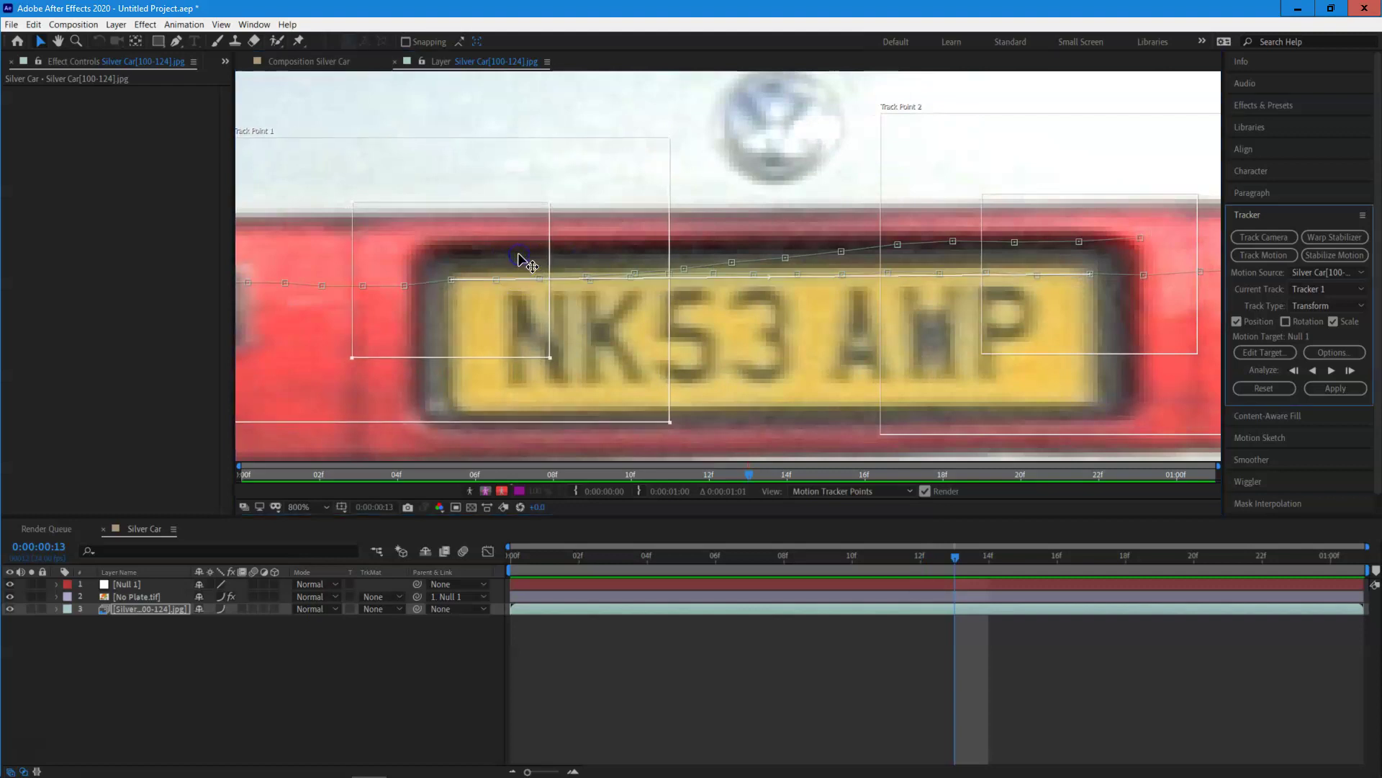
Check and adjust Track Point 1's alignment on each remaining frame, from frame 14 to the end of the clip
key(Page_Down)
drag(438, 259, 382, 228)
key(Page_Down)
key(Page_Down)
key(Page_Down)
key(Page_Down)
key(Page_Down)
key(Page_Down)
key(Page_Down)
key(Page_Down)
key(Page_Down)
key(Page_Down)
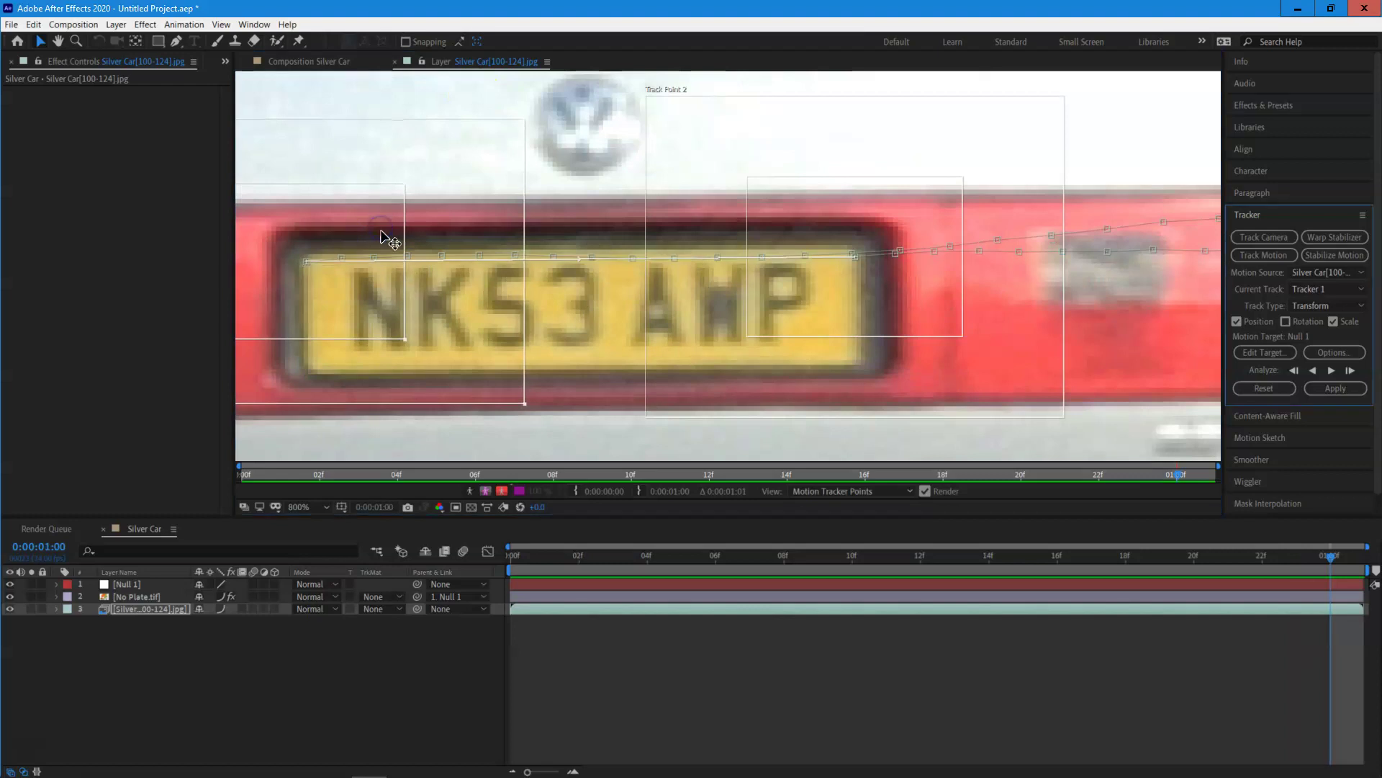
key(Page_Down)
Apply the corrected position and scale tracking to Null 1 from the first frame, and play the composition
drag(602, 559, 476, 553)
scroll(795, 297, down, 2)
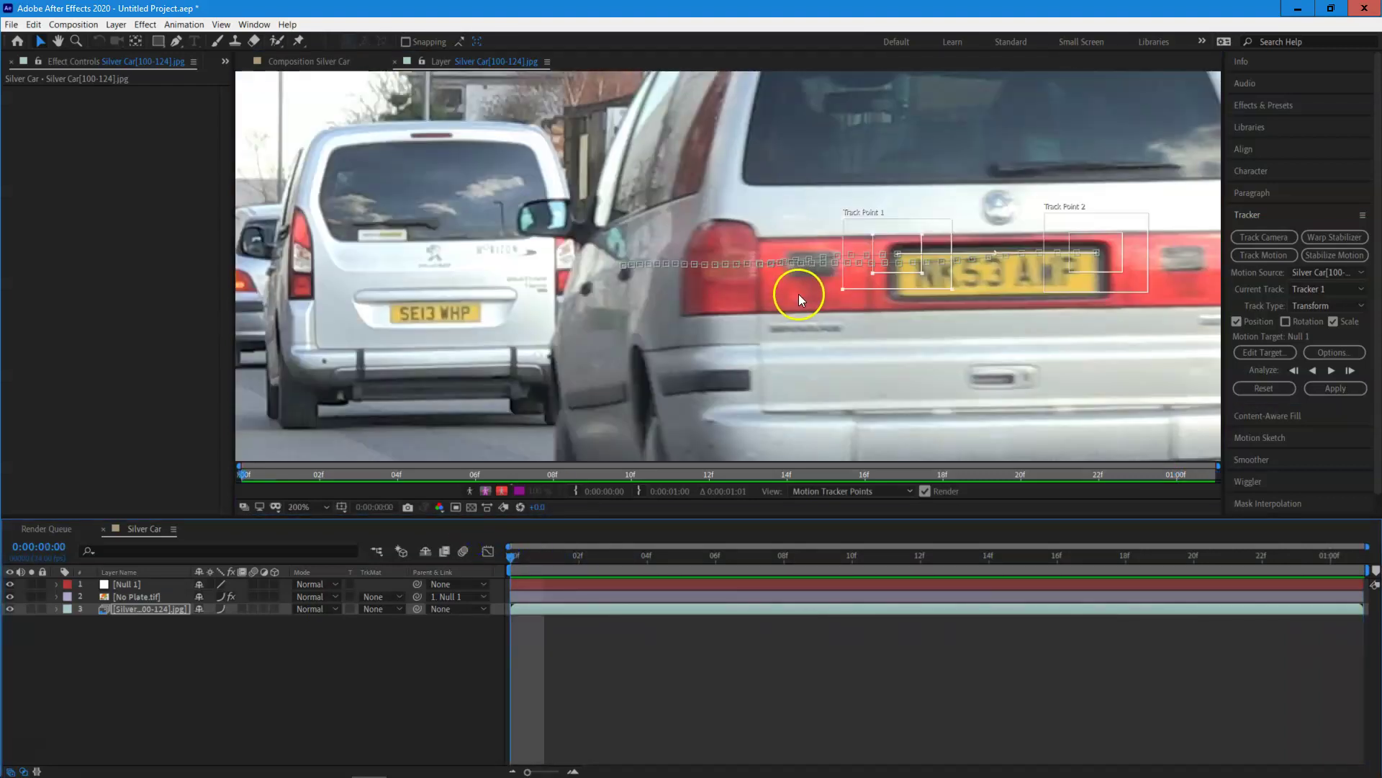
scroll(798, 293, down, 1)
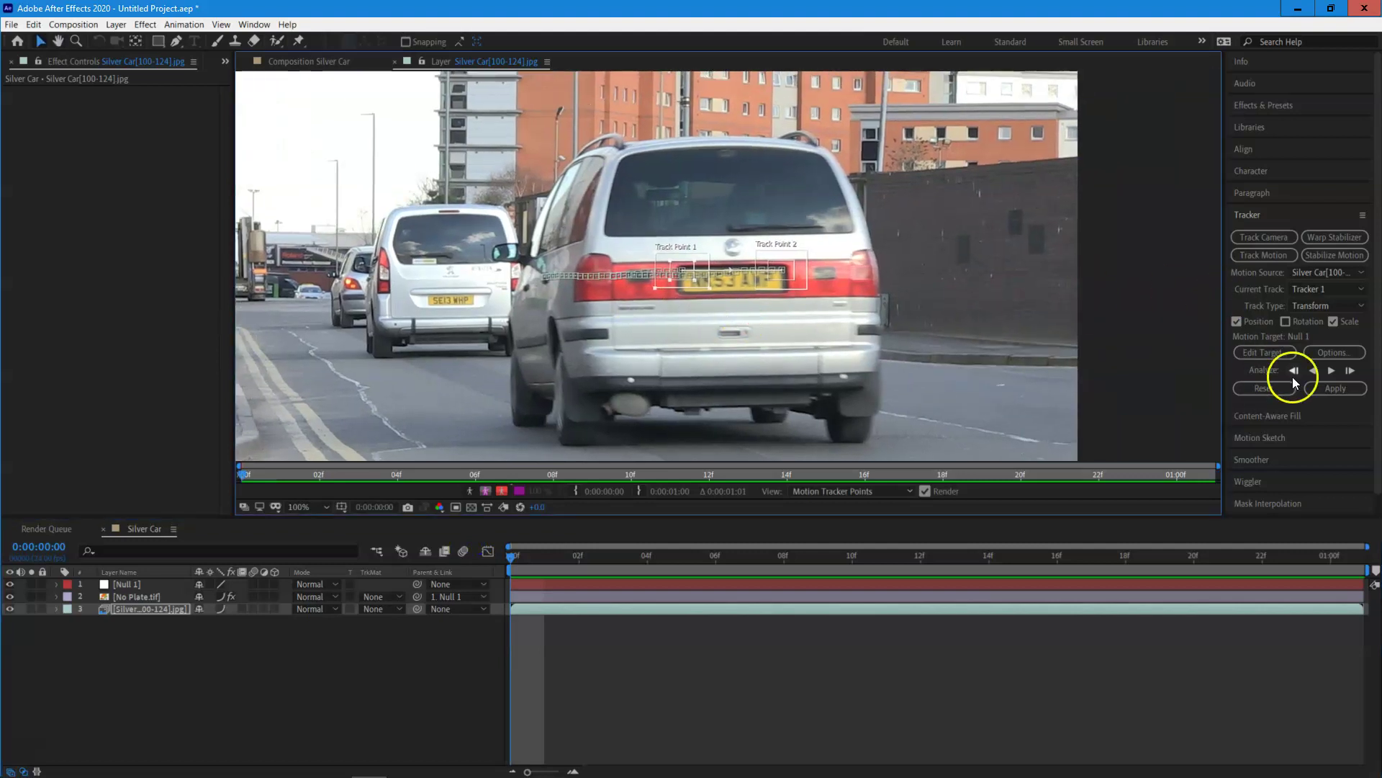
click(1345, 392)
click(715, 356)
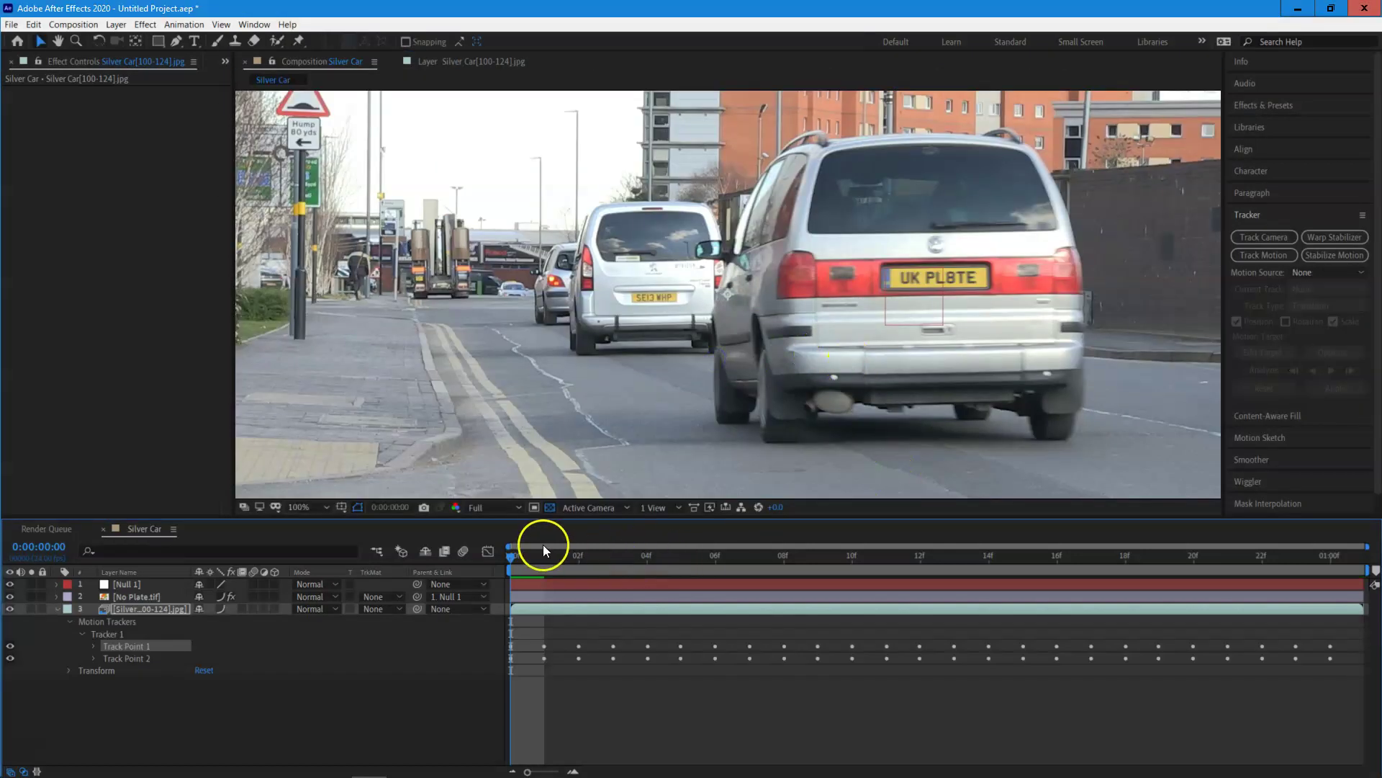
key(space)
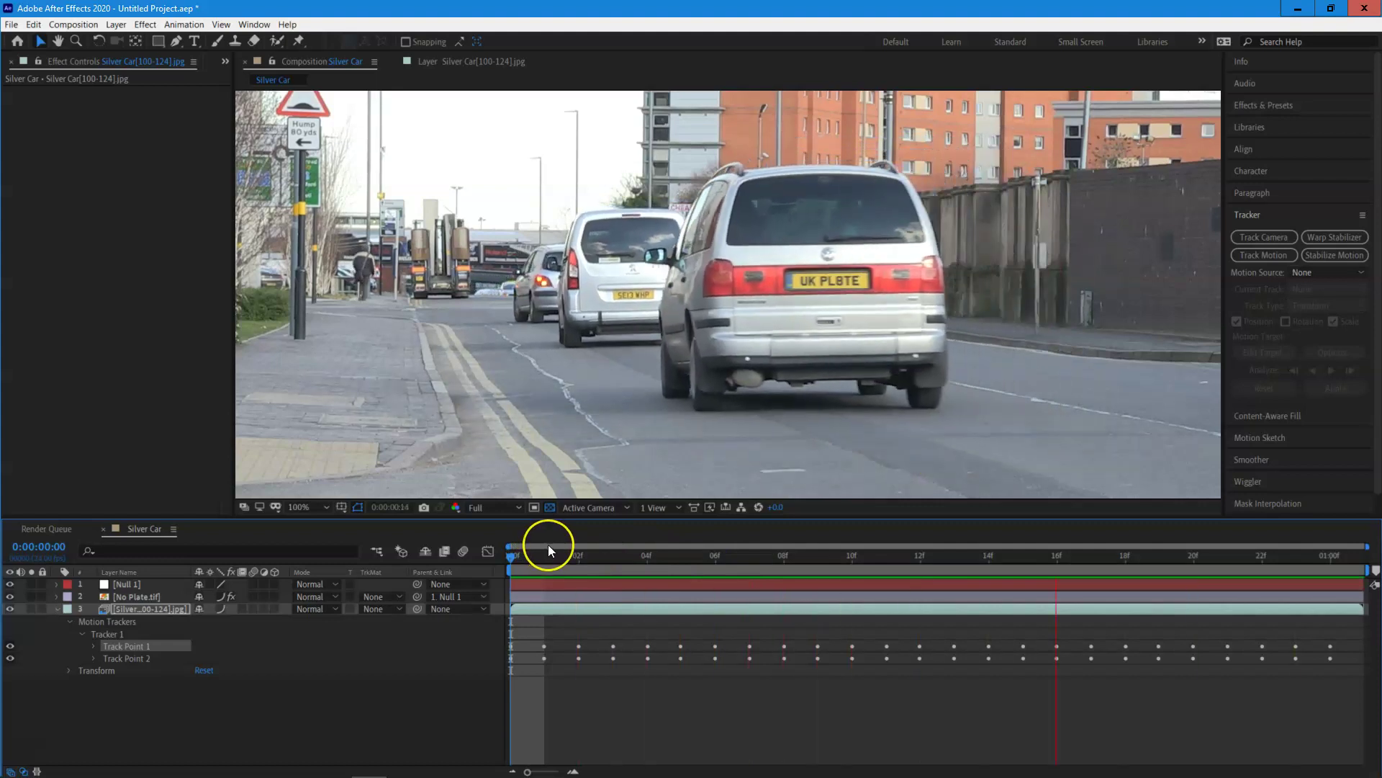